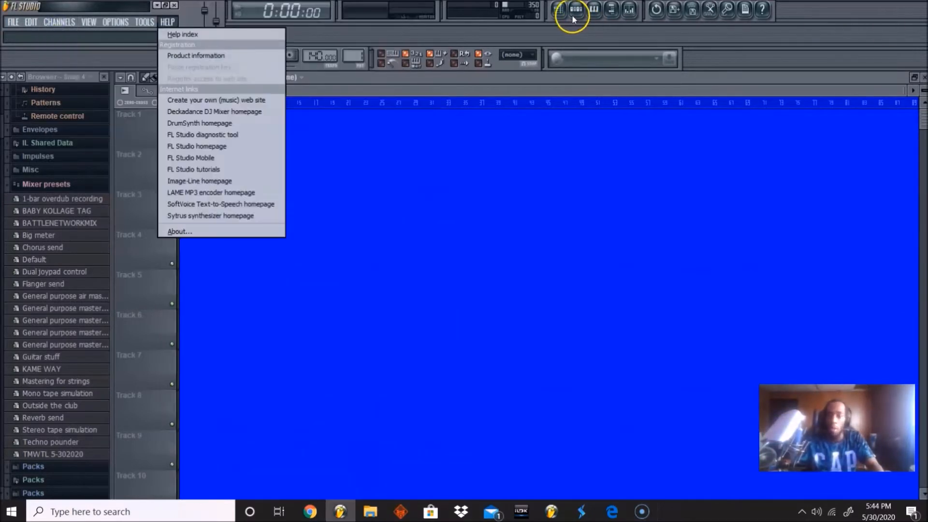
Show the step sequencer and expand the Recent files folder in the browser
{"action": "left_click", "coordinate": [574, 14]}
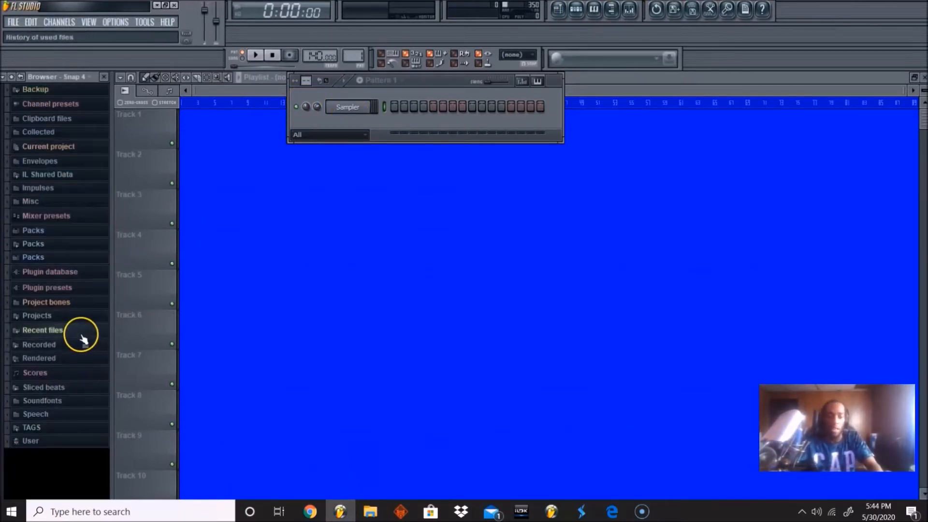
{"action": "left_click", "coordinate": [82, 333]}
{"action": "scroll", "coordinate": [58, 324], "scroll_direction": "up", "scroll_amount": 3}
{"action": "scroll", "coordinate": [62, 324], "scroll_direction": "down", "scroll_amount": 1}
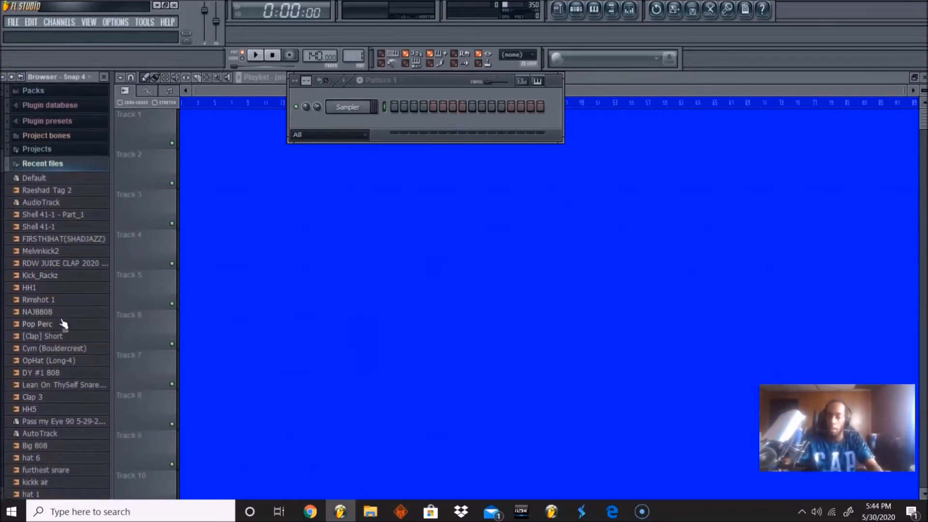
Replace the Sampler channel in Pattern 1 with the Hypersonic plugin
{"action": "left_click", "coordinate": [367, 113]}
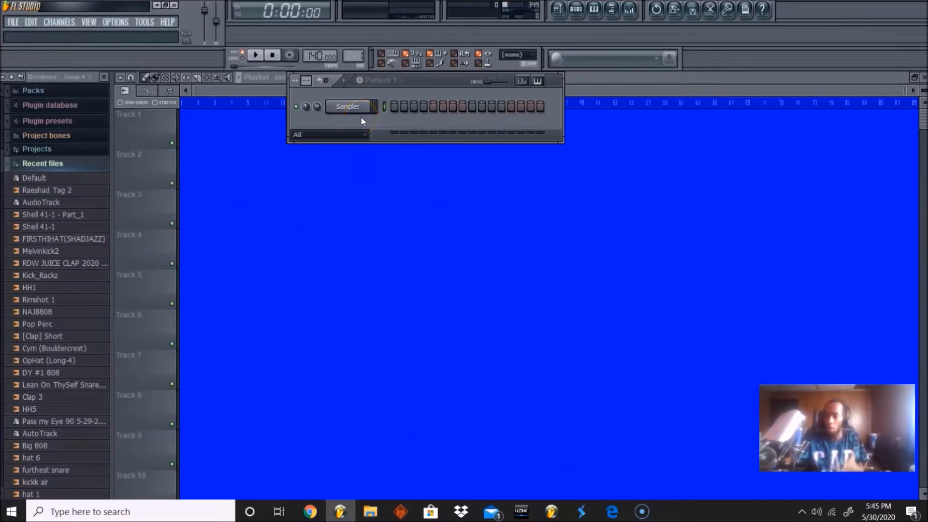
{"action": "right_click", "coordinate": [346, 107]}
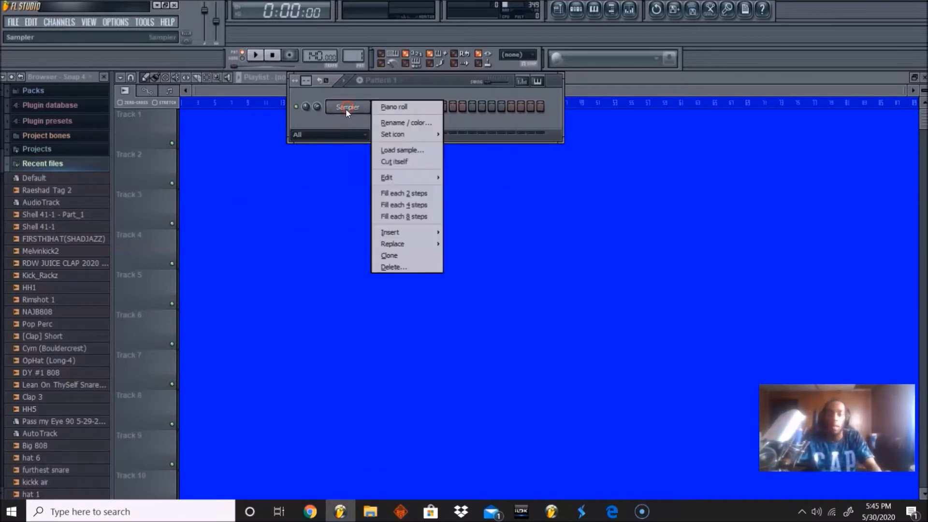
{"action": "left_click", "coordinate": [275, 91]}
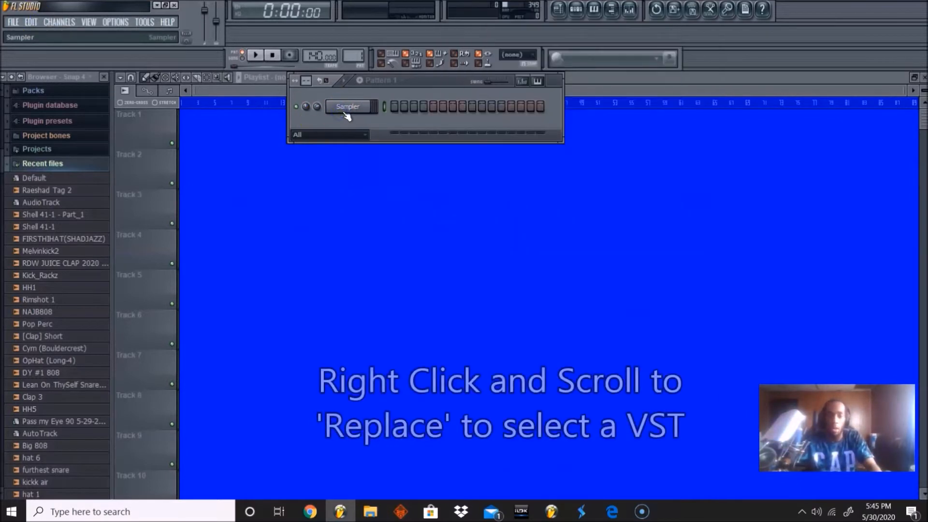
{"action": "right_click", "coordinate": [358, 109]}
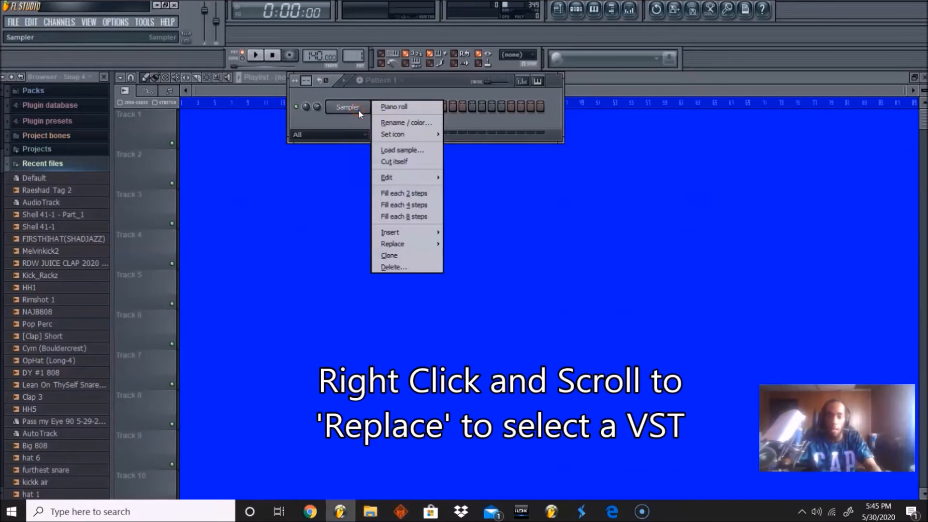
{"action": "mouse_move", "coordinate": [419, 246]}
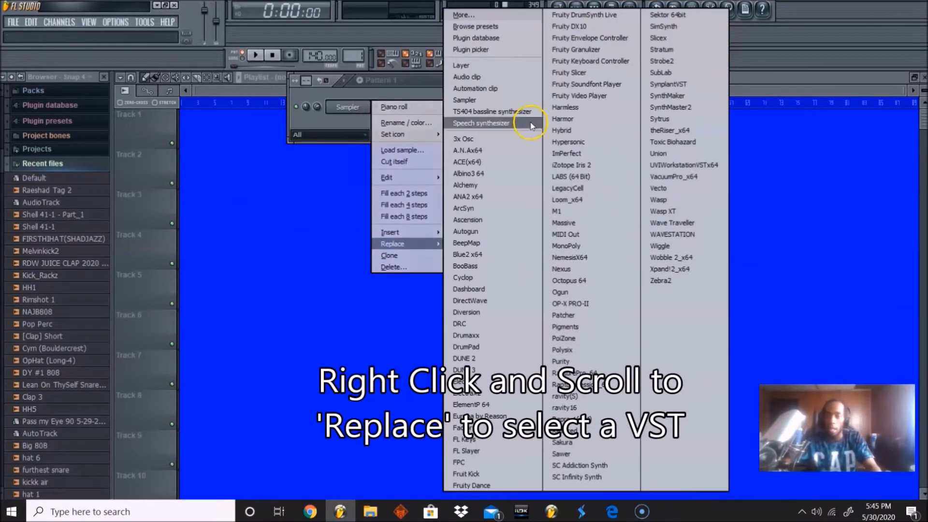
{"action": "left_click", "coordinate": [573, 142]}
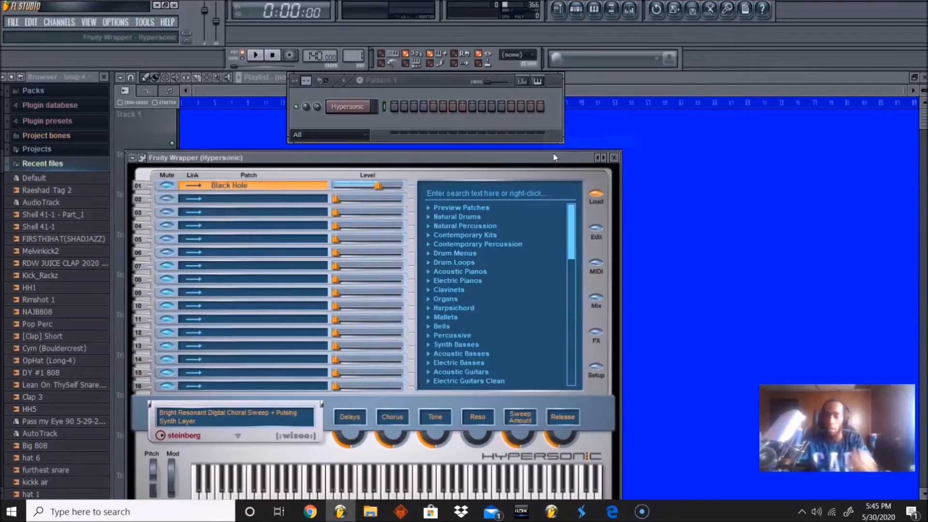
Extend the step sequencer grid to 32 steps and move the Hypersonic window higher up in the workspace
{"action": "left_click_drag", "start_coordinate": [373, 155], "coordinate": [405, 119]}
{"action": "left_click", "coordinate": [410, 95]}
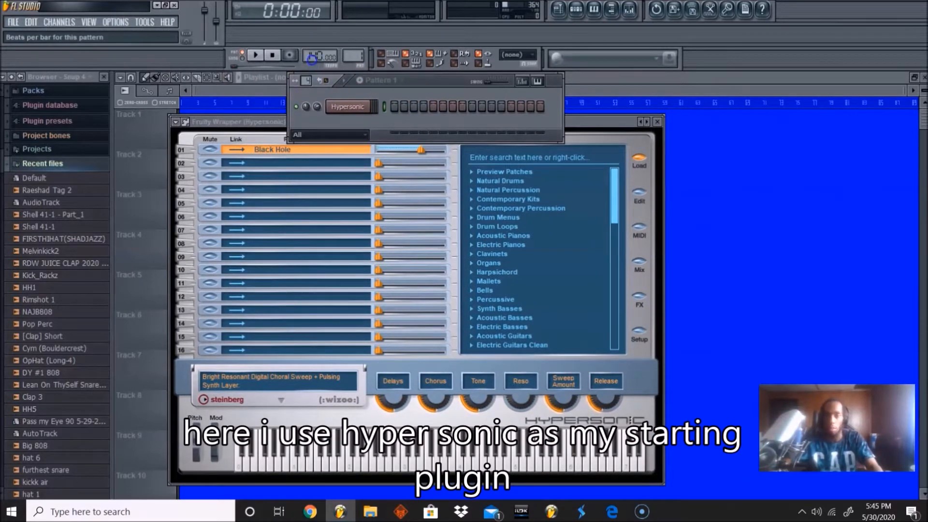
{"action": "left_click", "coordinate": [331, 84]}
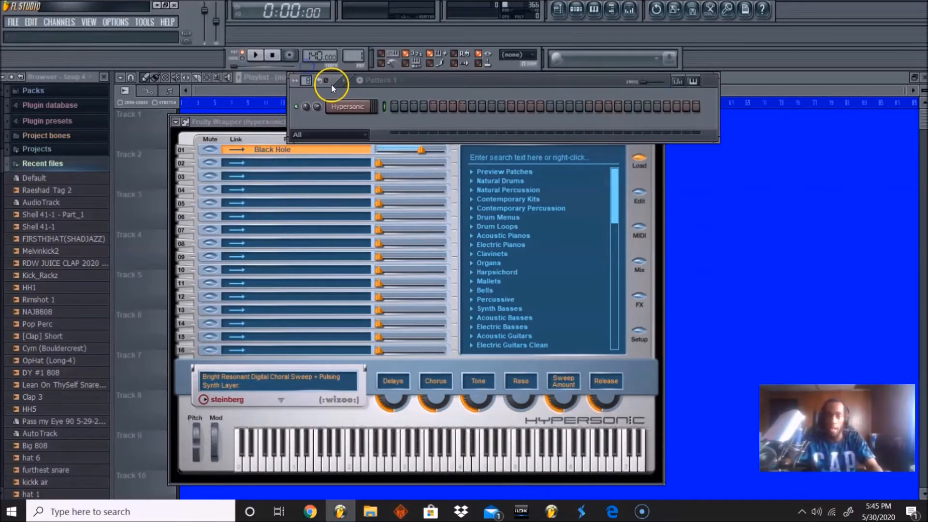
{"action": "left_click_drag", "start_coordinate": [270, 121], "coordinate": [254, 88]}
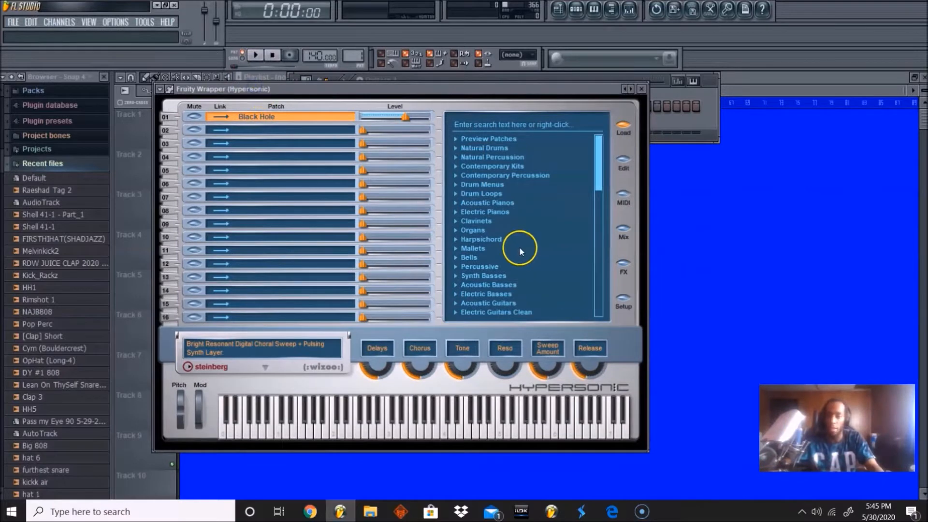
Expand Hypersonic's Soft Pads category and audition patches such as Edgy Harmony Pad and Swoosh Organ Pad in slot 01
{"action": "scroll", "coordinate": [520, 247], "scroll_direction": "down", "scroll_amount": 6}
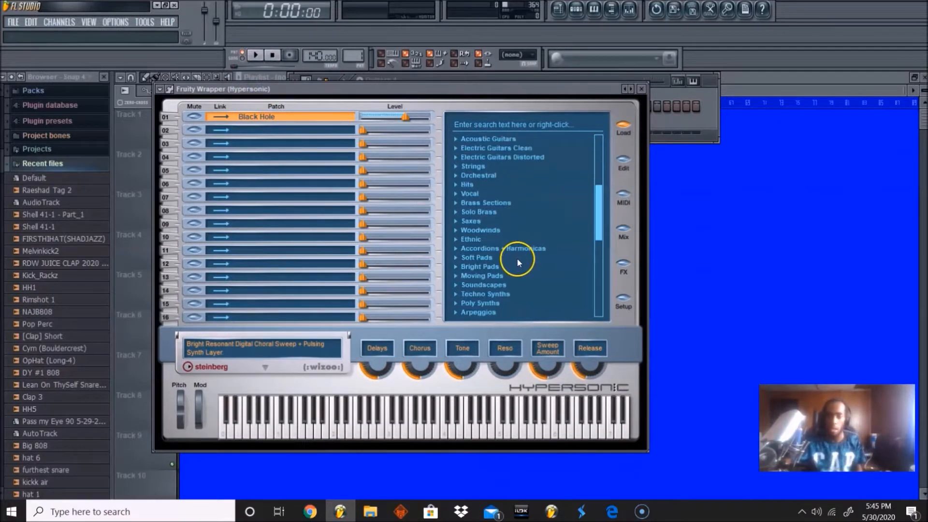
{"action": "double_click", "coordinate": [490, 259]}
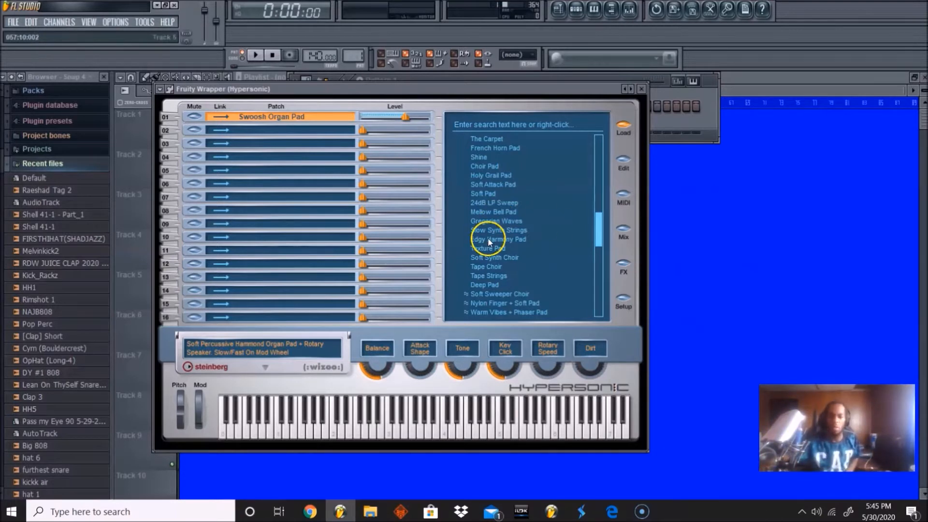
{"action": "double_click", "coordinate": [502, 239]}
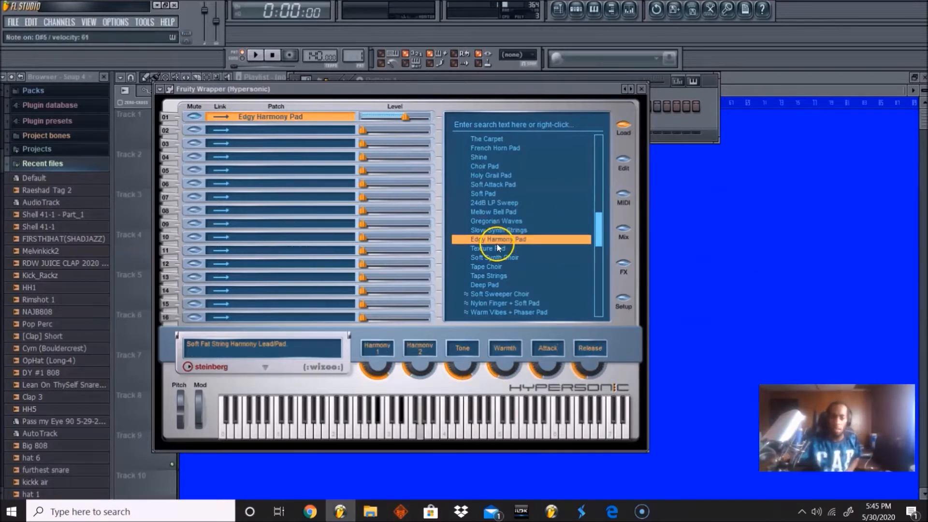
{"action": "scroll", "coordinate": [501, 248], "scroll_direction": "down", "scroll_amount": 5}
{"action": "double_click", "coordinate": [501, 248]}
{"action": "scroll", "coordinate": [501, 248], "scroll_direction": "up", "scroll_amount": 6}
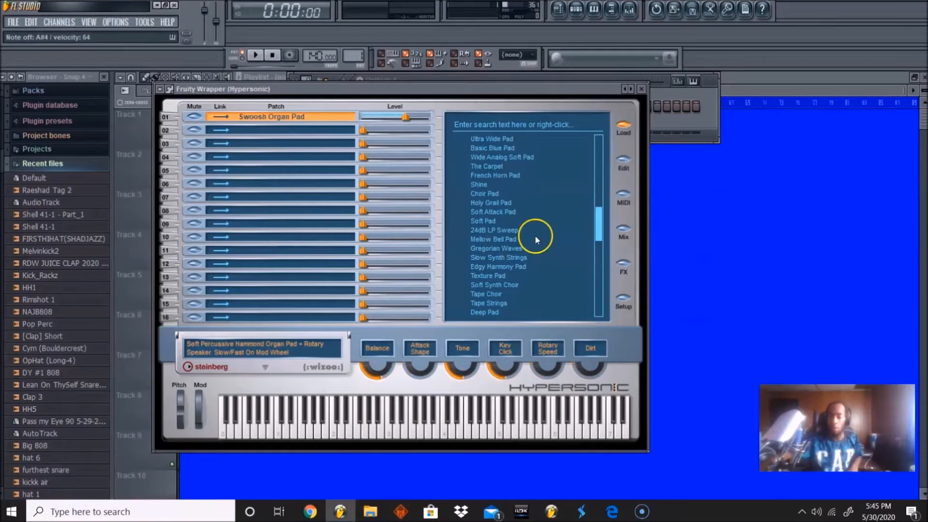
Audition Soft Pad and Choir Pad, and load the Long Sweep patch into Hypersonic's slot 01
{"action": "double_click", "coordinate": [534, 220]}
{"action": "double_click", "coordinate": [534, 193]}
{"action": "scroll", "coordinate": [493, 228], "scroll_direction": "up", "scroll_amount": 4}
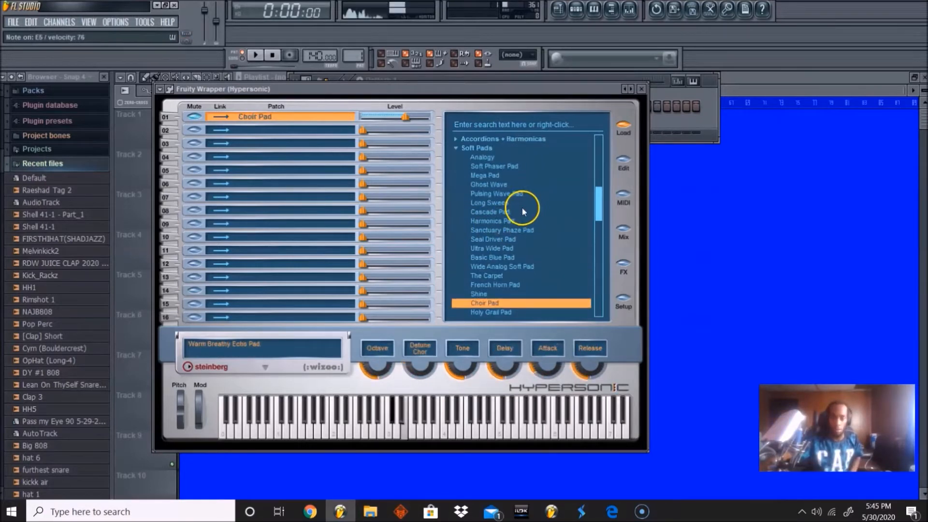
{"action": "double_click", "coordinate": [518, 204]}
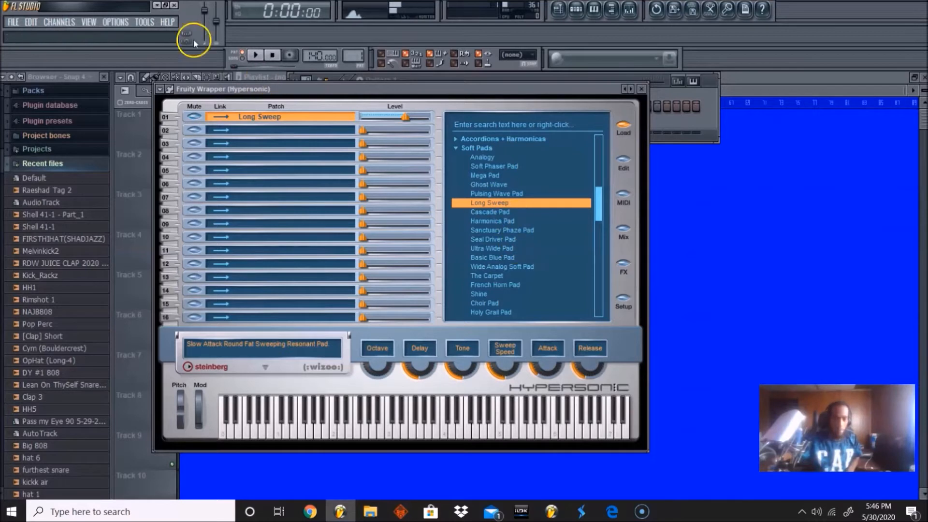
{"action": "right_click", "coordinate": [312, 59]}
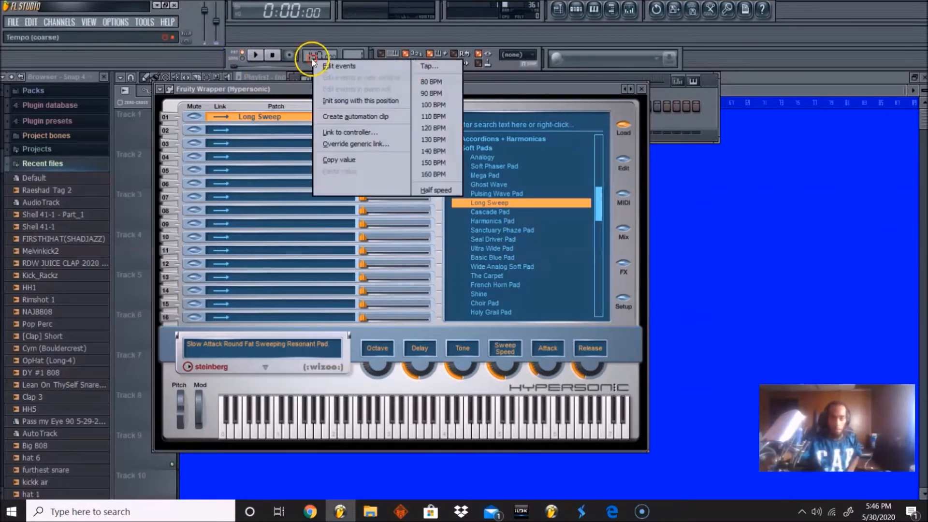
{"action": "left_click", "coordinate": [428, 66]}
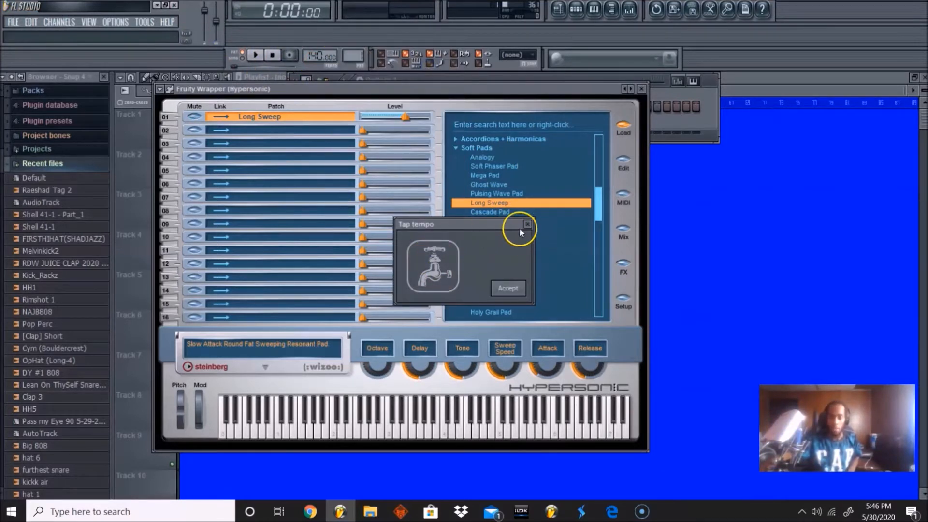
{"action": "left_click", "coordinate": [438, 264]}
{"action": "left_click", "coordinate": [527, 225]}
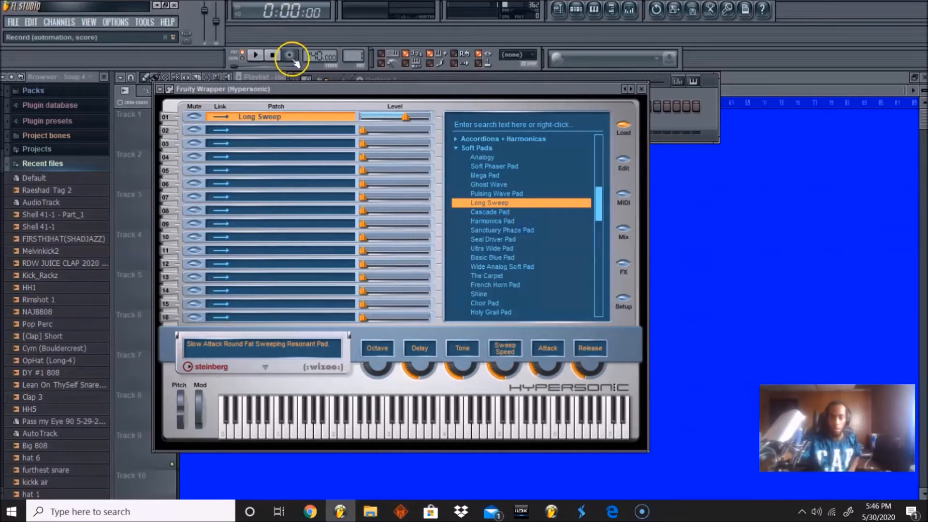
{"action": "left_click", "coordinate": [255, 55]}
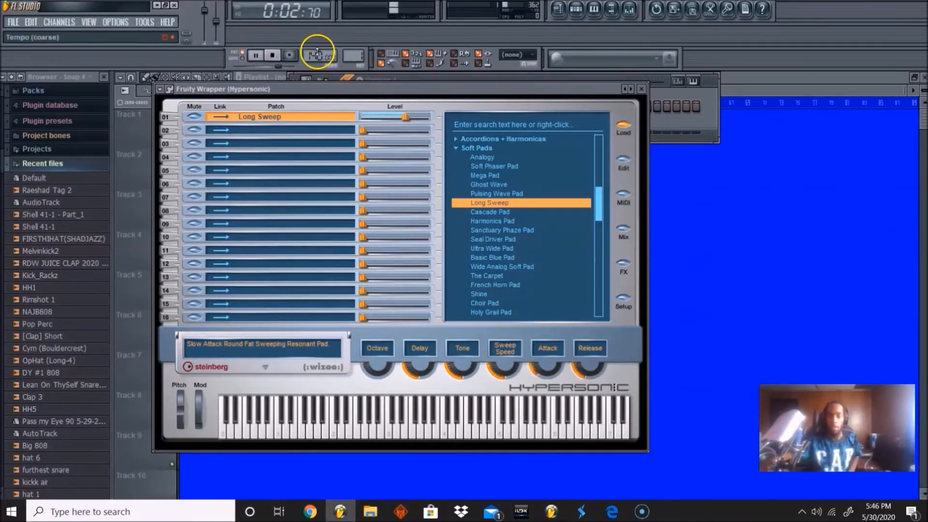
{"action": "left_click", "coordinate": [272, 55]}
Check the selected output driver in the audio settings and bring the step sequencer in front of the Hypersonic window
{"action": "left_click", "coordinate": [116, 22]}
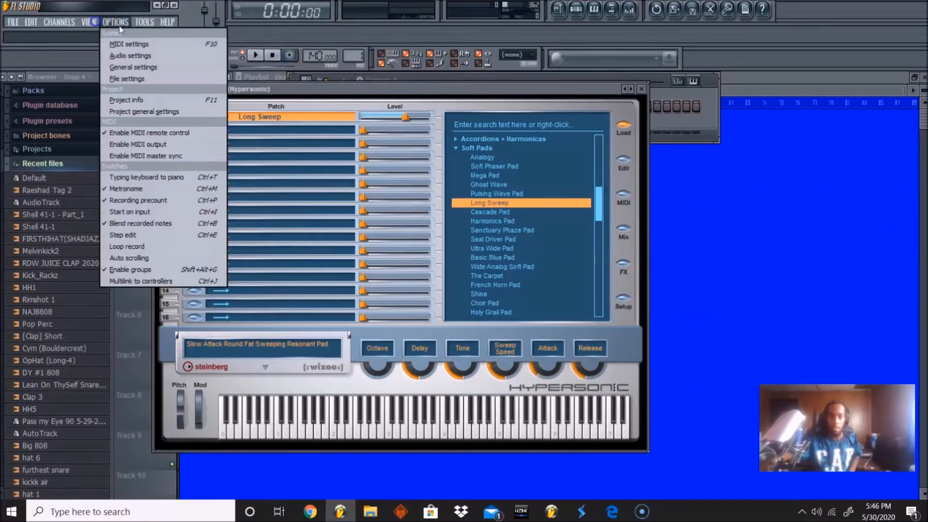
{"action": "left_click", "coordinate": [135, 54]}
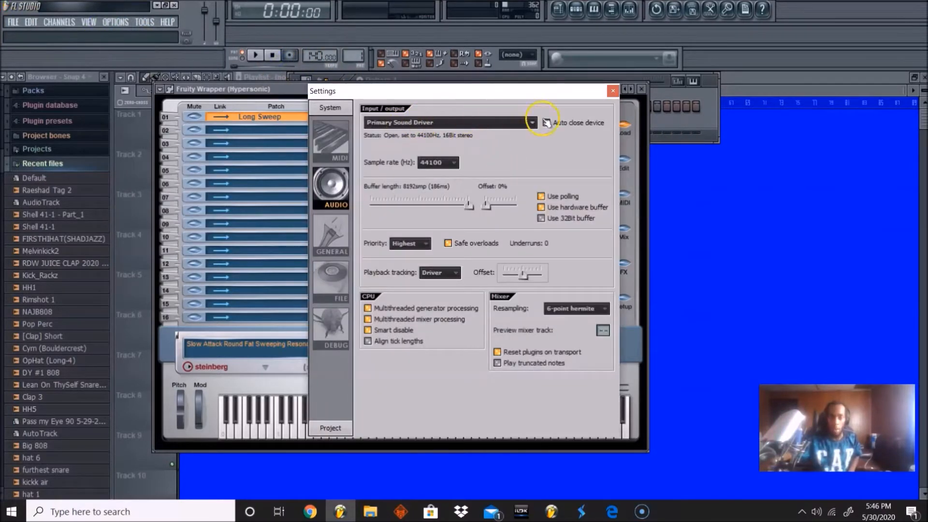
{"action": "left_click", "coordinate": [612, 92]}
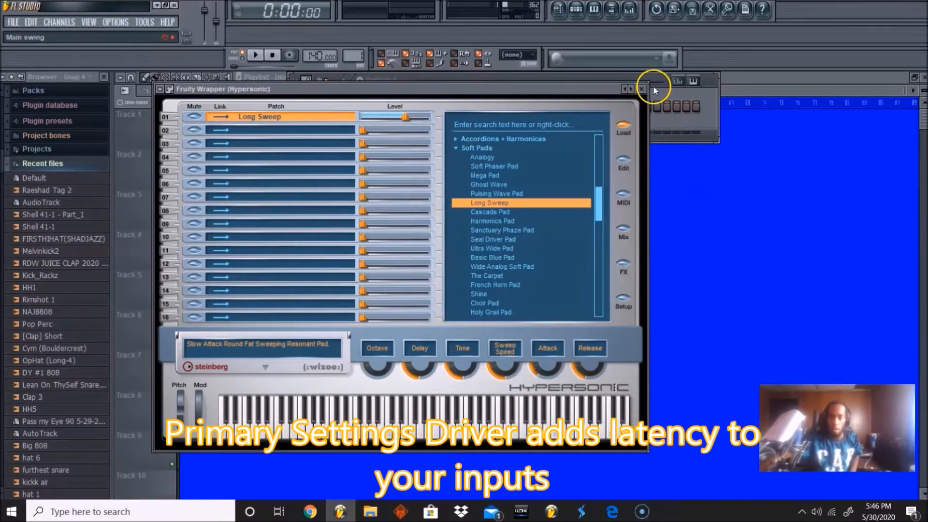
{"action": "left_click", "coordinate": [570, 73]}
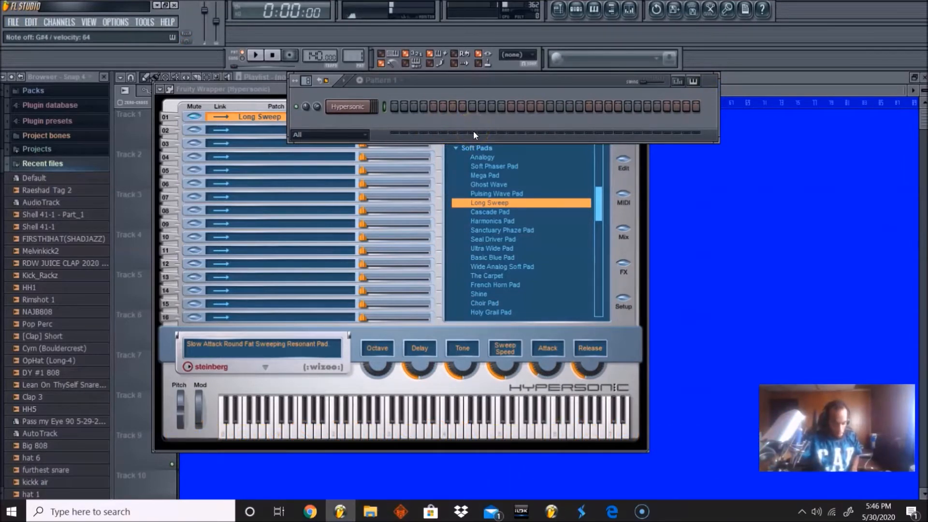
{"action": "left_click", "coordinate": [299, 63]}
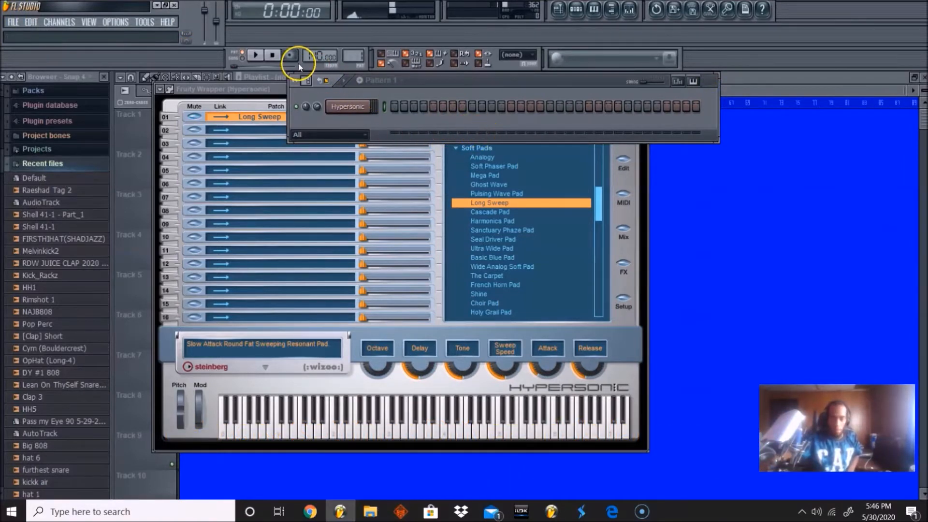
{"action": "right_click", "coordinate": [317, 56]}
{"action": "left_click", "coordinate": [428, 59]}
{"action": "left_click", "coordinate": [438, 261]}
{"action": "left_click", "coordinate": [440, 261]}
{"action": "left_click", "coordinate": [528, 223]}
{"action": "left_click", "coordinate": [374, 63]}
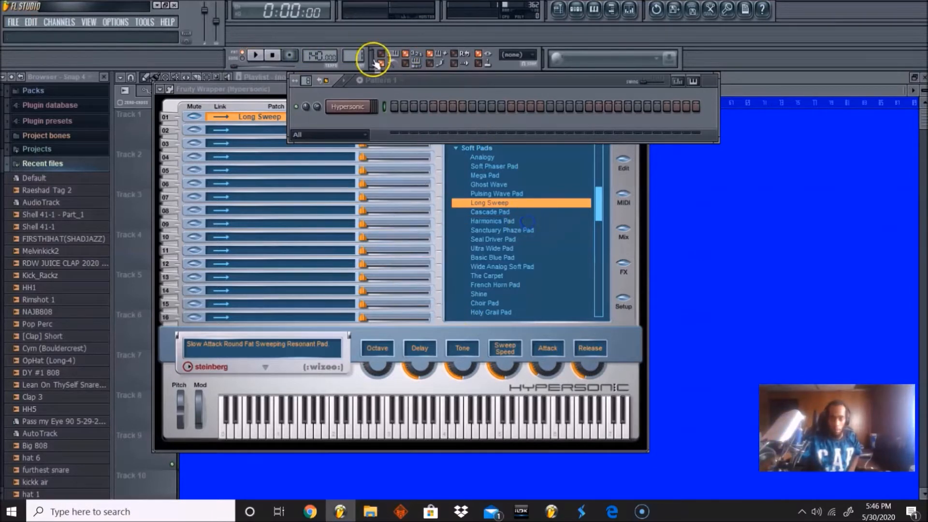
Set the project tempo to 130 BPM while the metronome plays, and stop playback
{"action": "left_click", "coordinate": [254, 57]}
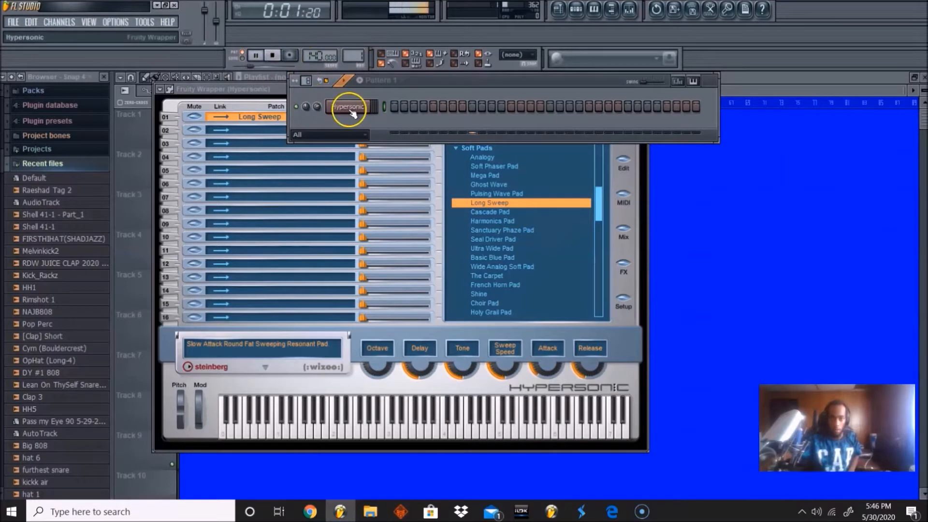
{"action": "left_click_drag", "start_coordinate": [307, 56], "coordinate": [322, 69]}
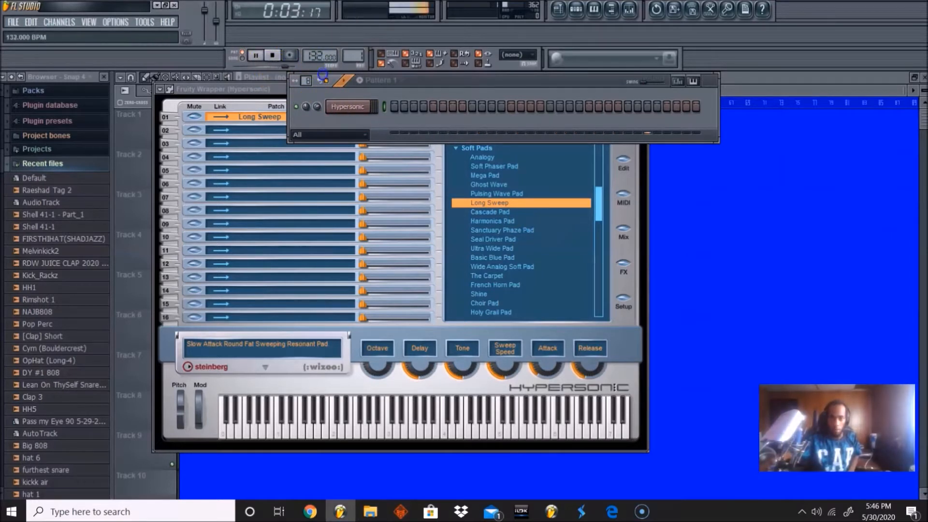
{"action": "left_click", "coordinate": [271, 55]}
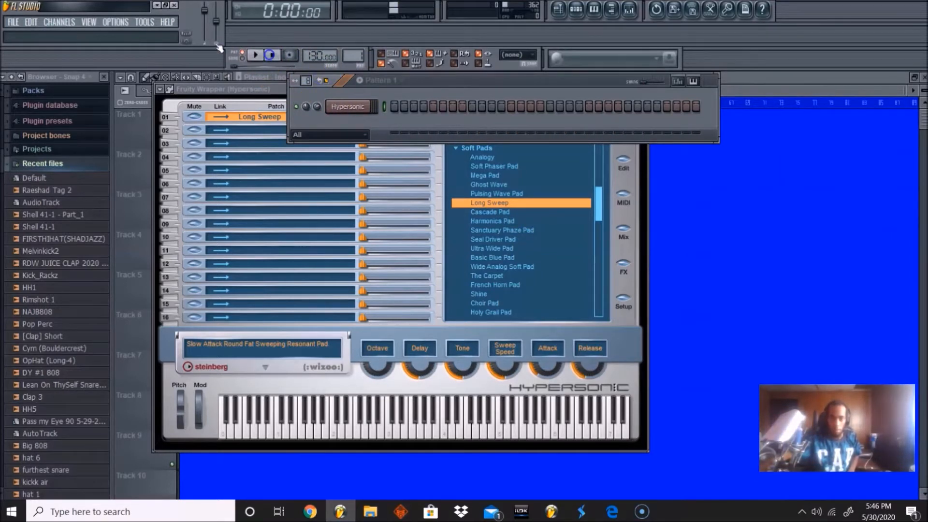
Record a Hypersonic chord of G#4, C#5 and E5, played twice within the first bar of Pattern 1
{"action": "left_click", "coordinate": [290, 56]}
{"action": "left_click", "coordinate": [255, 55]}
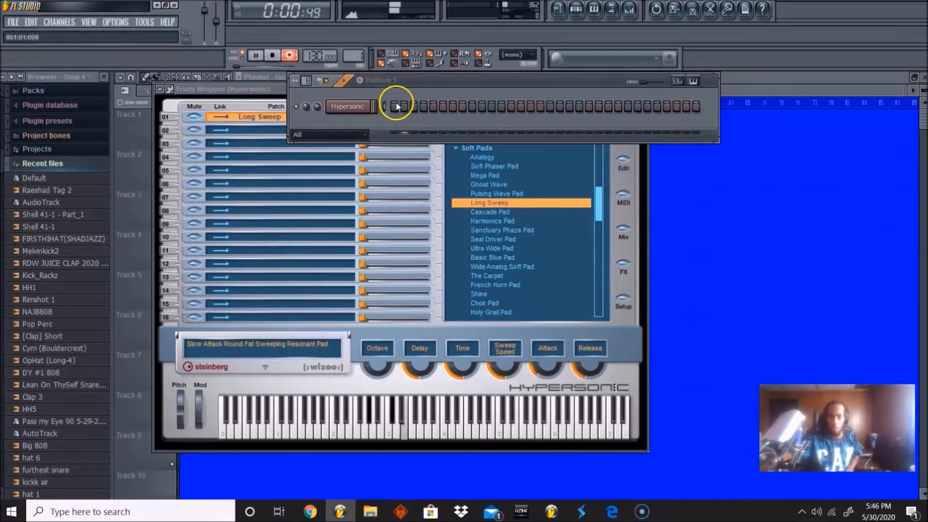
{"action": "left_click", "coordinate": [296, 60]}
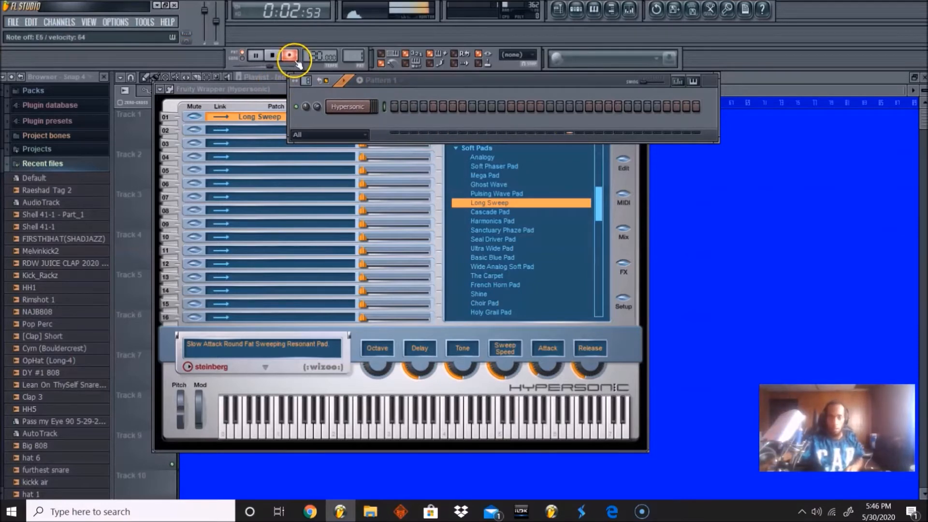
Open the Hypersonic channel's piano roll and listen to the recorded chords
{"action": "left_click", "coordinate": [413, 107]}
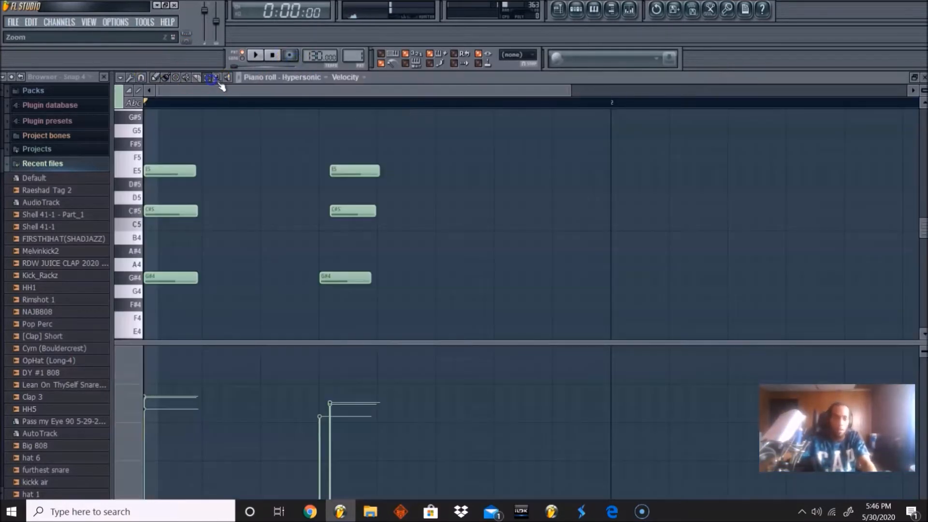
{"action": "left_click", "coordinate": [244, 136]}
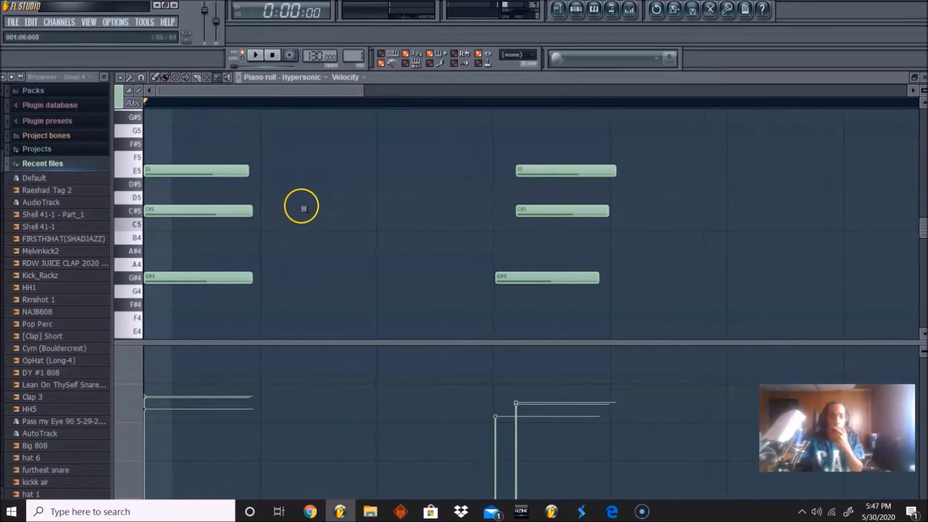
{"action": "left_click", "coordinate": [160, 80]}
{"action": "left_click_drag", "start_coordinate": [362, 91], "coordinate": [723, 92]}
{"action": "key", "text": "space"}
{"action": "key", "text": "space"}
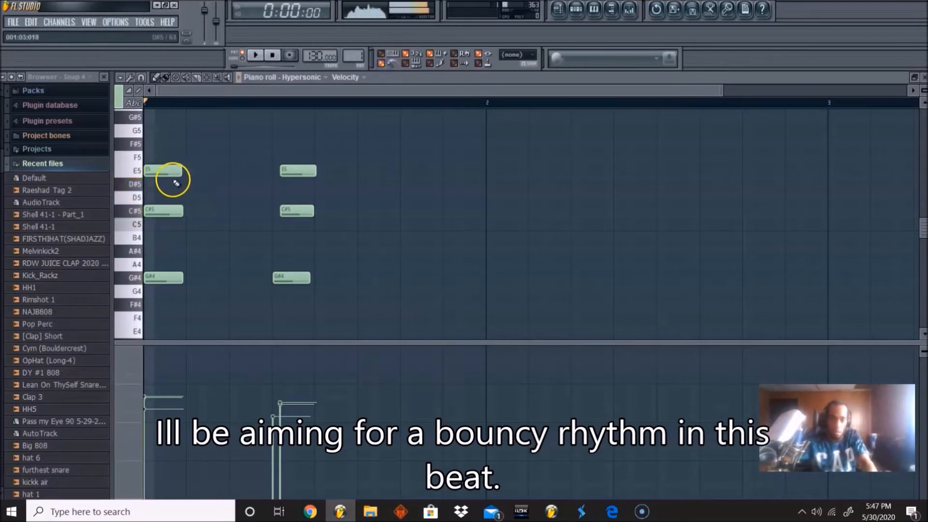
Stagger the first chord by shifting C#5 and E5 progressively later, and add a short G#5 above the shifted E5
{"action": "left_click", "coordinate": [173, 213]}
{"action": "left_click", "coordinate": [157, 280]}
{"action": "left_click_drag", "start_coordinate": [173, 211], "coordinate": [195, 213]}
{"action": "left_click_drag", "start_coordinate": [160, 171], "coordinate": [191, 131]}
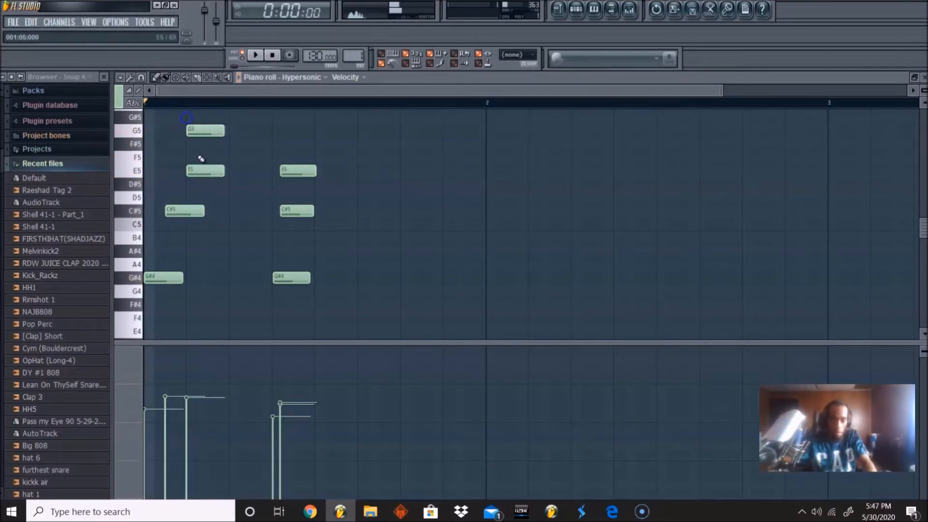
{"action": "scroll", "coordinate": [204, 186], "scroll_direction": "up", "scroll_amount": 2}
{"action": "right_click", "coordinate": [195, 209]}
{"action": "left_click", "coordinate": [192, 194]}
{"action": "key", "text": "space"}
{"action": "mouse_move", "coordinate": [188, 197]}
{"action": "left_mouse_down"}
{"action": "mouse_move", "coordinate": [205, 202]}
{"action": "mouse_move", "coordinate": [195, 201]}
{"action": "left_mouse_up"}
{"action": "scroll", "coordinate": [311, 234], "scroll_direction": "down", "scroll_amount": 2}
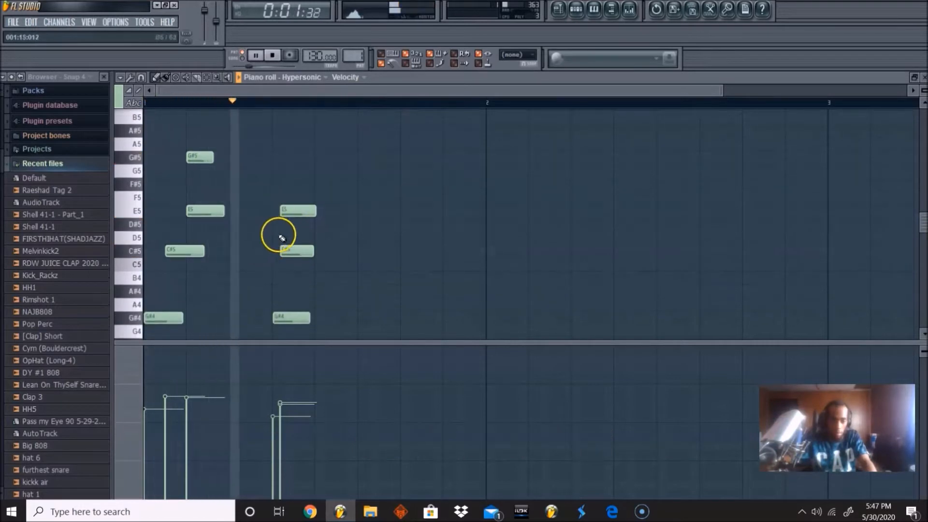
Duplicate all notes of the first half bar to fill the rest of bar 1 and play the result
{"action": "scroll", "coordinate": [310, 266], "scroll_direction": "down", "scroll_amount": 2}
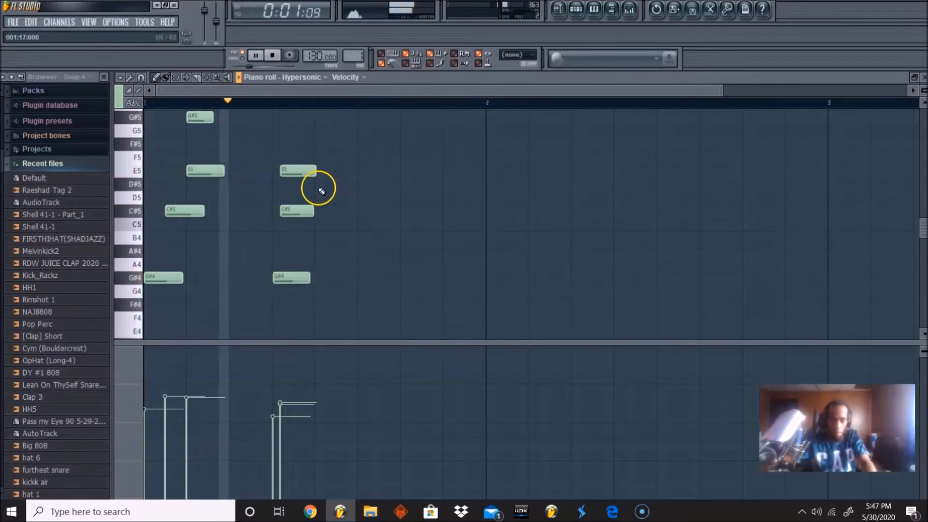
{"action": "left_click_drag", "start_coordinate": [315, 102], "coordinate": [145, 102]}
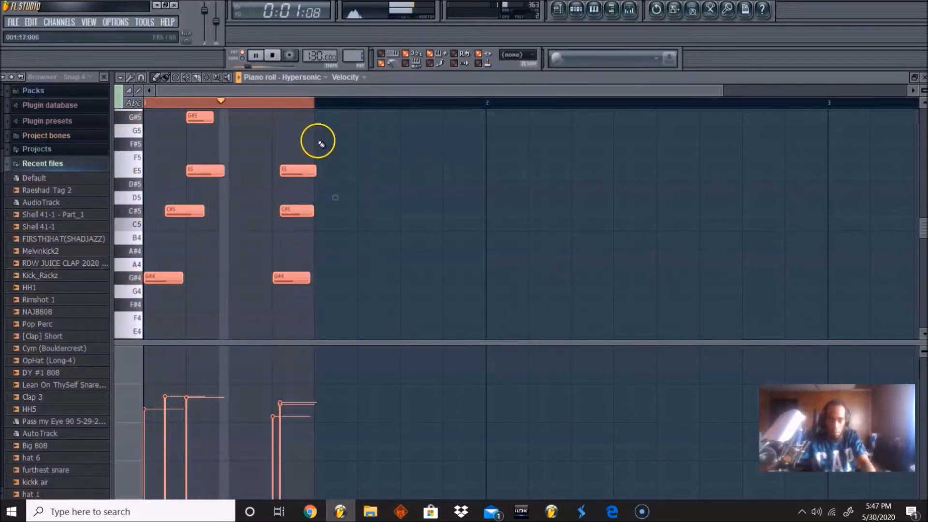
{"action": "key", "text": "space"}
{"action": "key", "text": "ctrl+b"}
{"action": "left_click", "coordinate": [306, 103], "text": "ctrl"}
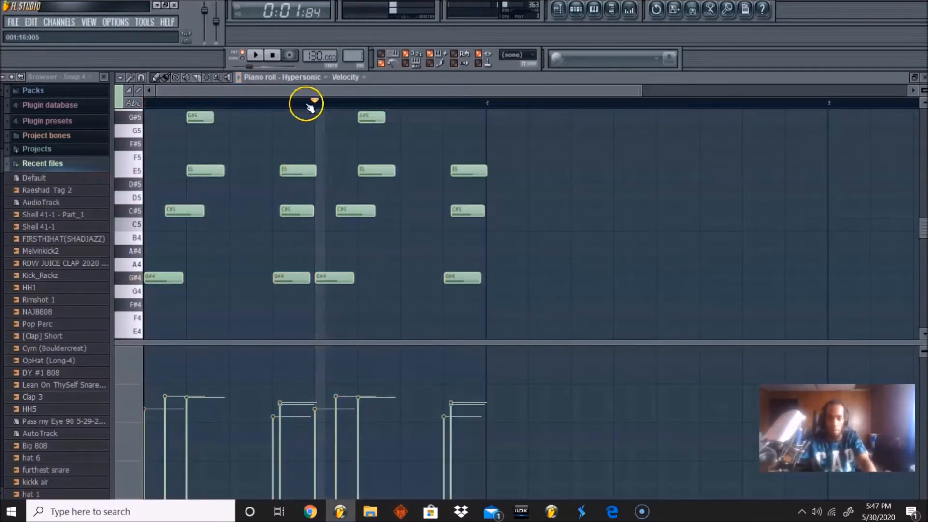
{"action": "key", "text": "space"}
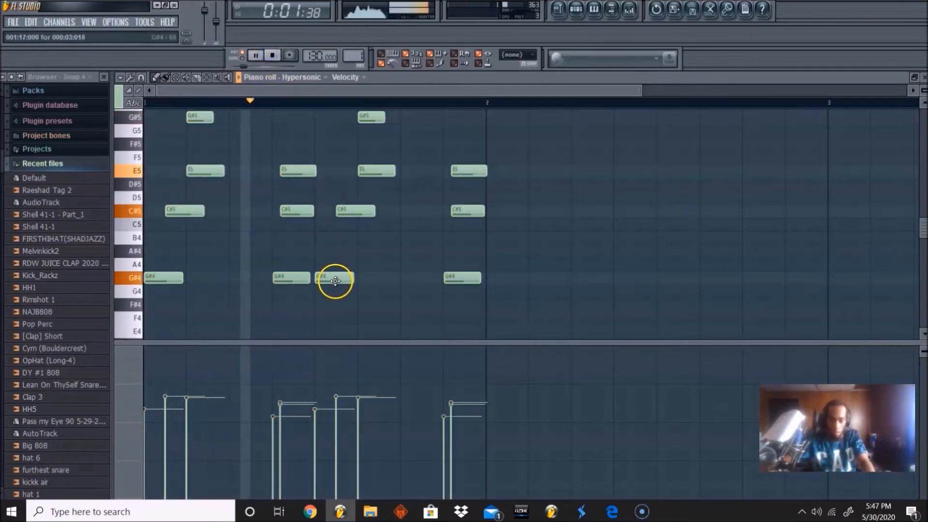
Select all notes of bar 1 and duplicate them into bar 2
{"action": "key", "text": "ctrl+a"}
{"action": "key", "text": "ctrl+b"}
{"action": "left_click", "coordinate": [698, 186]}
{"action": "left_click", "coordinate": [496, 91]}
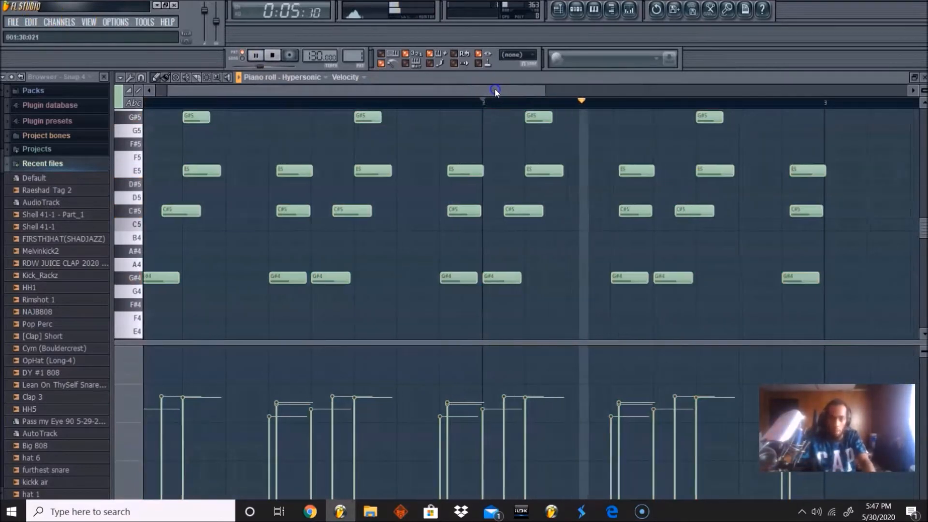
Raise the last G#5 in bar 2 to A5 and play the pattern
{"action": "key", "text": "space"}
{"action": "scroll", "coordinate": [621, 178], "scroll_direction": "up", "scroll_amount": 3}
{"action": "left_click", "coordinate": [605, 198]}
{"action": "left_click_drag", "start_coordinate": [605, 205], "coordinate": [653, 182]}
{"action": "right_click", "coordinate": [619, 209]}
{"action": "key", "text": "space"}
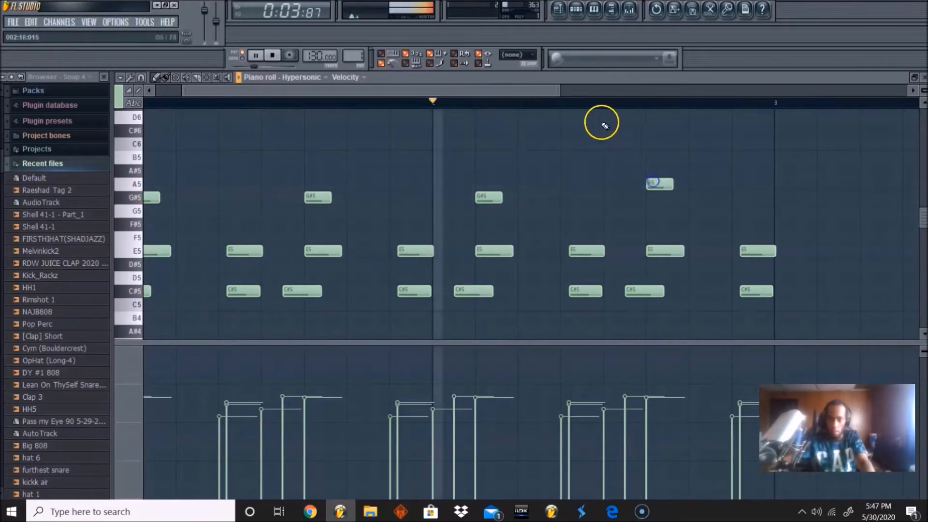
Raise the G#4 that starts the second half of bar 2 to A4
{"action": "scroll", "coordinate": [555, 149], "scroll_direction": "down", "scroll_amount": 3}
{"action": "left_click_drag", "start_coordinate": [560, 90], "coordinate": [613, 90]}
{"action": "key", "text": "space"}
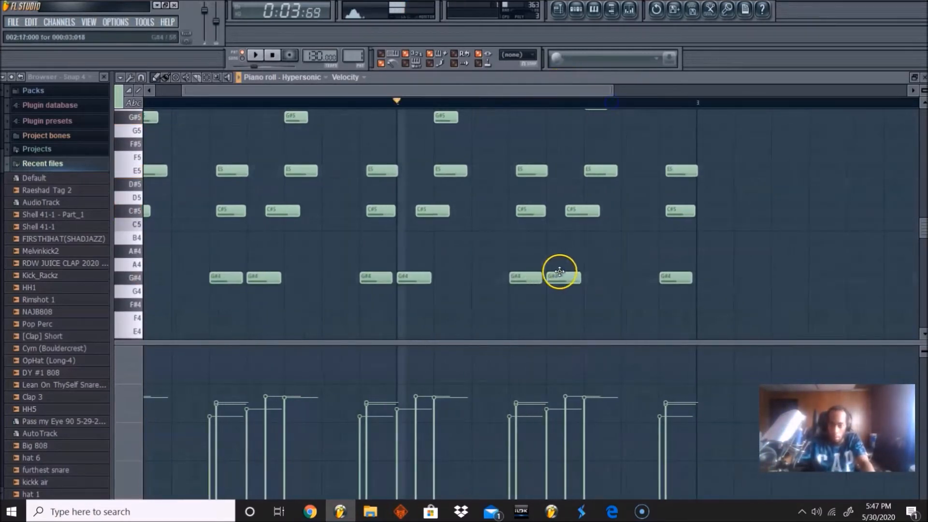
{"action": "left_click_drag", "start_coordinate": [560, 272], "coordinate": [562, 257]}
{"action": "key", "text": "space"}
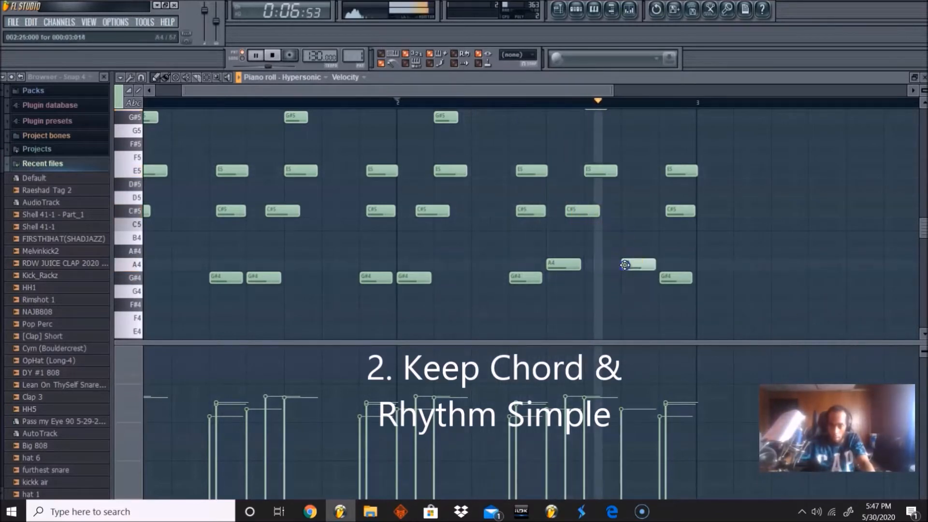
Add an A4 just before bar 2's last chord, and give that chord F#4 and F#5 in place of its G#4
{"action": "left_click", "coordinate": [629, 264]}
{"action": "key", "text": "space"}
{"action": "left_click_drag", "start_coordinate": [667, 276], "coordinate": [664, 228]}
{"action": "key", "text": "space"}
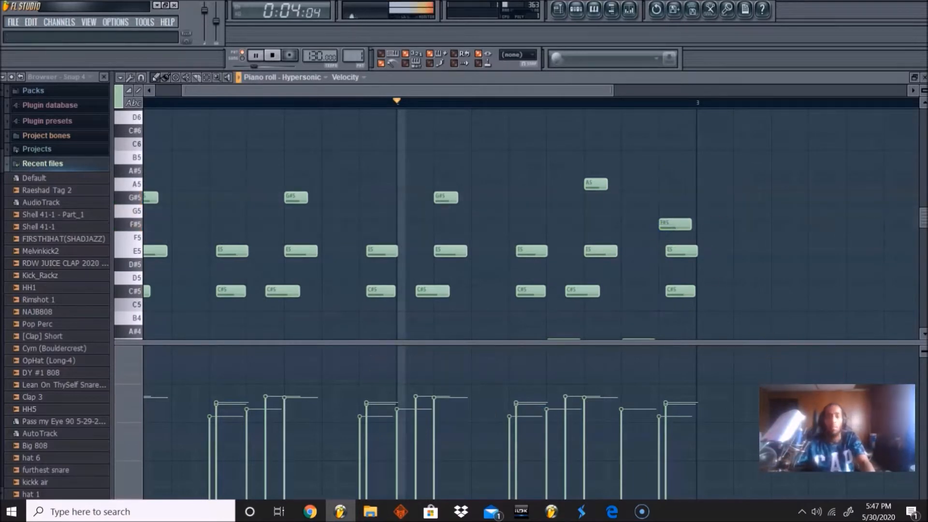
Listen to the edited two-bar pattern and bring up the step sequencer
{"action": "left_click", "coordinate": [576, 15]}
{"action": "left_click", "coordinate": [576, 14]}
{"action": "scroll", "coordinate": [534, 197], "scroll_direction": "down", "scroll_amount": 2}
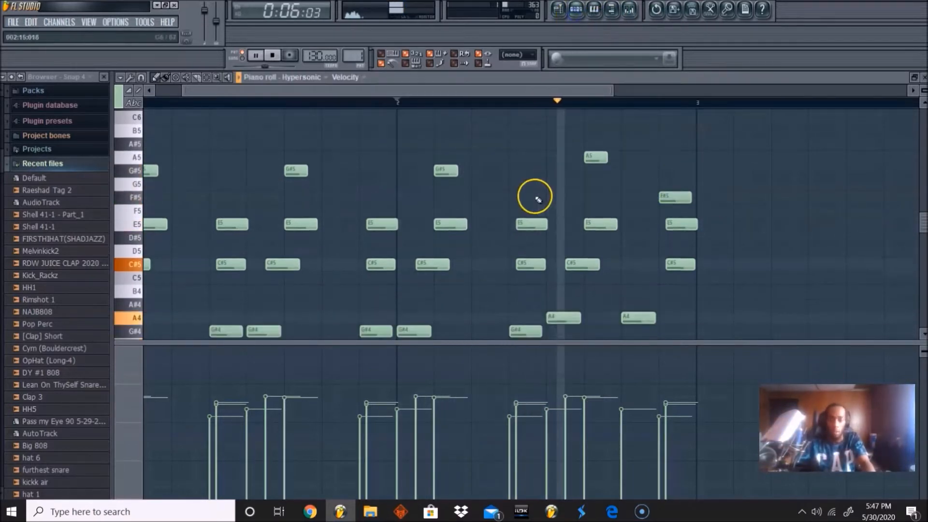
{"action": "left_click", "coordinate": [576, 10]}
{"action": "key", "text": "space"}
{"action": "key", "text": "space"}
Open the Hypersonic channel's settings and plugin window, and look through its patch categories
{"action": "left_click", "coordinate": [347, 107]}
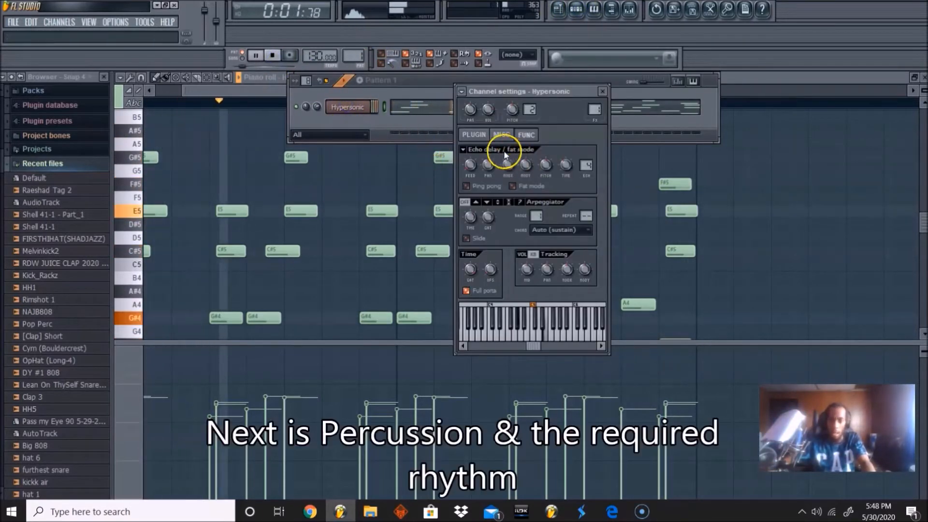
{"action": "left_click", "coordinate": [475, 135]}
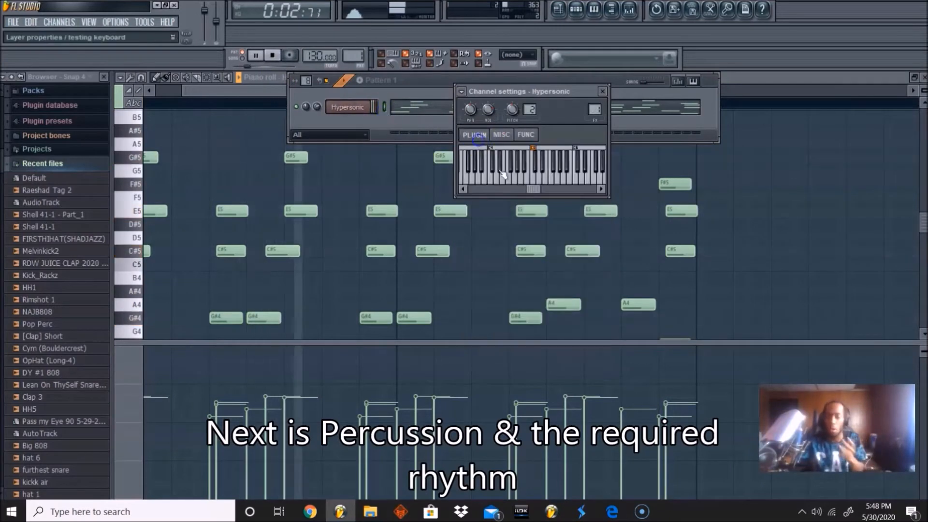
{"action": "left_click", "coordinate": [502, 137]}
{"action": "left_click", "coordinate": [483, 134]}
{"action": "scroll", "coordinate": [489, 244], "scroll_direction": "down", "scroll_amount": 5}
{"action": "scroll", "coordinate": [498, 245], "scroll_direction": "down", "scroll_amount": 2}
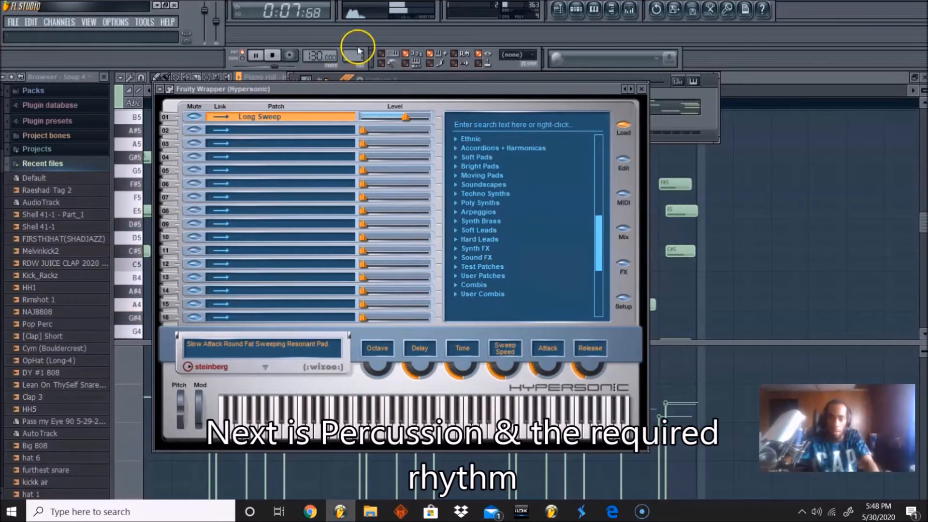
Stop playback and add the Kick_Rackz sample from the recent files as a new channel below Hypersonic
{"action": "left_click", "coordinate": [674, 97]}
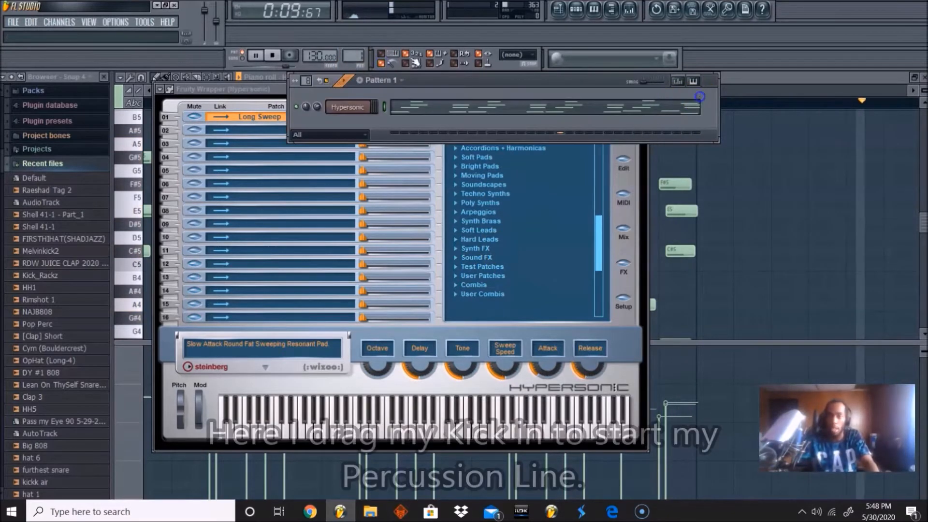
{"action": "key", "text": "space"}
{"action": "left_click_drag", "start_coordinate": [67, 283], "coordinate": [353, 128]}
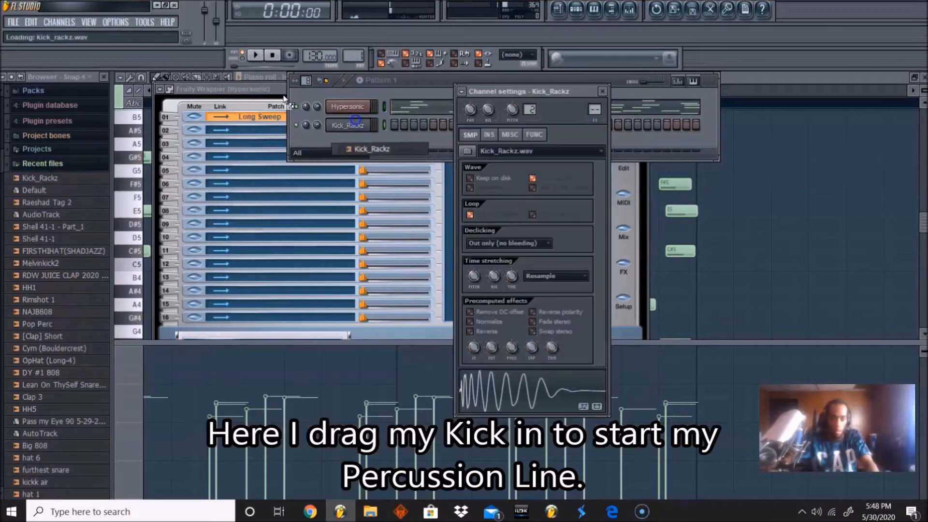
Reopen the Hypersonic plugin window at its pad categories and start the pattern playing
{"action": "left_click", "coordinate": [334, 108]}
{"action": "left_click", "coordinate": [363, 107]}
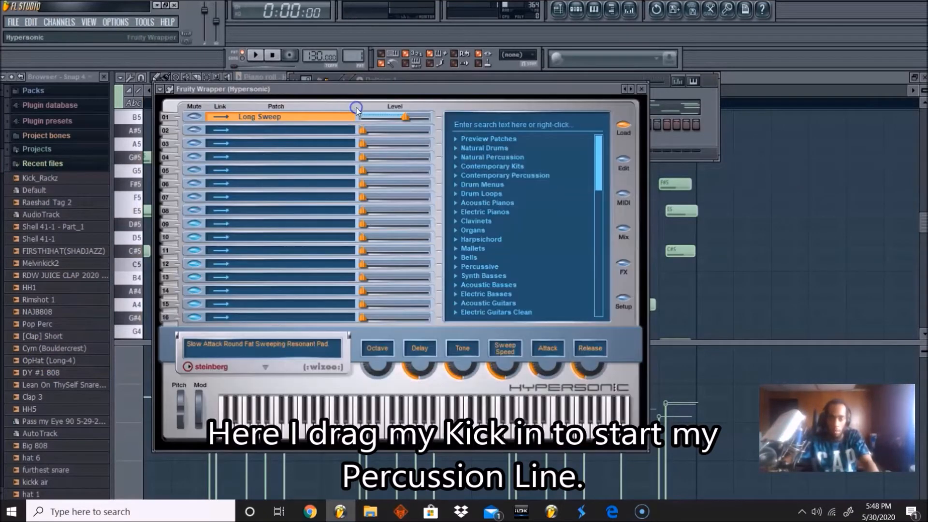
{"action": "scroll", "coordinate": [515, 252], "scroll_direction": "down", "scroll_amount": 1}
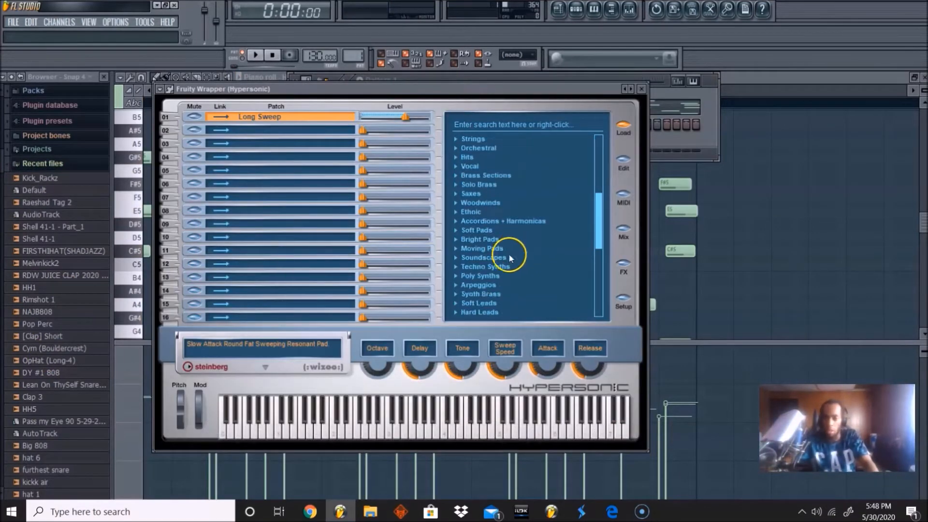
{"action": "key", "text": "space"}
Audition the Soft Groove Pad, Rhythmic Pad and Sweeper patches from Hypersonic's Moving Pads
{"action": "left_click", "coordinate": [499, 250]}
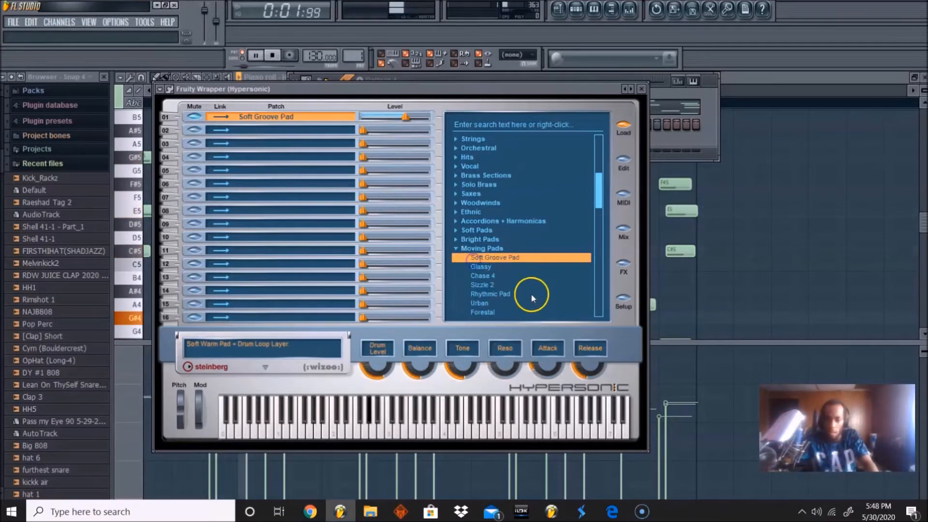
{"action": "left_click", "coordinate": [503, 292]}
{"action": "scroll", "coordinate": [500, 290], "scroll_direction": "down", "scroll_amount": 2}
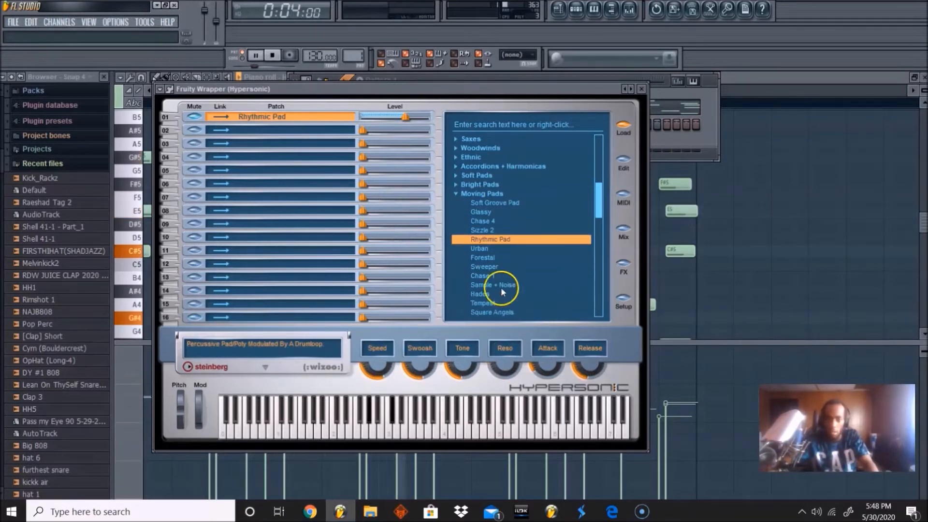
{"action": "left_click", "coordinate": [498, 267]}
{"action": "scroll", "coordinate": [497, 261], "scroll_direction": "up", "scroll_amount": 2}
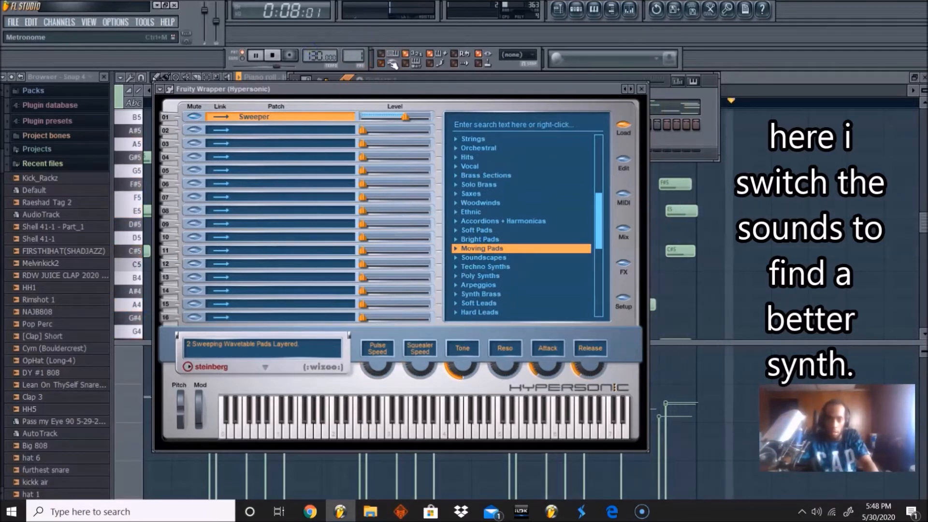
Try the Power Swell Pad and 80s Pop Pad patches from Hypersonic's Bright Pads against the chords
{"action": "left_click", "coordinate": [504, 239]}
{"action": "left_click", "coordinate": [489, 285]}
{"action": "scroll", "coordinate": [484, 271], "scroll_direction": "down", "scroll_amount": 4}
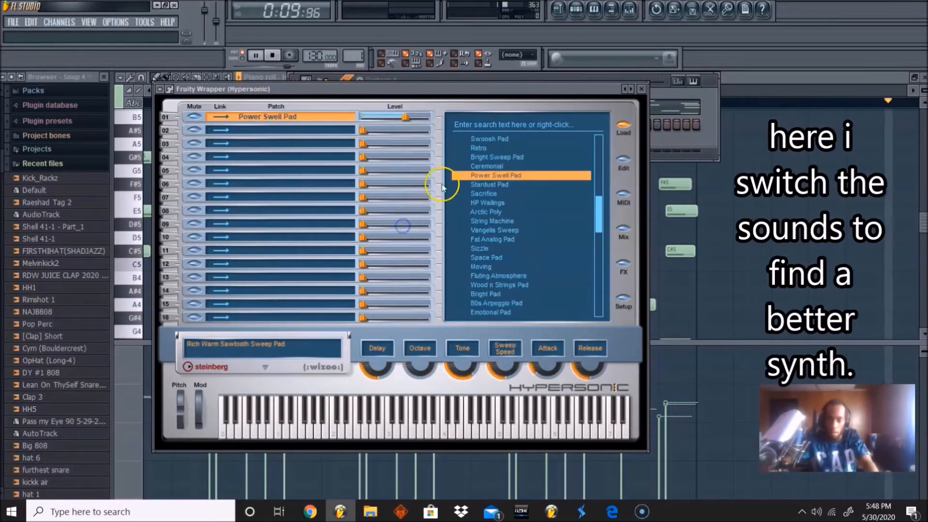
{"action": "scroll", "coordinate": [501, 248], "scroll_direction": "down", "scroll_amount": 5}
{"action": "scroll", "coordinate": [508, 258], "scroll_direction": "down", "scroll_amount": 1}
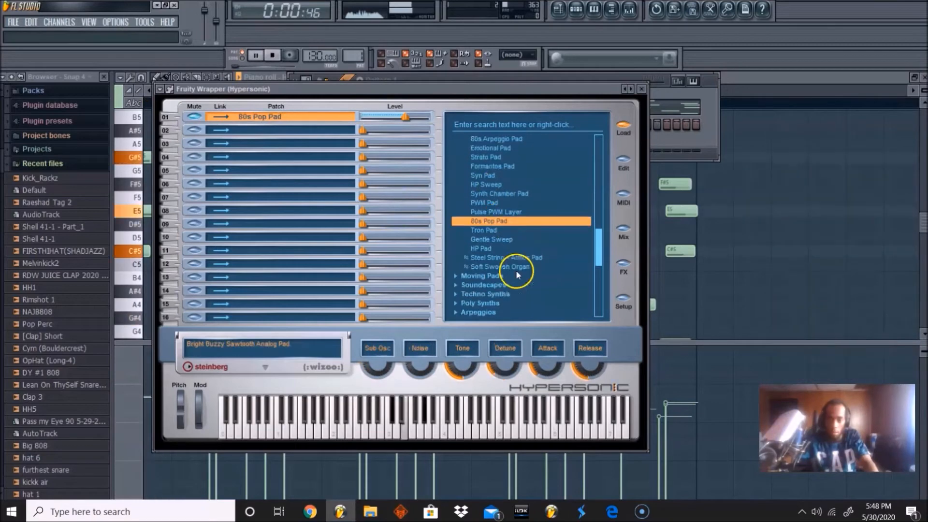
Audition further Bright Pads patches, including Moving and Bright Sweep Pad, with the pattern playing
{"action": "left_click", "coordinate": [517, 267]}
{"action": "scroll", "coordinate": [512, 242], "scroll_direction": "up", "scroll_amount": 4}
{"action": "left_click", "coordinate": [510, 211]}
{"action": "scroll", "coordinate": [512, 232], "scroll_direction": "up", "scroll_amount": 4}
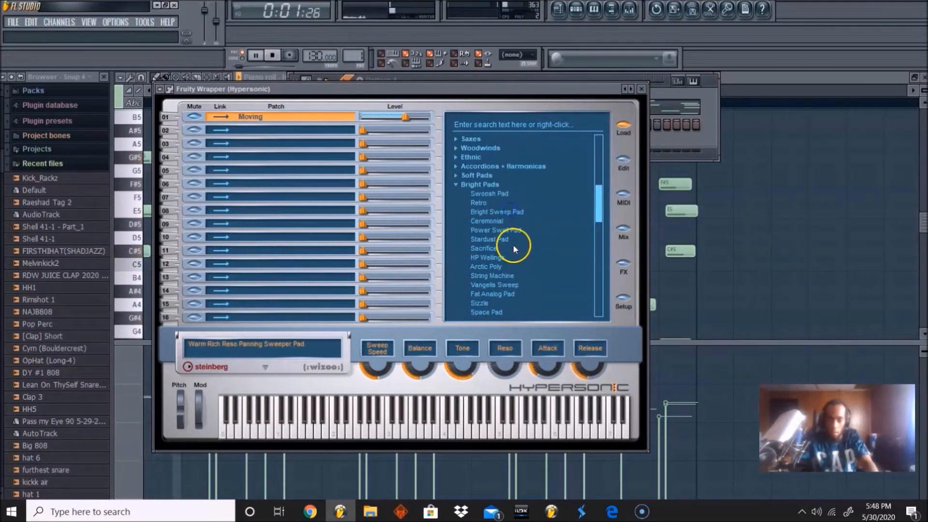
{"action": "left_click", "coordinate": [505, 210]}
{"action": "scroll", "coordinate": [513, 242], "scroll_direction": "up", "scroll_amount": 5}
{"action": "key", "text": "space"}
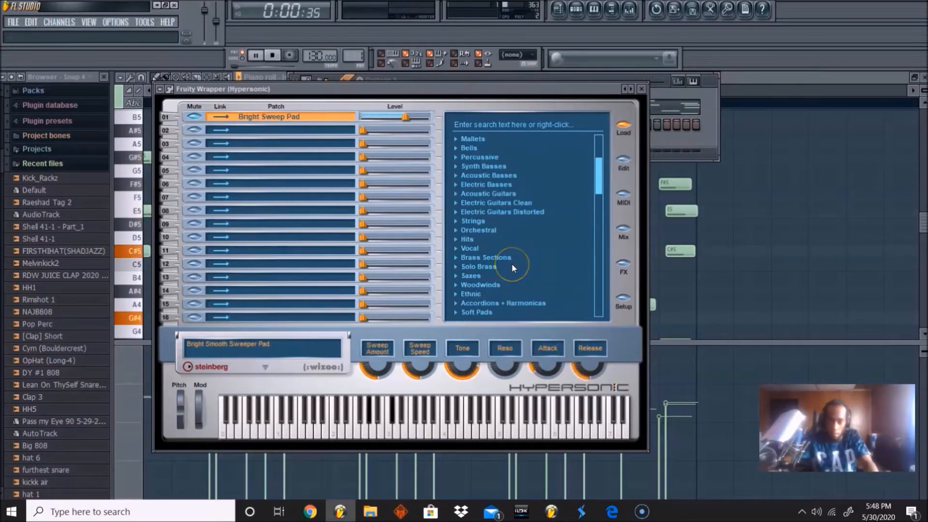
Expand Hypersonic's Poly Synths category and try the Wave Astoria patch on the pattern
{"action": "scroll", "coordinate": [511, 264], "scroll_direction": "down", "scroll_amount": 2}
{"action": "scroll", "coordinate": [524, 266], "scroll_direction": "down", "scroll_amount": 8}
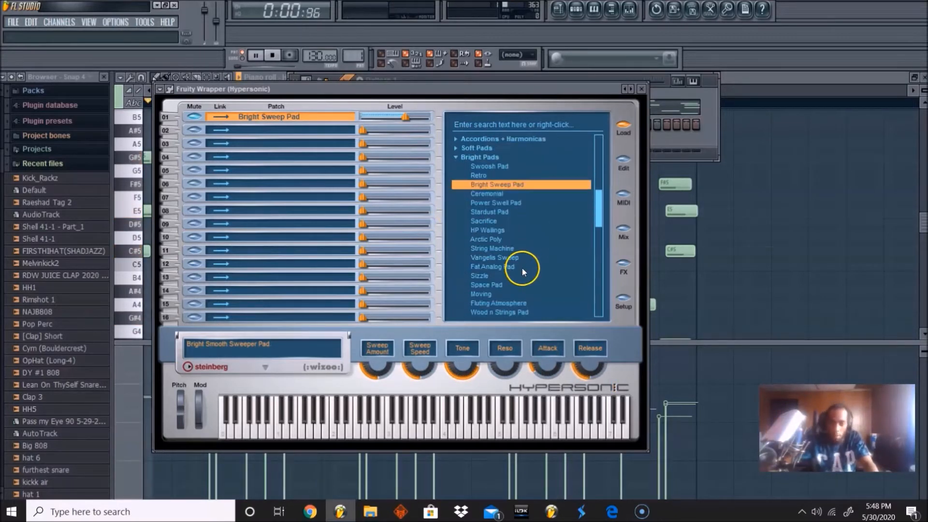
{"action": "left_click", "coordinate": [497, 248]}
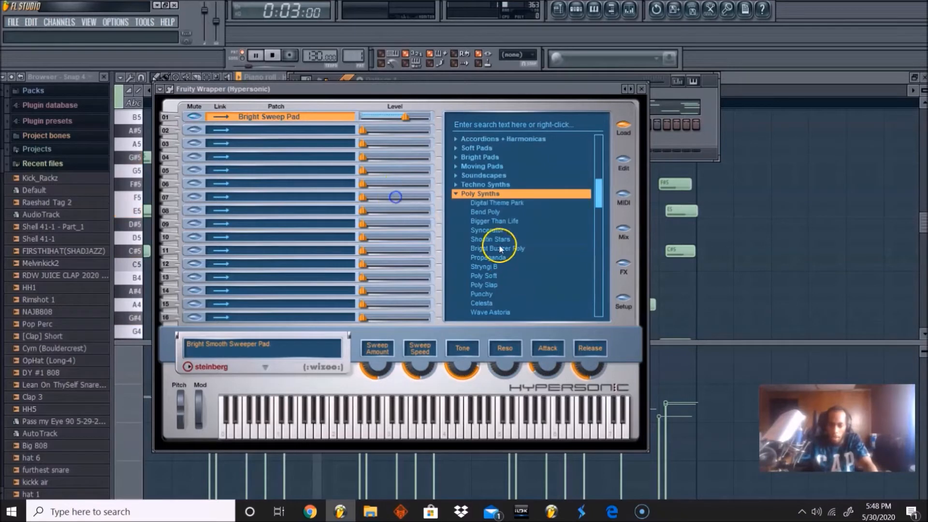
{"action": "left_click", "coordinate": [501, 231]}
{"action": "scroll", "coordinate": [500, 255], "scroll_direction": "down", "scroll_amount": 2}
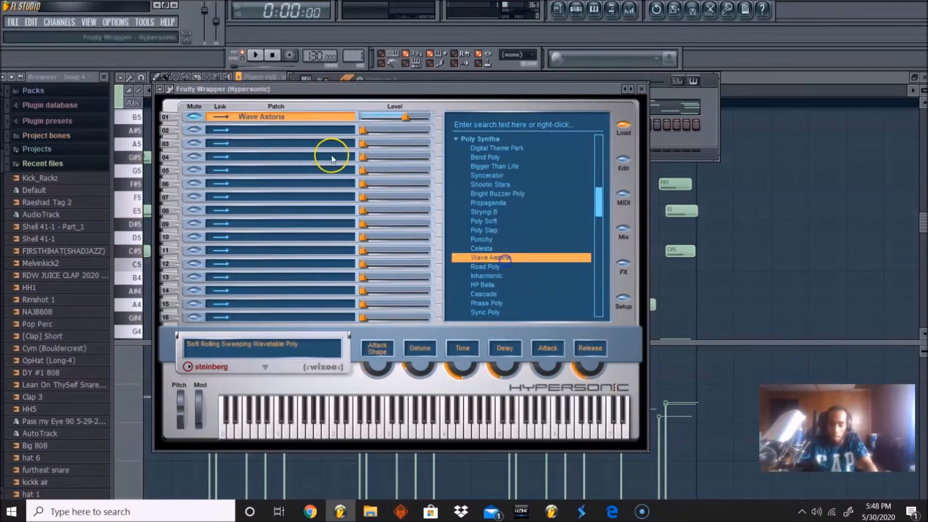
{"action": "scroll", "coordinate": [545, 280], "scroll_direction": "down", "scroll_amount": 2}
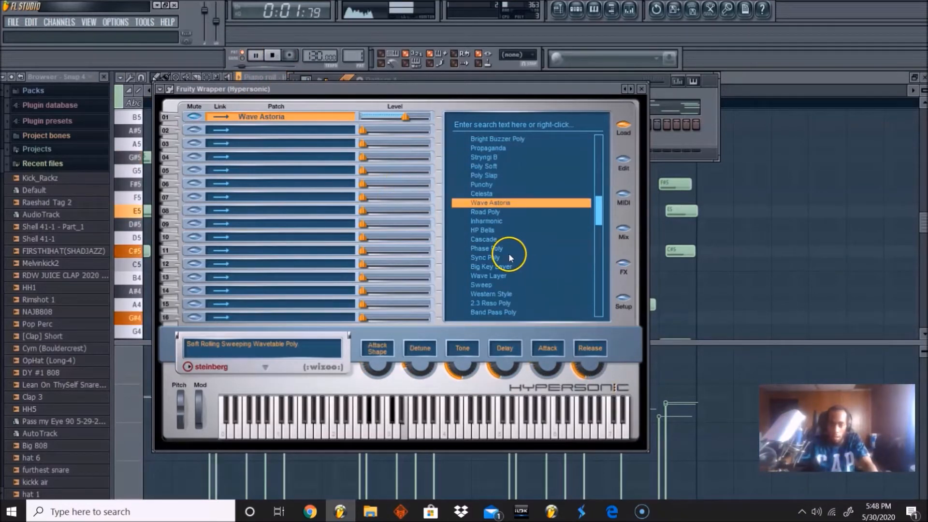
Audition more Poly Synths patches, including Big Key Layer and Propaganda
{"action": "left_click", "coordinate": [509, 256]}
{"action": "left_click", "coordinate": [508, 268]}
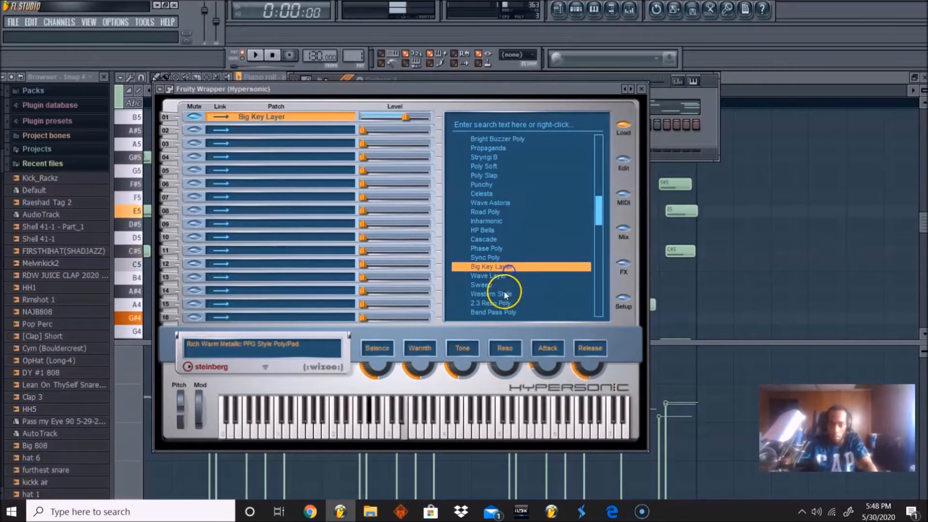
{"action": "left_click", "coordinate": [502, 293]}
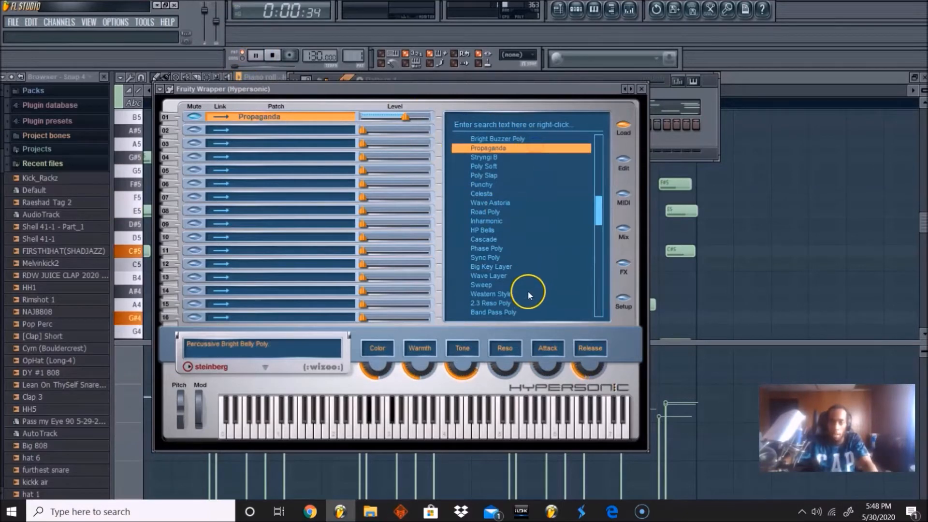
Compare Elegant Wavepad with Bright Wow Organ, keep Elegant Wavepad as the Hypersonic patch and stop playback
{"action": "scroll", "coordinate": [529, 295], "scroll_direction": "down", "scroll_amount": 2}
{"action": "left_click", "coordinate": [504, 277]}
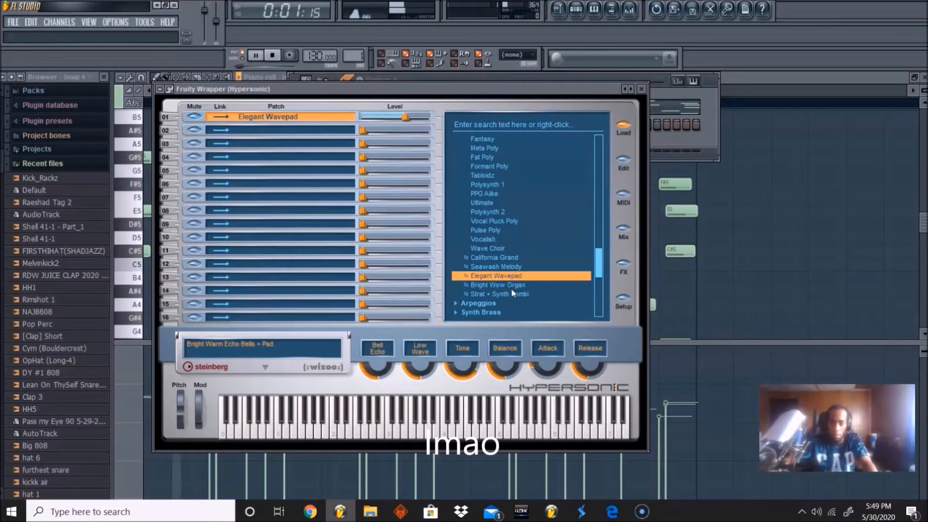
{"action": "left_click", "coordinate": [509, 288]}
{"action": "left_click", "coordinate": [505, 277]}
{"action": "key", "text": "space"}
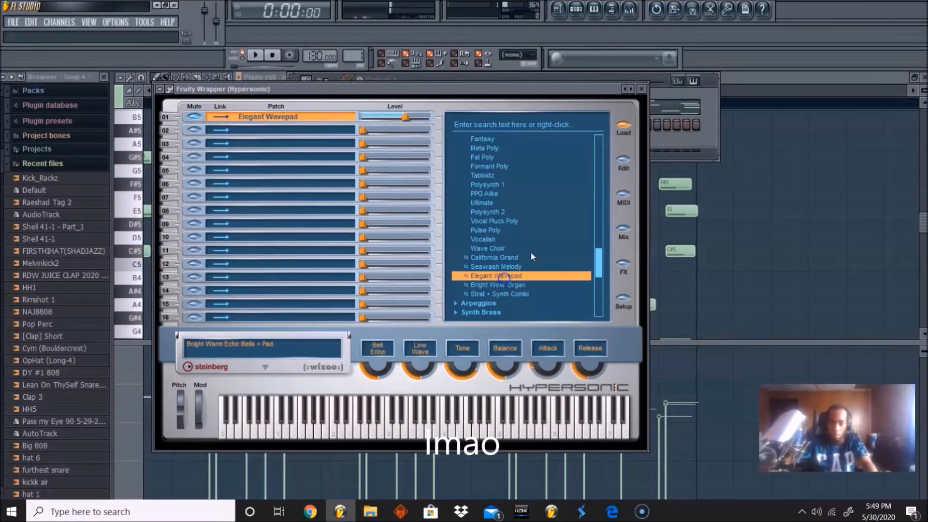
Return to the Hypersonic channel's piano roll and play the pattern with the chosen patch
{"action": "left_click", "coordinate": [664, 93]}
{"action": "left_click", "coordinate": [469, 105]}
{"action": "key", "text": "space"}
{"action": "key", "text": "space"}
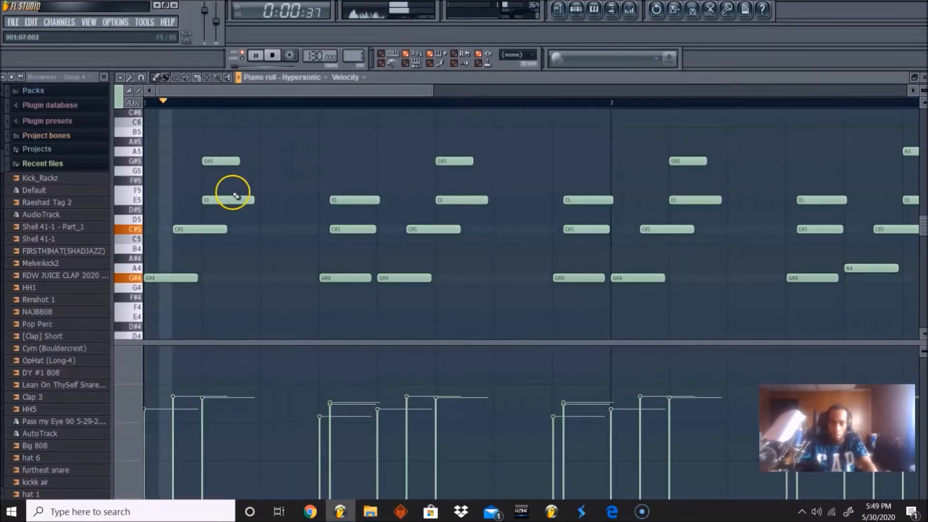
Delete the late E5 and C#5 from bar 1's second chord and place E5 notes before and on that chord's G#4
{"action": "left_click", "coordinate": [269, 200]}
{"action": "key", "text": "space"}
{"action": "key", "text": "space"}
{"action": "right_click", "coordinate": [348, 200]}
{"action": "right_click", "coordinate": [353, 230]}
{"action": "key", "text": "space"}
{"action": "left_click", "coordinate": [320, 200]}
{"action": "key", "text": "space"}
{"action": "key", "text": "space"}
{"action": "key", "text": "space"}
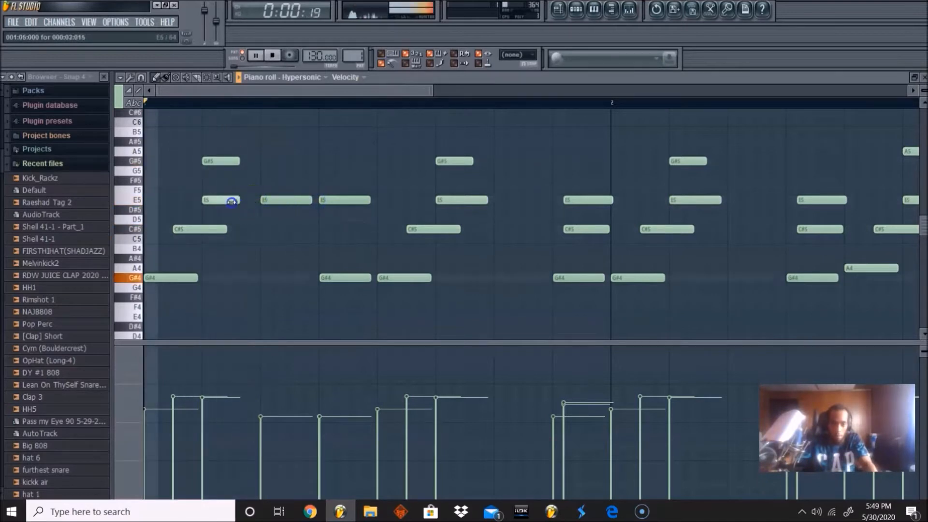
Shorten bar 1's first E5 and fill the gap after it with two short G#5 notes and a C#5
{"action": "left_click_drag", "start_coordinate": [237, 201], "coordinate": [226, 200]}
{"action": "key", "text": "space"}
{"action": "left_click", "coordinate": [243, 201]}
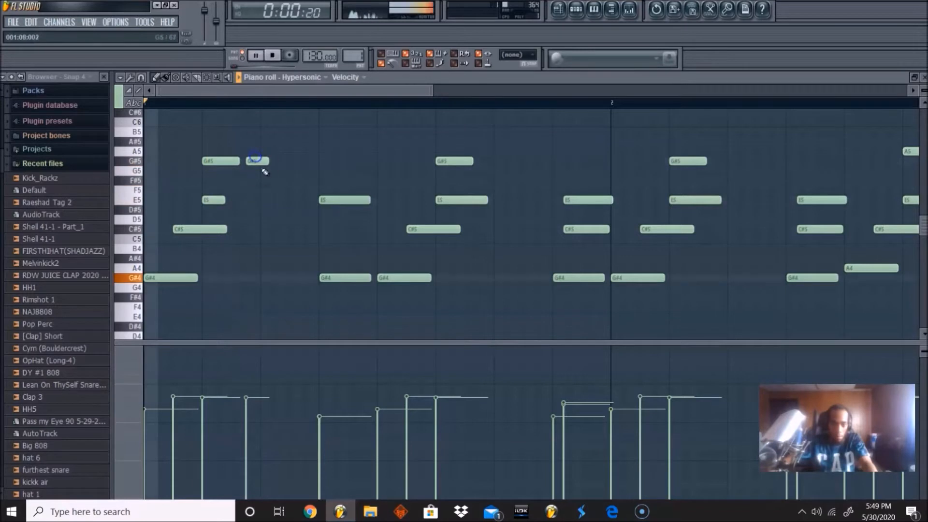
{"action": "key", "text": "space"}
{"action": "left_click", "coordinate": [280, 161]}
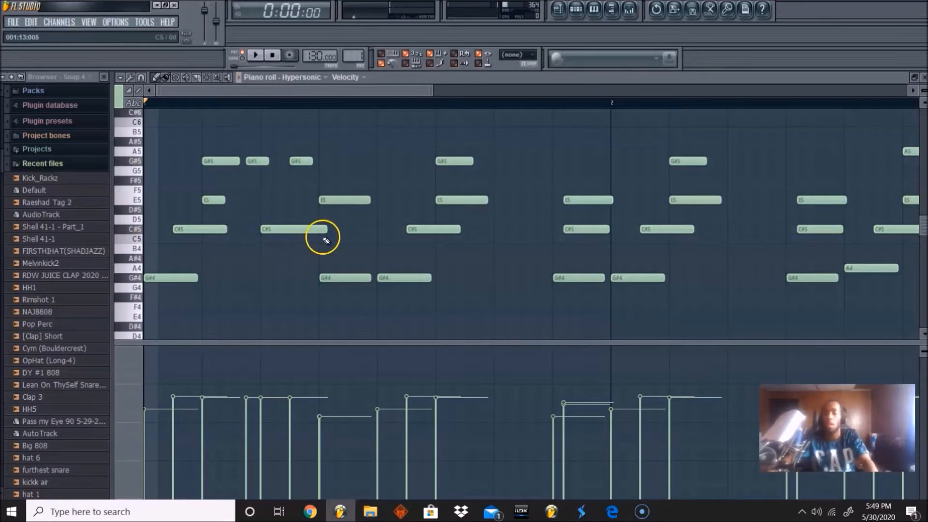
Shorten the added C#5 in bar 1 in two stages, playing the pattern to check the rhythm
{"action": "key", "text": "space"}
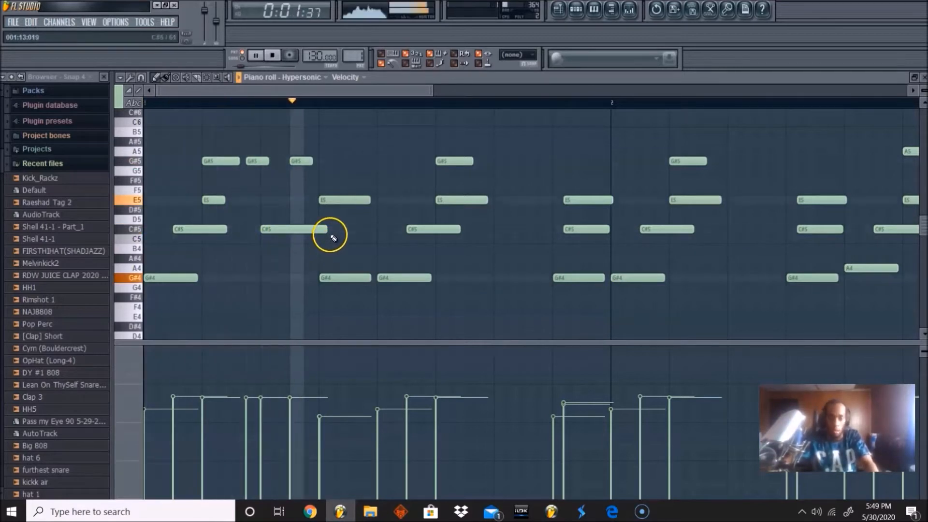
{"action": "key", "text": "space"}
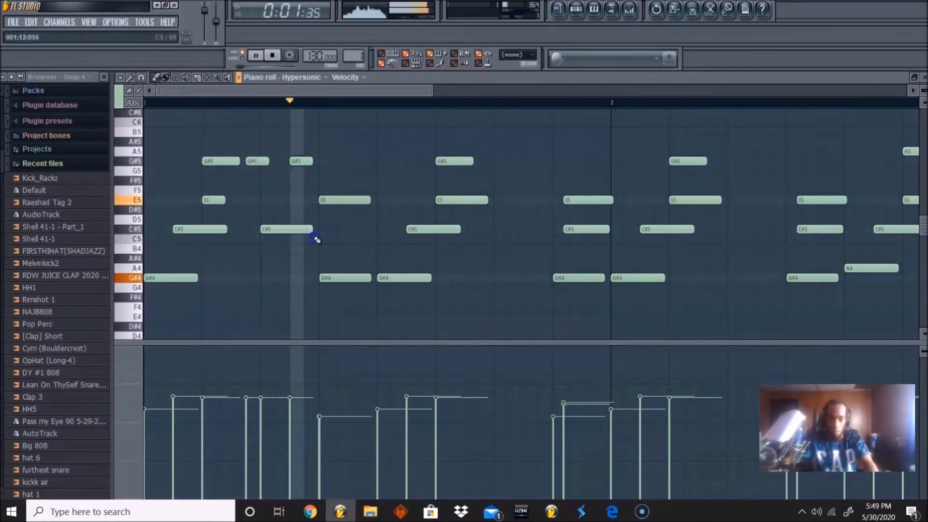
{"action": "left_click_drag", "start_coordinate": [326, 231], "coordinate": [313, 233]}
{"action": "left_click", "coordinate": [298, 161]}
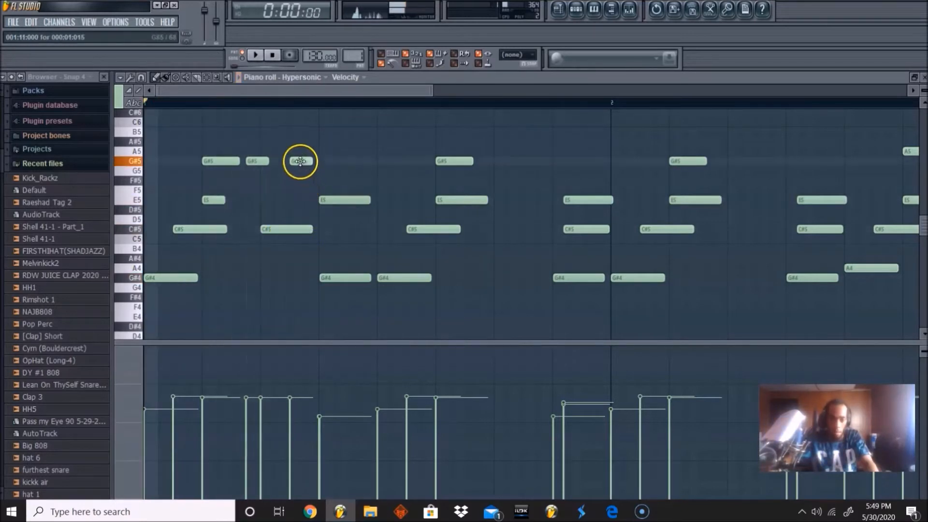
{"action": "key", "text": "space"}
{"action": "key", "text": "space"}
{"action": "left_click_drag", "start_coordinate": [311, 229], "coordinate": [295, 233]}
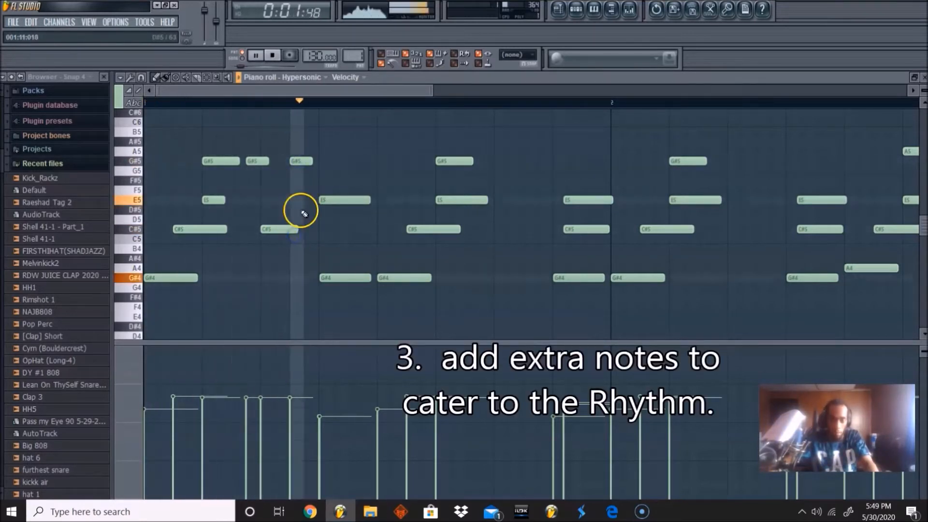
{"action": "key", "text": "space"}
Delete all the notes in the second half of bar 1
{"action": "left_click", "coordinate": [338, 197]}
{"action": "right_click", "coordinate": [418, 278]}
{"action": "right_click", "coordinate": [430, 229]}
{"action": "right_click", "coordinate": [446, 200]}
{"action": "right_click", "coordinate": [450, 162]}
{"action": "right_click", "coordinate": [602, 278]}
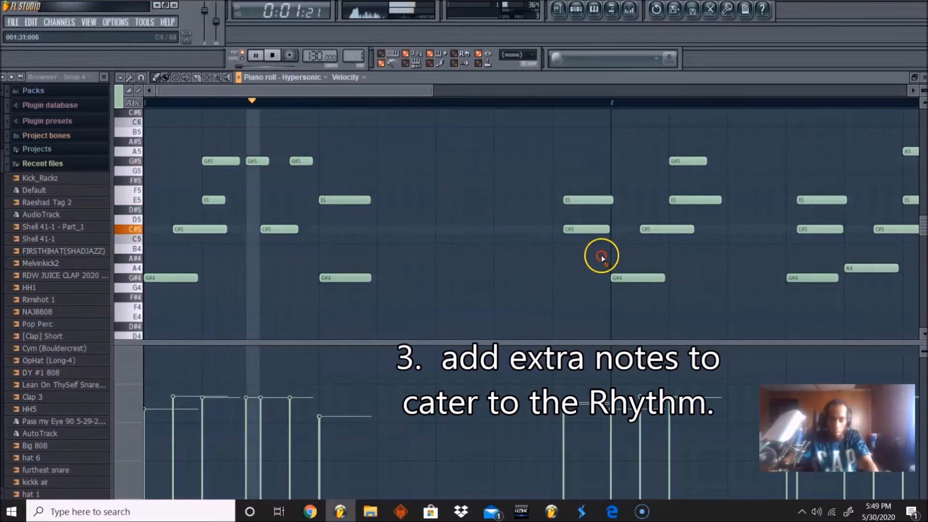
{"action": "right_click", "coordinate": [599, 229]}
{"action": "right_click", "coordinate": [598, 199]}
Play the pattern, select the first half of bar 1 and duplicate it into the second half
{"action": "key", "text": "space"}
{"action": "key", "text": "space"}
{"action": "right_click", "coordinate": [372, 104]}
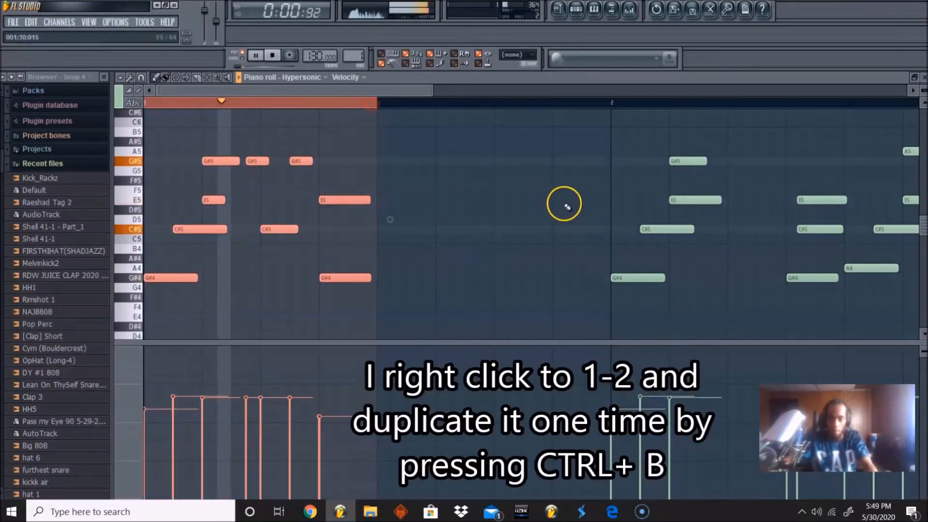
{"action": "key", "text": "ctrl+b"}
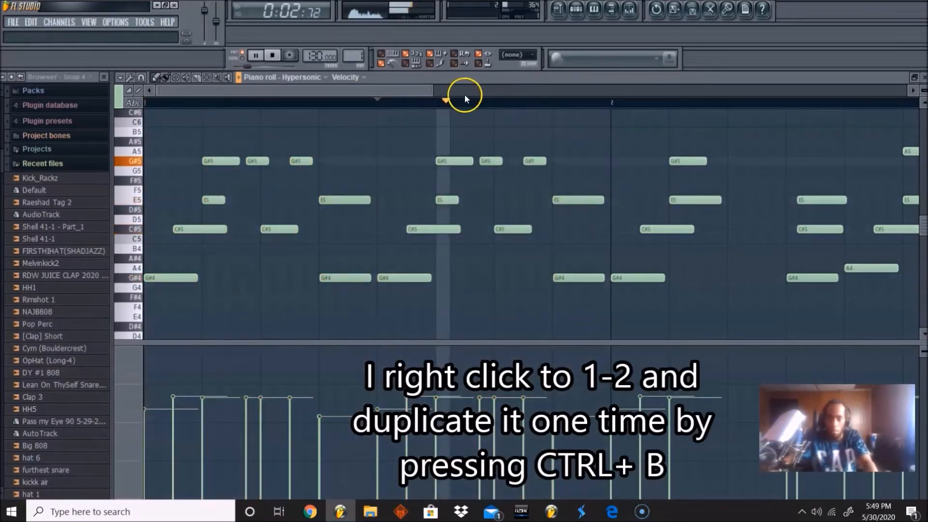
Raise bar 2's first note to A4, try an extra A5 after the opening chord, and undo that addition
{"action": "left_click_drag", "start_coordinate": [399, 92], "coordinate": [542, 103]}
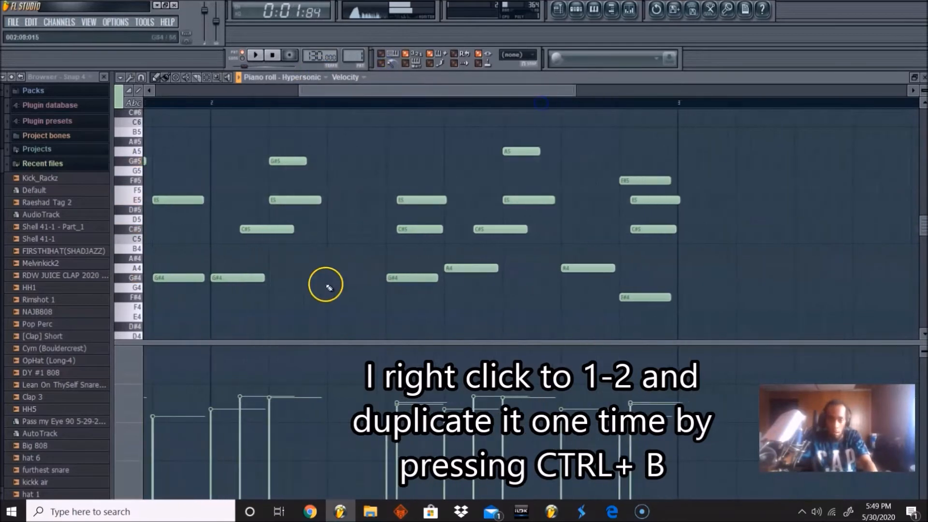
{"action": "key", "text": "space"}
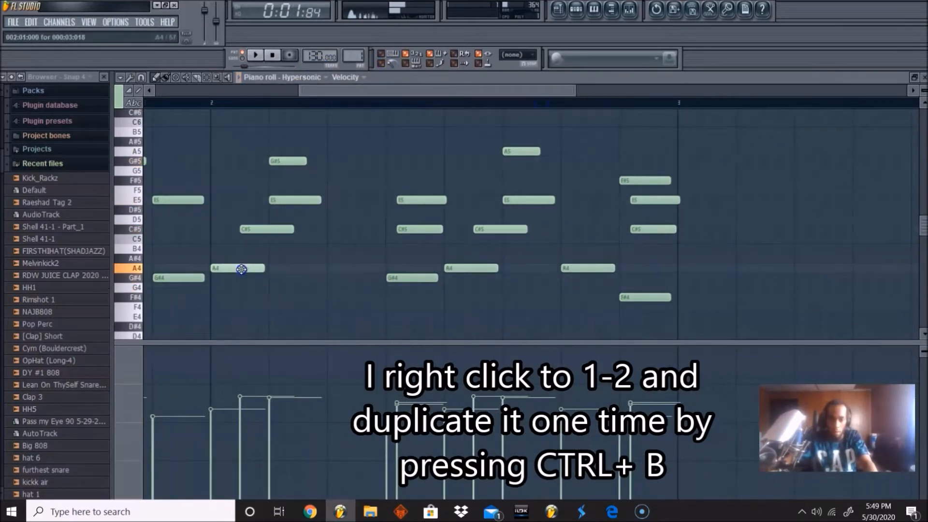
{"action": "key", "text": "space"}
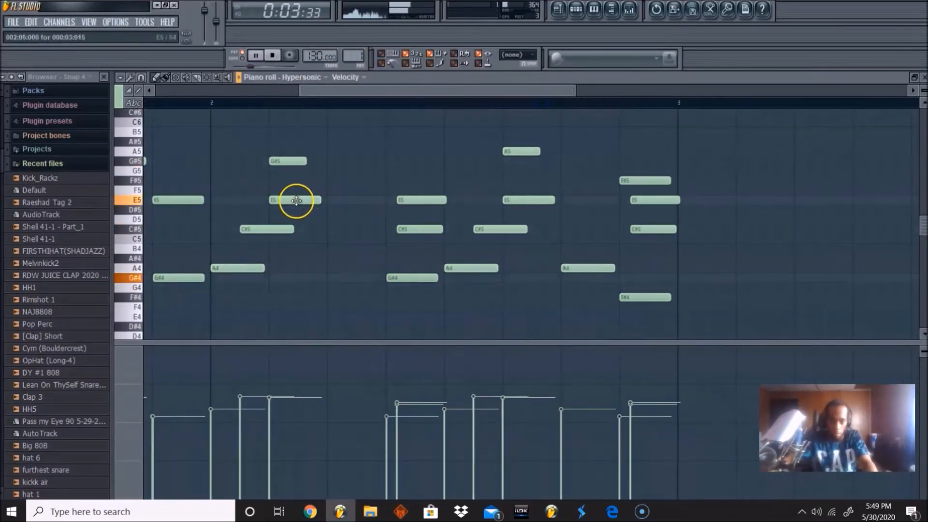
{"action": "key", "text": "space"}
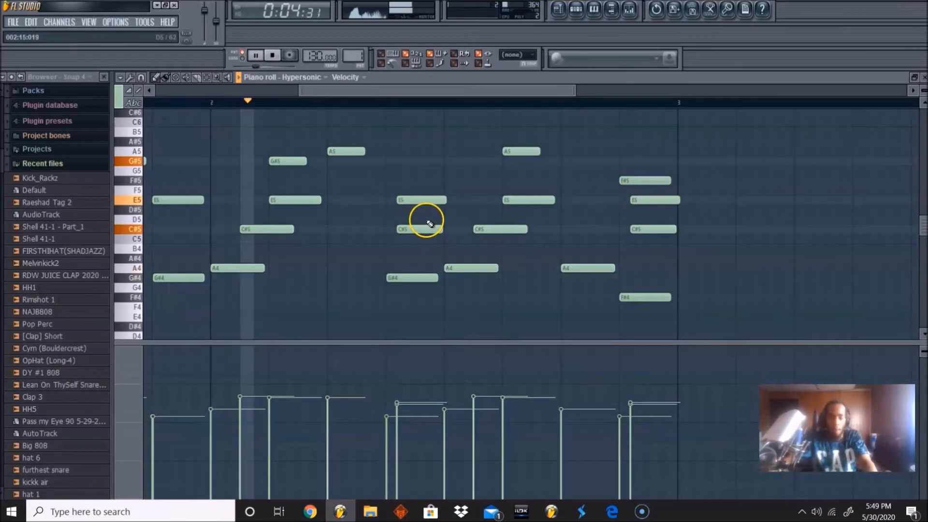
{"action": "key", "text": "space"}
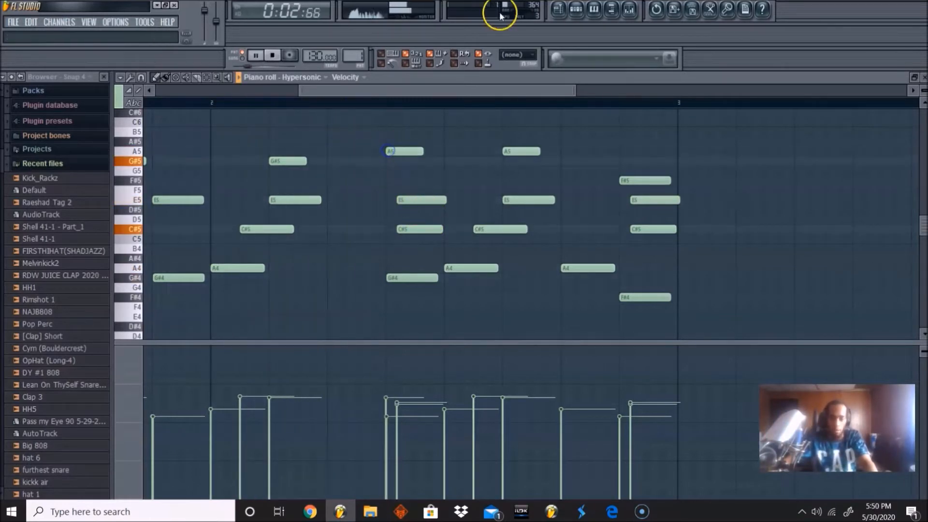
{"action": "left_click", "coordinate": [575, 10]}
{"action": "right_click", "coordinate": [277, 186]}
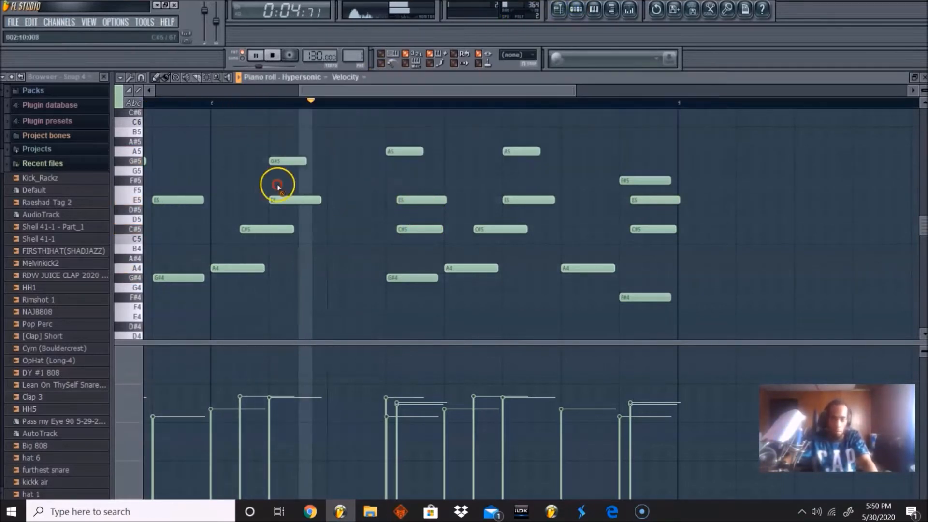
{"action": "key", "text": "space"}
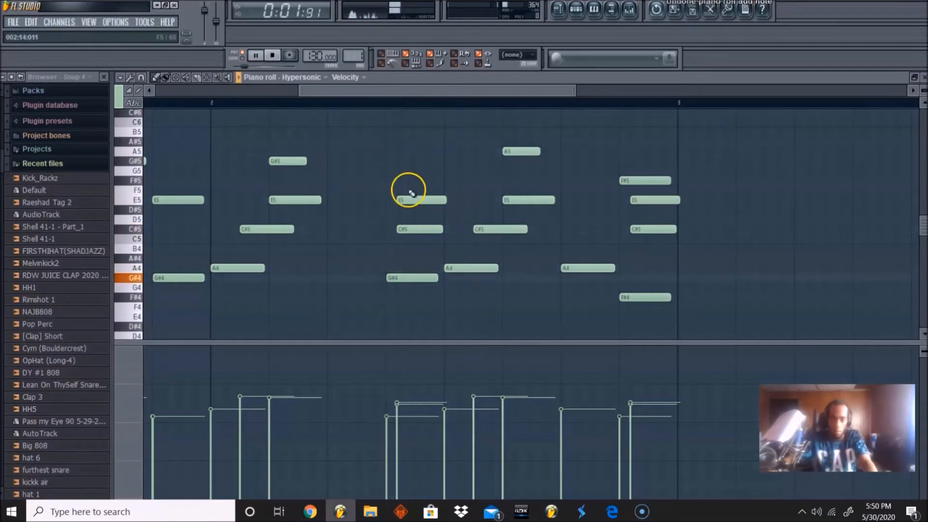
Raise the G#5 in bar 2's opening chord to A5 and play both bars
{"action": "right_click", "coordinate": [291, 156]}
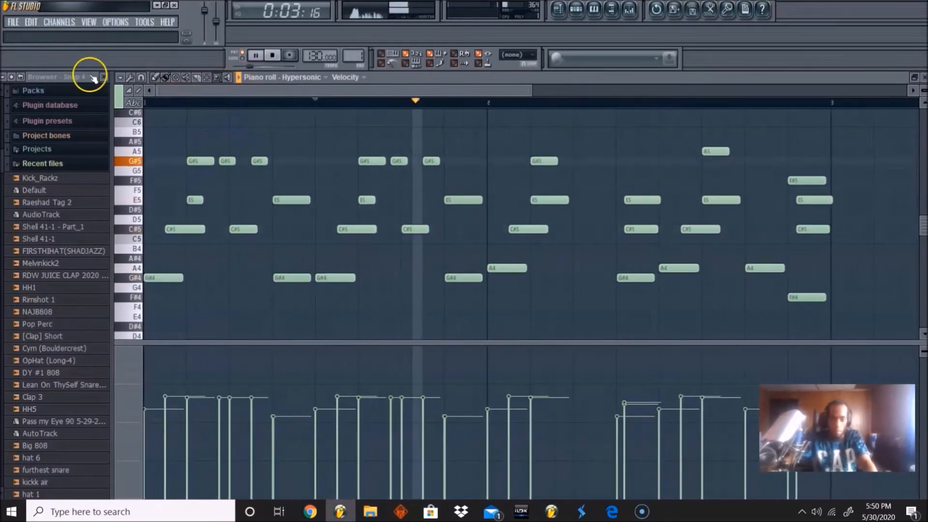
{"action": "left_click", "coordinate": [158, 76]}
{"action": "key", "text": "space"}
{"action": "key", "text": "space"}
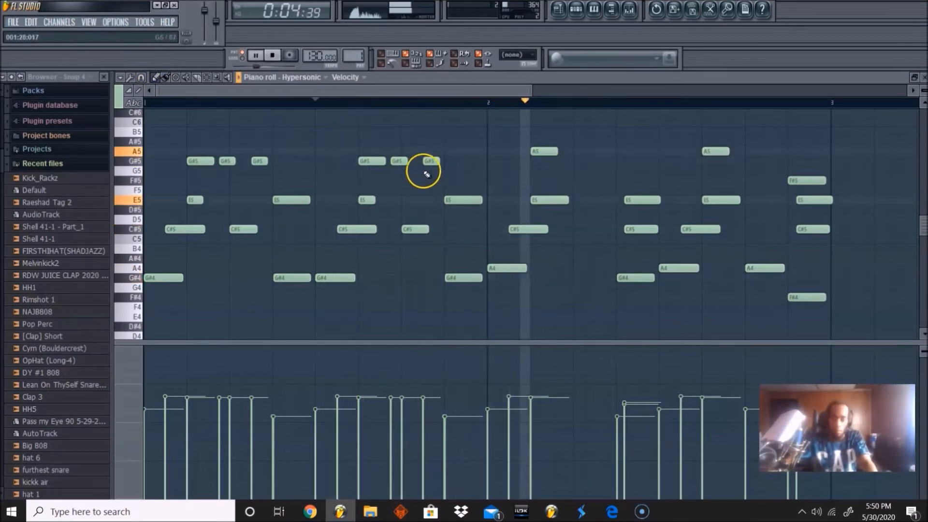
{"action": "key", "text": "space"}
{"action": "key", "text": "space"}
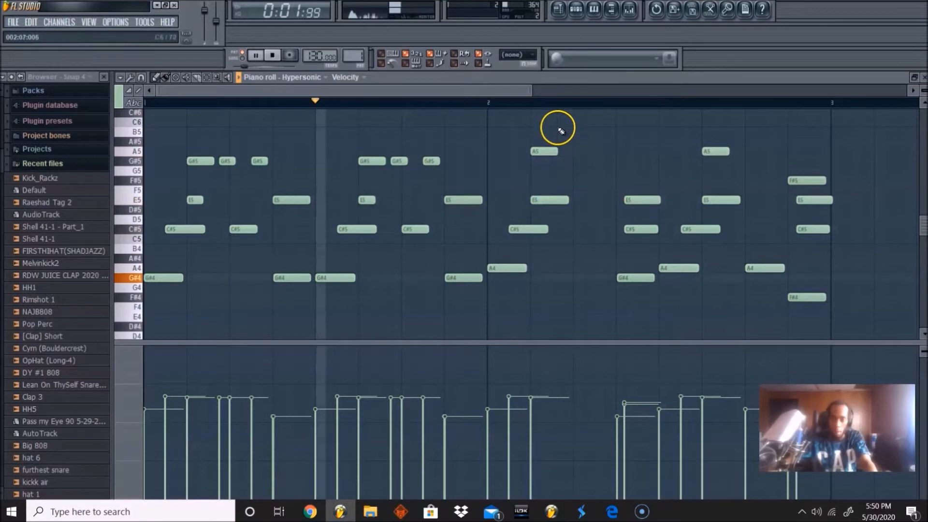
Delete all the old notes in bar 2
{"action": "right_click", "coordinate": [542, 151]}
{"action": "right_click", "coordinate": [545, 200]}
{"action": "right_click", "coordinate": [530, 230]}
{"action": "right_click", "coordinate": [507, 268]}
{"action": "right_click", "coordinate": [636, 278]}
{"action": "right_click", "coordinate": [667, 268]}
{"action": "right_click", "coordinate": [643, 200]}
{"action": "right_click", "coordinate": [641, 229]}
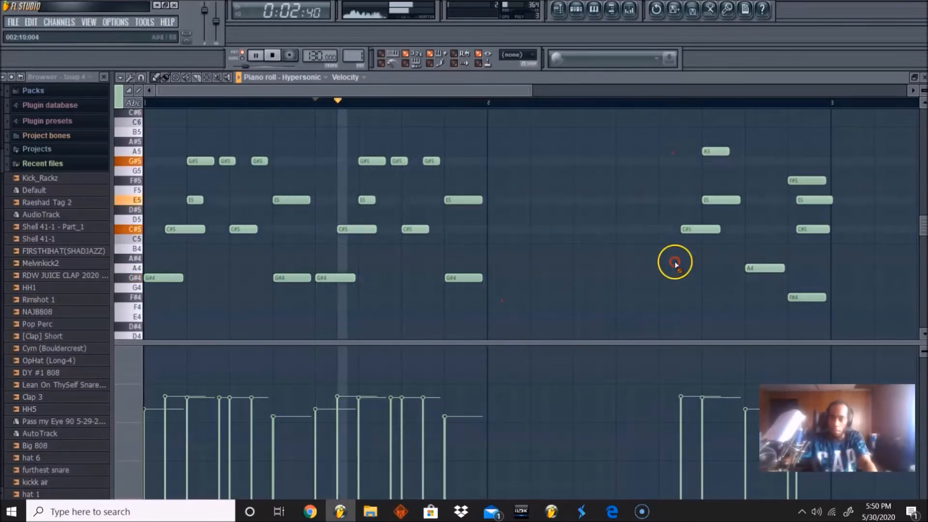
{"action": "right_click", "coordinate": [716, 152]}
{"action": "right_click", "coordinate": [765, 268]}
{"action": "scroll", "coordinate": [822, 266], "scroll_direction": "down", "scroll_amount": 1}
{"action": "right_click", "coordinate": [793, 166]}
{"action": "right_click", "coordinate": [811, 185]}
Select all the notes in bar 1 and duplicate them into bar 2
{"action": "key", "text": "space"}
{"action": "key", "text": "space"}
{"action": "left_click_drag", "start_coordinate": [487, 102], "coordinate": [35, 83]}
{"action": "key", "text": "ctrl+b"}
{"action": "key", "text": "space"}
Try raising the G#4 that closes the first half of bar 2 to A4 and play the result
{"action": "scroll", "coordinate": [566, 193], "scroll_direction": "up", "scroll_amount": 3}
{"action": "left_click", "coordinate": [531, 184]}
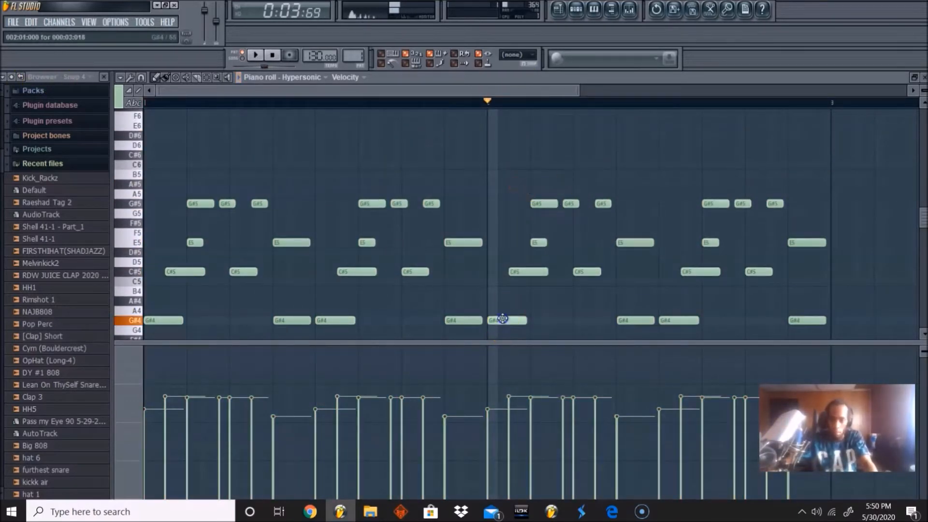
{"action": "left_click_drag", "start_coordinate": [636, 320], "coordinate": [637, 311]}
{"action": "left_click", "coordinate": [689, 327]}
{"action": "key", "text": "space"}
{"action": "key", "text": "space"}
{"action": "left_click", "coordinate": [395, 69]}
{"action": "left_click", "coordinate": [272, 55]}
{"action": "left_click", "coordinate": [273, 55]}
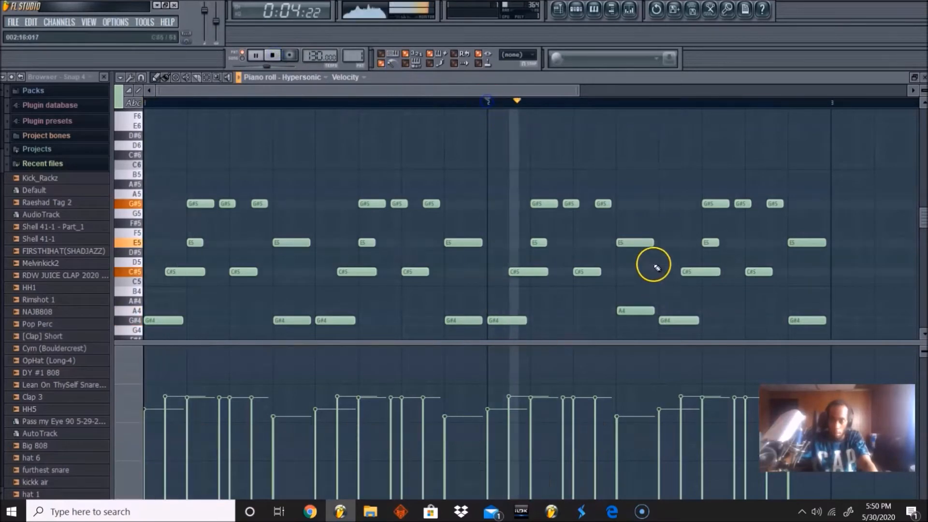
Return that note to G#4 and raise the two G#4 notes in the second half of bar 2 to A4
{"action": "left_click_drag", "start_coordinate": [648, 313], "coordinate": [674, 313]}
{"action": "left_click_drag", "start_coordinate": [524, 90], "coordinate": [628, 85]}
{"action": "left_click_drag", "start_coordinate": [602, 320], "coordinate": [601, 311]}
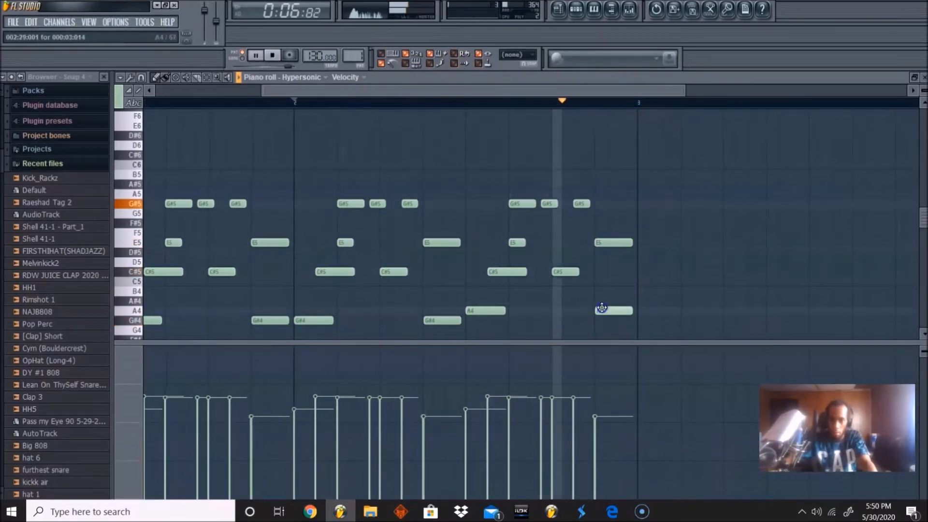
Select the notes of bar 2, duplicate them into bar 3 and play the longer pattern
{"action": "left_click_drag", "start_coordinate": [641, 105], "coordinate": [296, 114]}
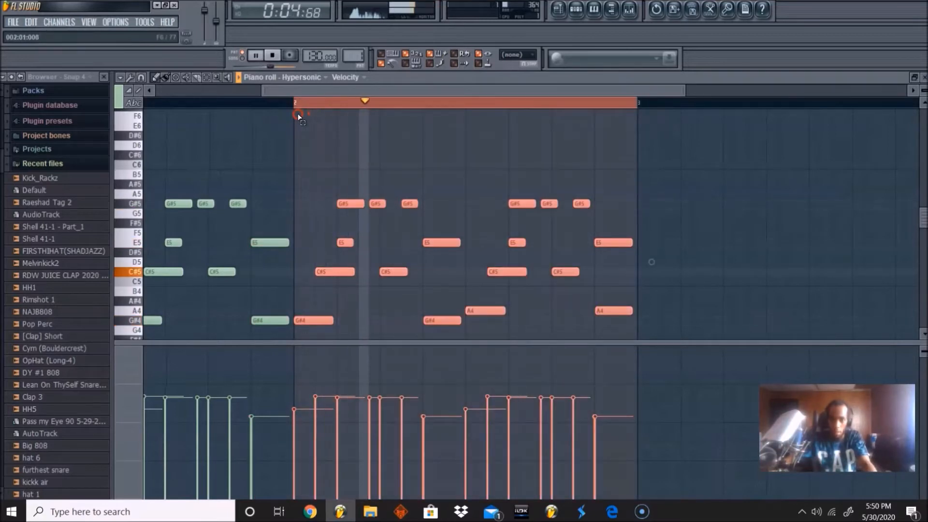
{"action": "key", "text": "ctrl+b"}
{"action": "left_click", "coordinate": [696, 115], "text": "ctrl"}
{"action": "key", "text": "space"}
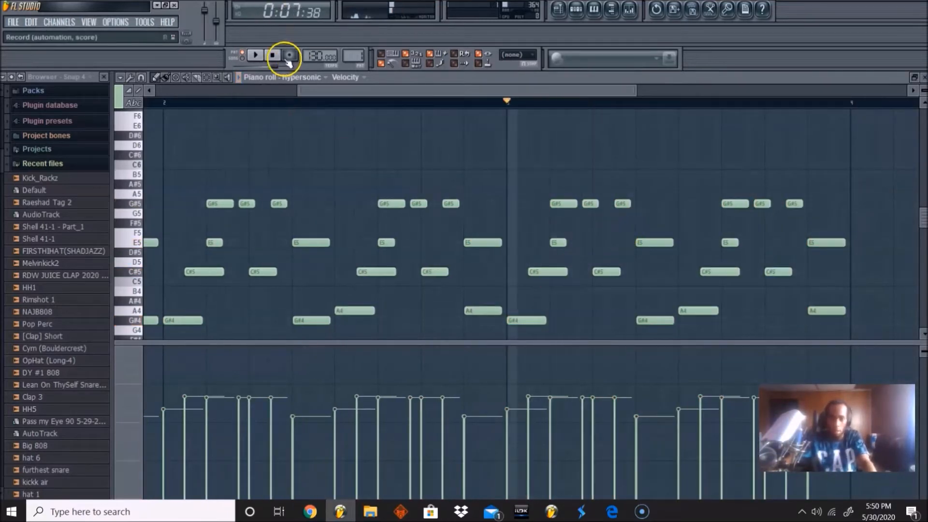
{"action": "scroll", "coordinate": [221, 82], "scroll_direction": "down", "scroll_amount": 3}
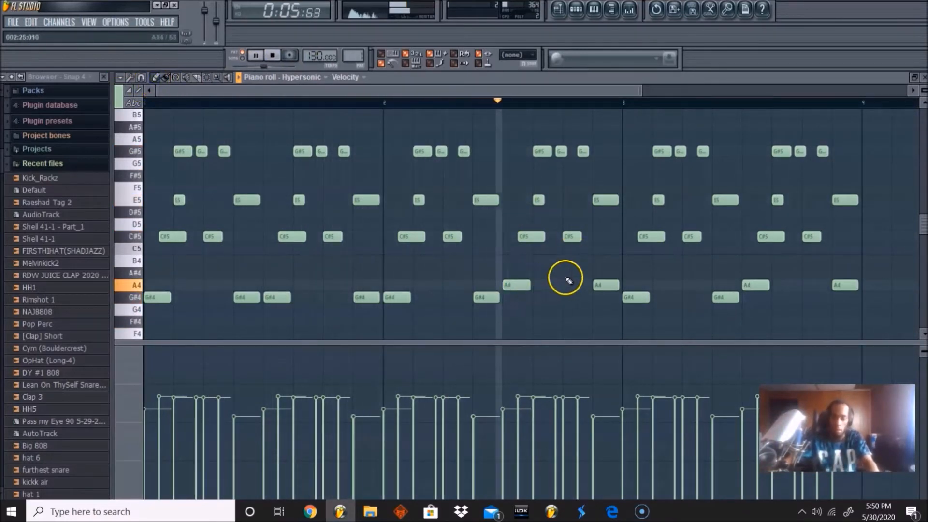
Delete all the duplicated notes in bar 3
{"action": "right_click", "coordinate": [637, 297]}
{"action": "right_click", "coordinate": [651, 236]}
{"action": "right_click", "coordinate": [659, 200]}
{"action": "right_click", "coordinate": [680, 152]}
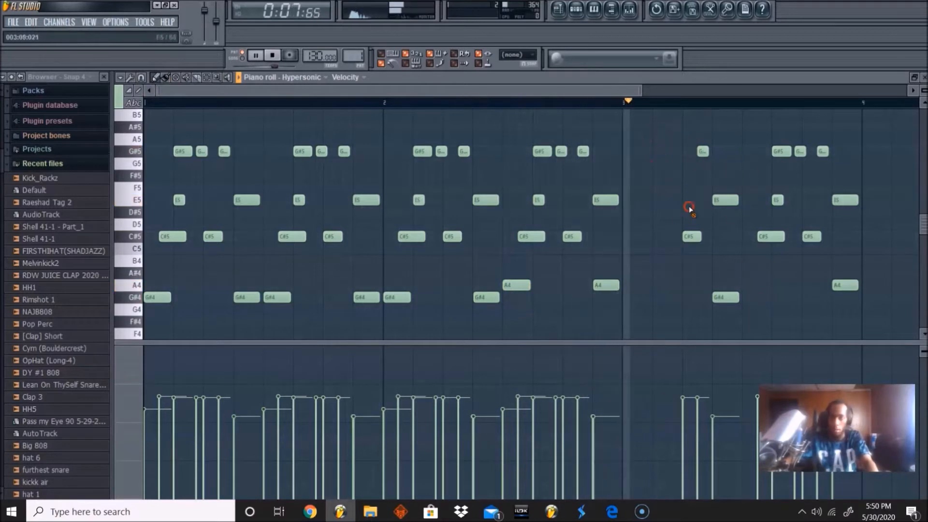
{"action": "right_click", "coordinate": [692, 236]}
{"action": "right_click", "coordinate": [703, 151]}
{"action": "right_click", "coordinate": [725, 200]}
{"action": "right_click", "coordinate": [725, 298]}
{"action": "right_click", "coordinate": [756, 286]}
{"action": "right_click", "coordinate": [771, 236]}
{"action": "right_click", "coordinate": [778, 199]}
{"action": "right_click", "coordinate": [782, 151]}
{"action": "right_click", "coordinate": [800, 152]}
{"action": "right_click", "coordinate": [823, 151]}
{"action": "right_click", "coordinate": [845, 200]}
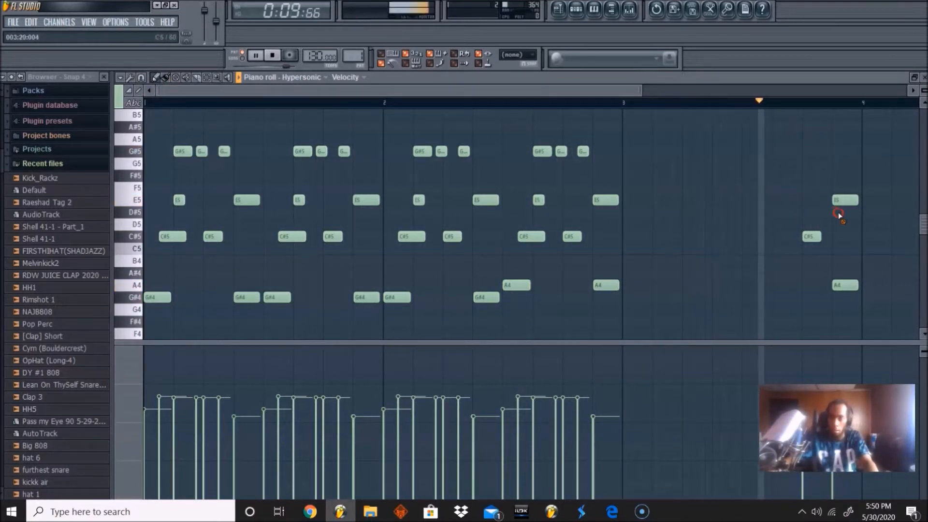
{"action": "right_click", "coordinate": [812, 236]}
{"action": "right_click", "coordinate": [846, 285]}
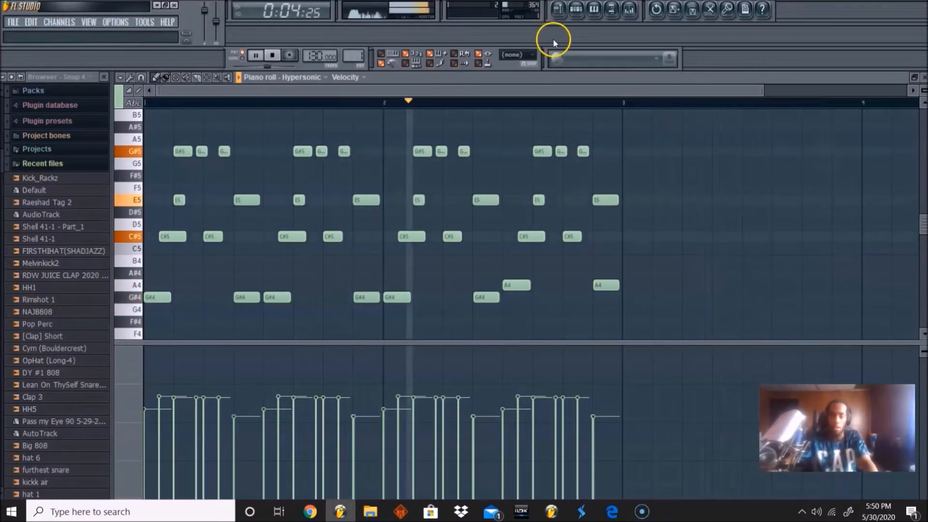
Raise the whole two-bar melody by one octave and play it
{"action": "key", "text": "space"}
{"action": "key", "text": "space"}
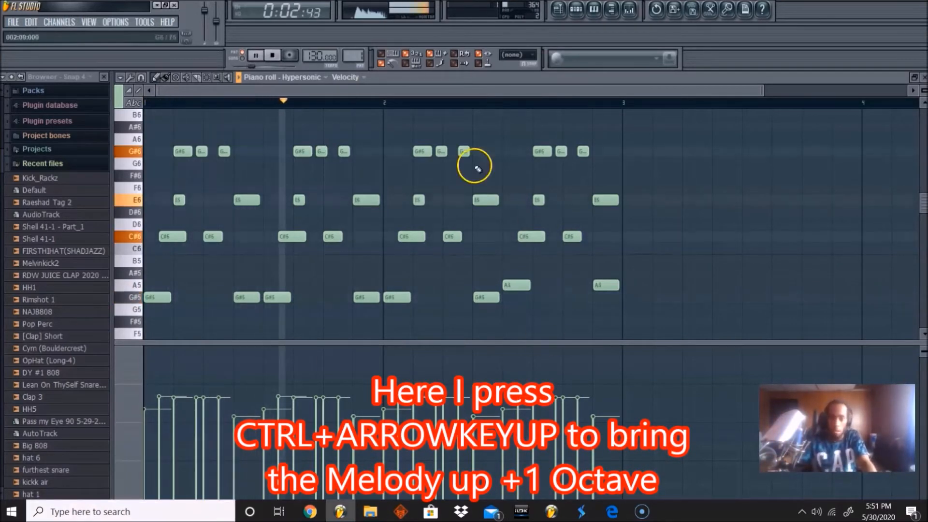
Open Hypersonic and adjust the Elegant Wavepad patch, raising Bell Echo and setting Low Wave to about 92%
{"action": "left_click", "coordinate": [468, 12]}
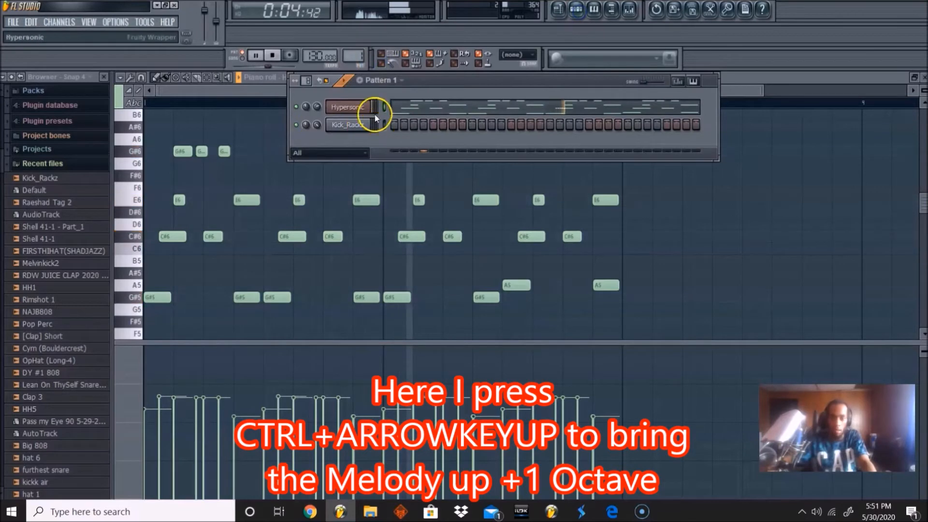
{"action": "left_click", "coordinate": [363, 106]}
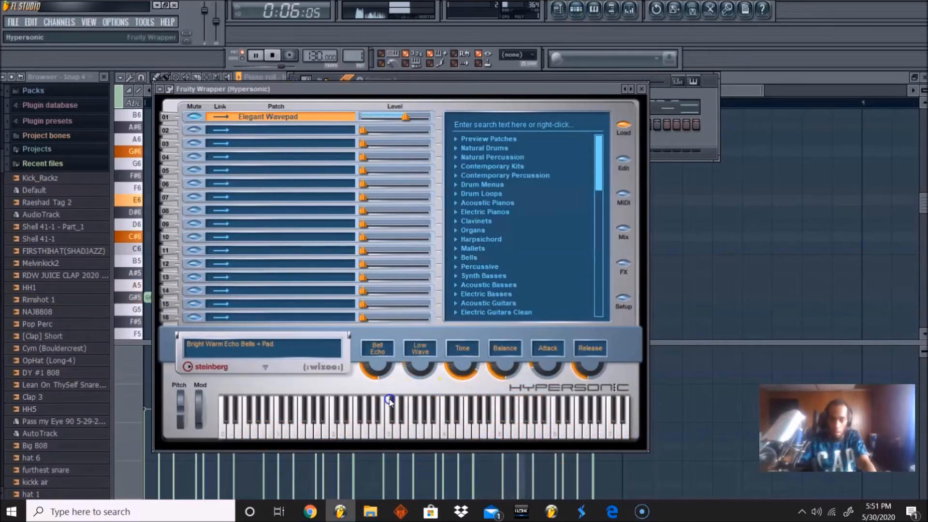
{"action": "left_click", "coordinate": [566, 374]}
{"action": "left_click", "coordinate": [584, 375]}
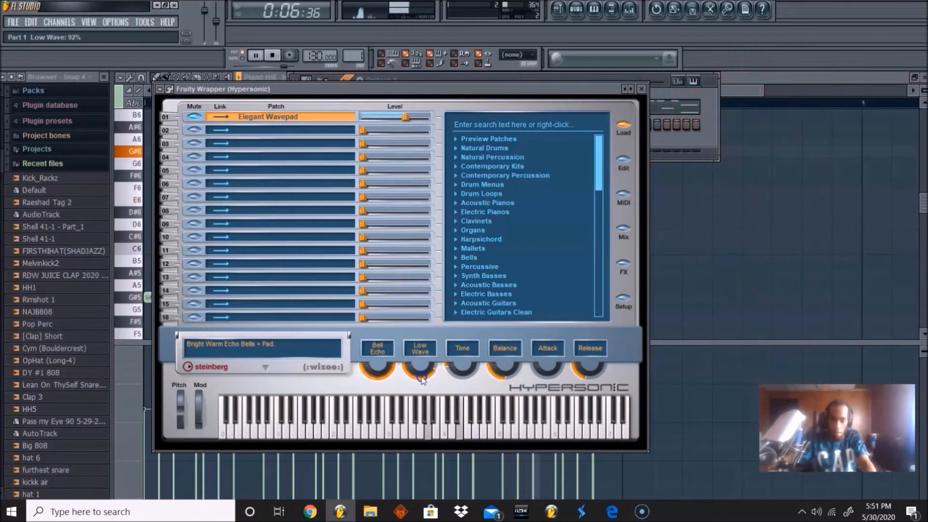
Return to the Hypersonic piano roll and duplicate the two-bar melody into bars 3 and 4
{"action": "right_click", "coordinate": [696, 288]}
{"action": "key", "text": "ctrl+b"}
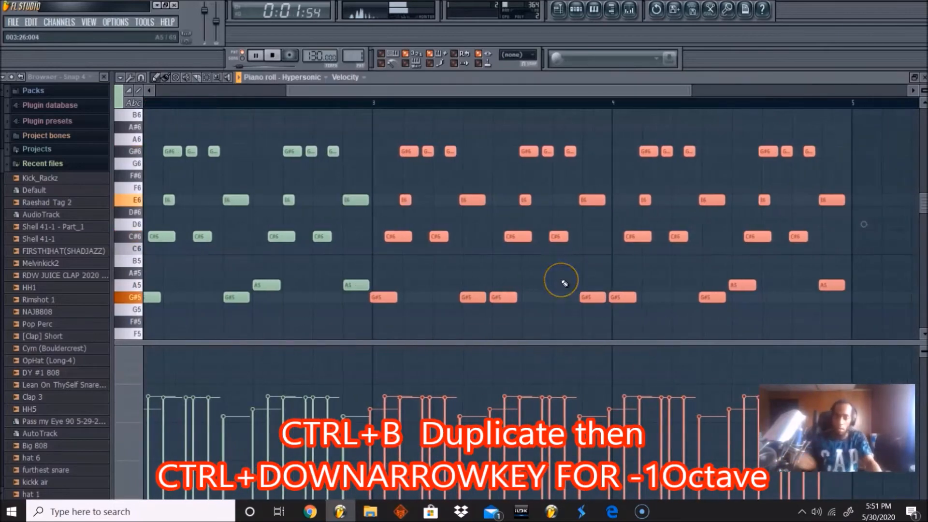
Lower the duplicated two-bar melody by one octave and shift it back to start at bar 1 beneath the original
{"action": "key", "text": "ctrl+Down"}
{"action": "key", "text": "shift+Left"}
{"action": "key", "text": "shift+Left"}
{"action": "key", "text": "shift+Left"}
{"action": "key", "text": "shift+Left"}
{"action": "key", "text": "shift+Left"}
{"action": "key", "text": "shift+Left"}
{"action": "key", "text": "shift+Left"}
{"action": "key", "text": "shift+Left"}
{"action": "key", "text": "shift+Left"}
{"action": "key", "text": "shift+Left"}
{"action": "key", "text": "shift+Left"}
{"action": "key", "text": "shift+Left"}
{"action": "key", "text": "shift+Left"}
{"action": "key", "text": "shift+Left"}
{"action": "key", "text": "shift+Left"}
{"action": "key", "text": "shift+Left"}
{"action": "key", "text": "shift+Left"}
{"action": "key", "text": "shift+Left"}
{"action": "key", "text": "shift+Left"}
{"action": "key", "text": "shift+Left"}
{"action": "key", "text": "shift+Left"}
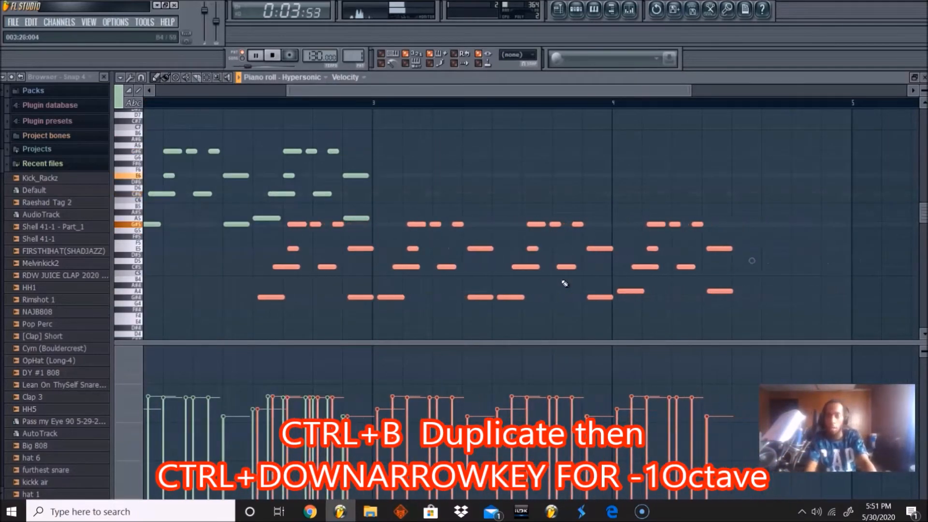
{"action": "key", "text": "shift+Left"}
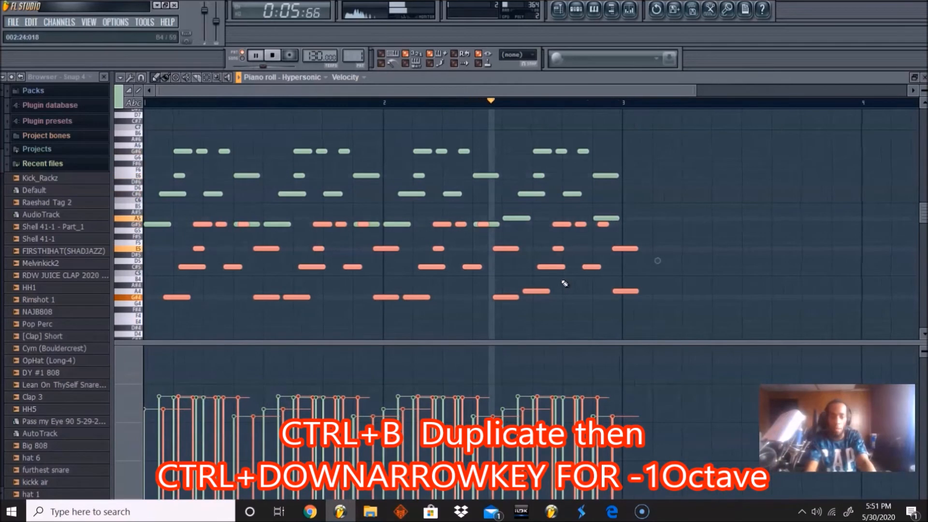
{"action": "key", "text": "shift+Left"}
{"action": "key", "text": "shift+Left"}
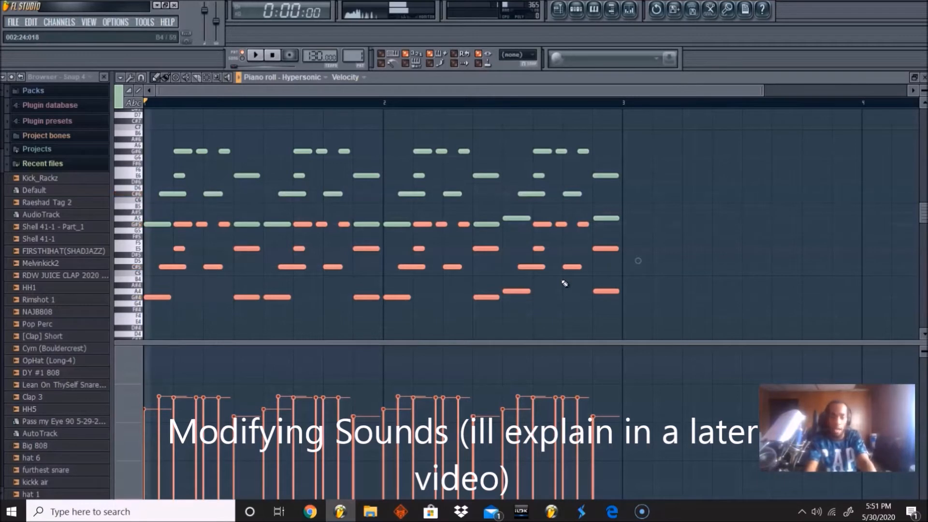
Try lowering the copied melody another octave and flipping its score, and restore its previous notes and octave
{"action": "key", "text": "ctrl+Down"}
{"action": "key", "text": "space"}
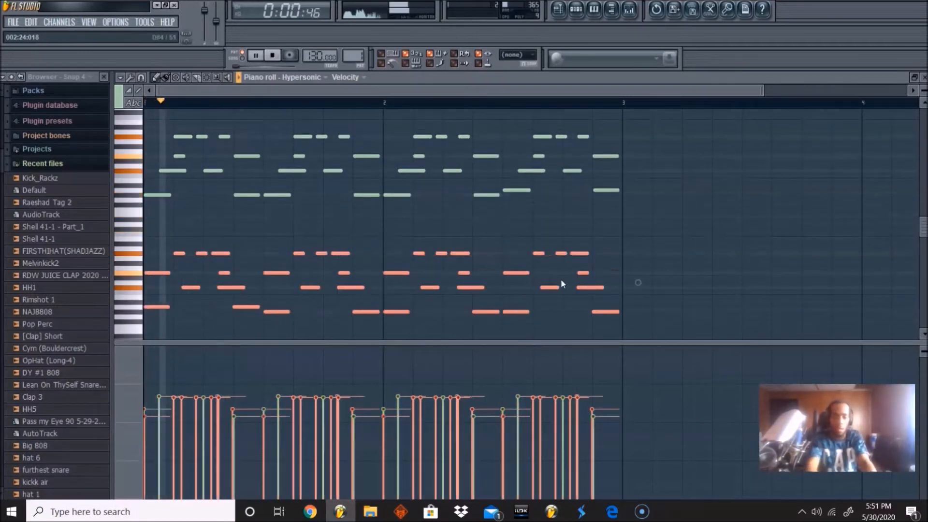
{"action": "key", "text": "Return"}
{"action": "key", "text": "shift+Right"}
{"action": "key", "text": "ctrl+alt+z"}
{"action": "key", "text": "ctrl+alt+z"}
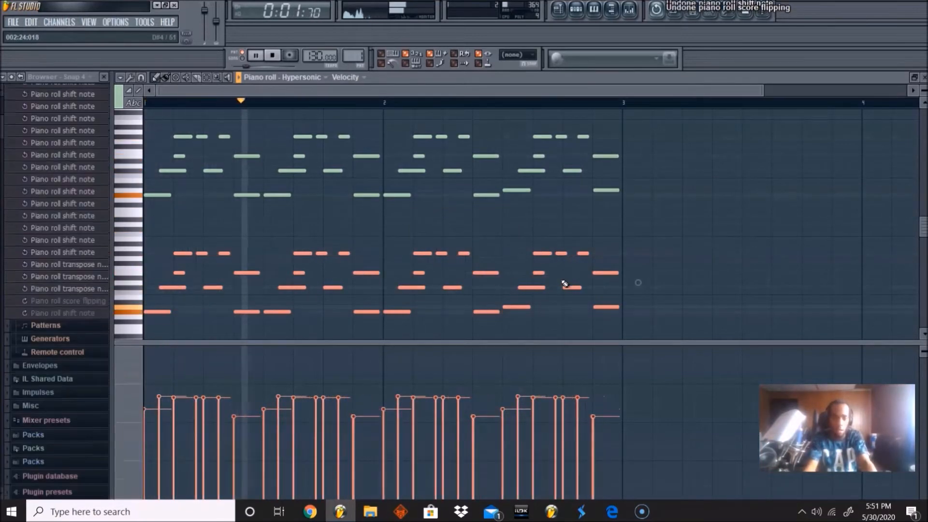
{"action": "key", "text": "ctrl+Up"}
Nudge the lower-octave copy one step later against the original for a counter rhythm, and play it
{"action": "key", "text": "space"}
{"action": "key", "text": "space"}
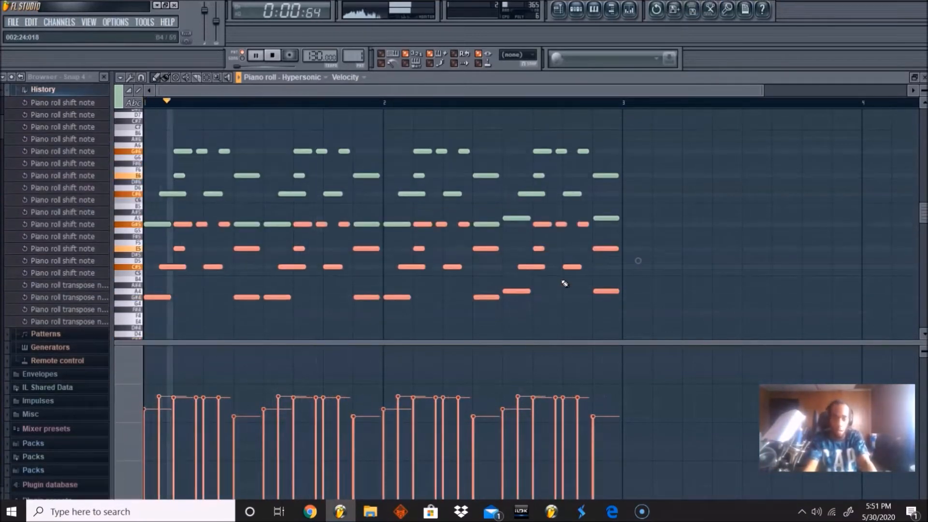
{"action": "key", "text": "space"}
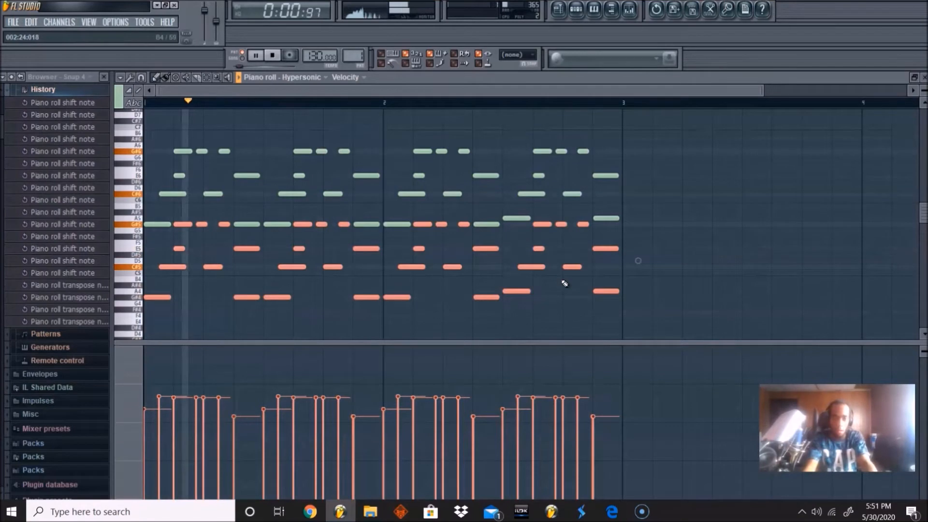
{"action": "key", "text": "shift+Right"}
{"action": "key", "text": "shift+Right"}
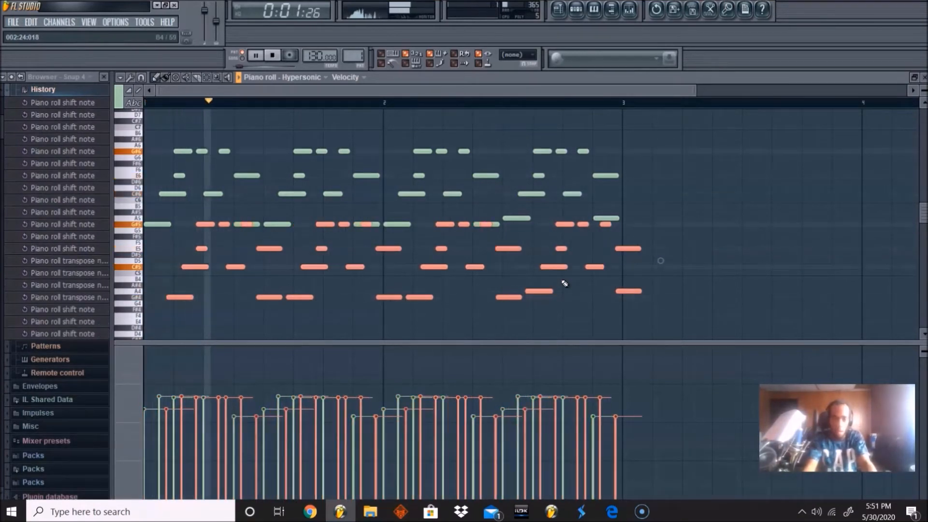
{"action": "key", "text": "shift+Left"}
{"action": "key", "text": "space"}
{"action": "key", "text": "space"}
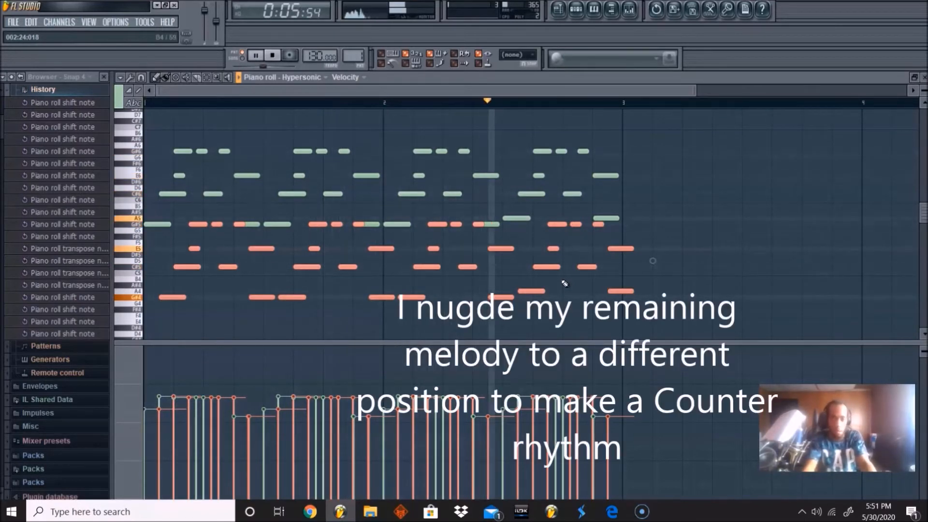
Try nudging the lower-octave copy further to the right, undo the extra shifts and deselect the notes
{"action": "key", "text": "shift+Right"}
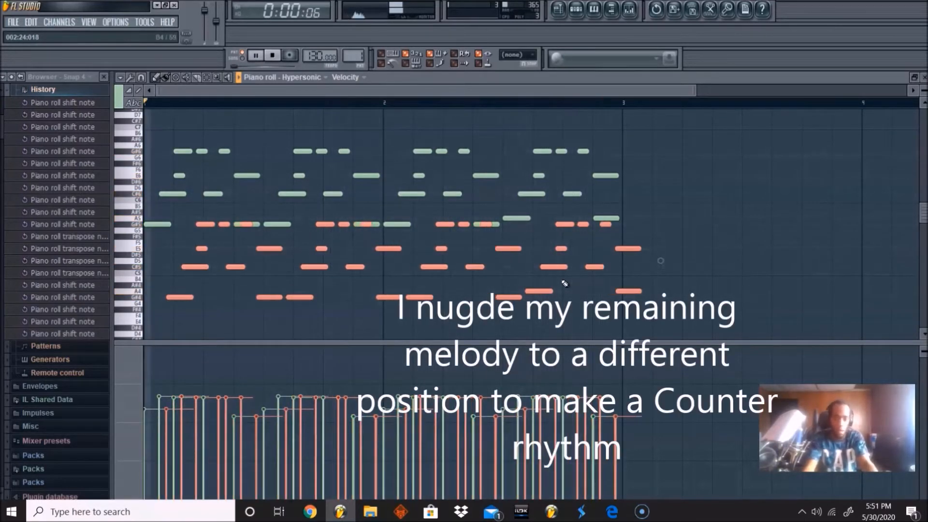
{"action": "key", "text": "shift+Right"}
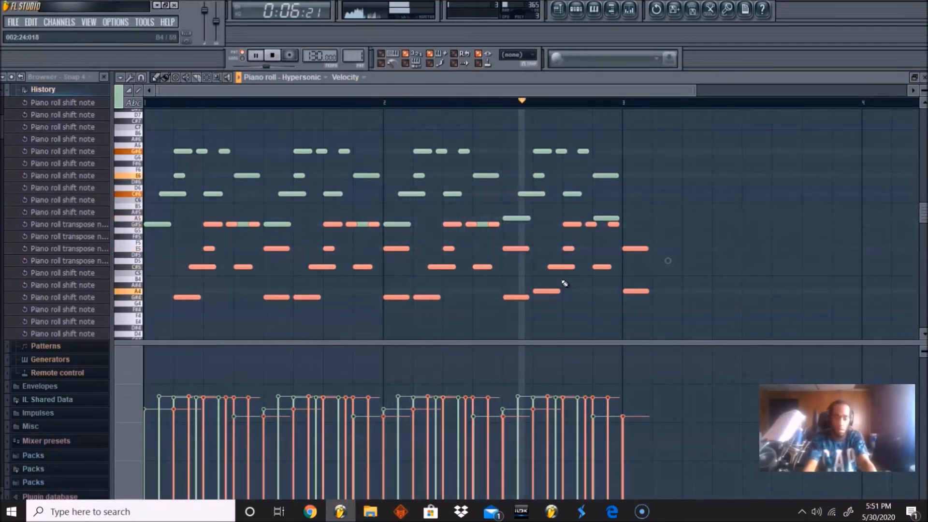
{"action": "key", "text": "ctrl+z"}
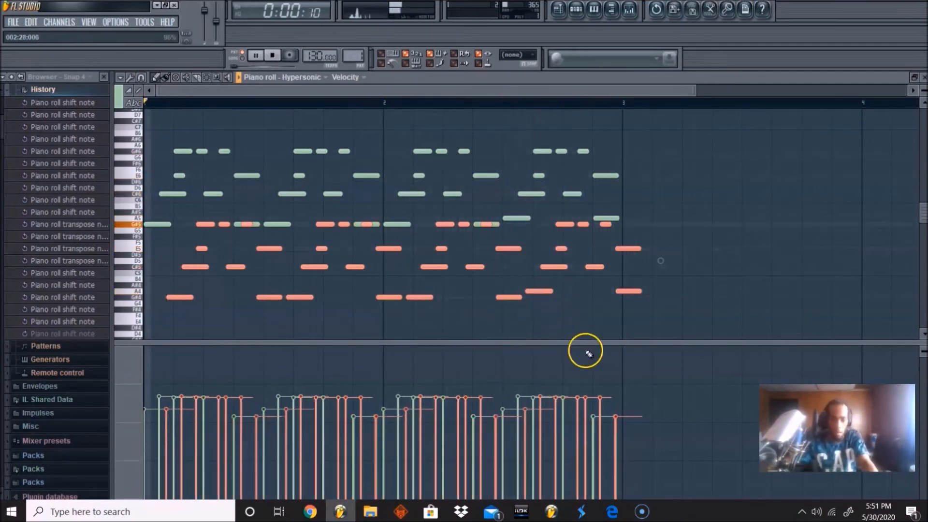
{"action": "key", "text": "space"}
{"action": "key", "text": "ctrl+z"}
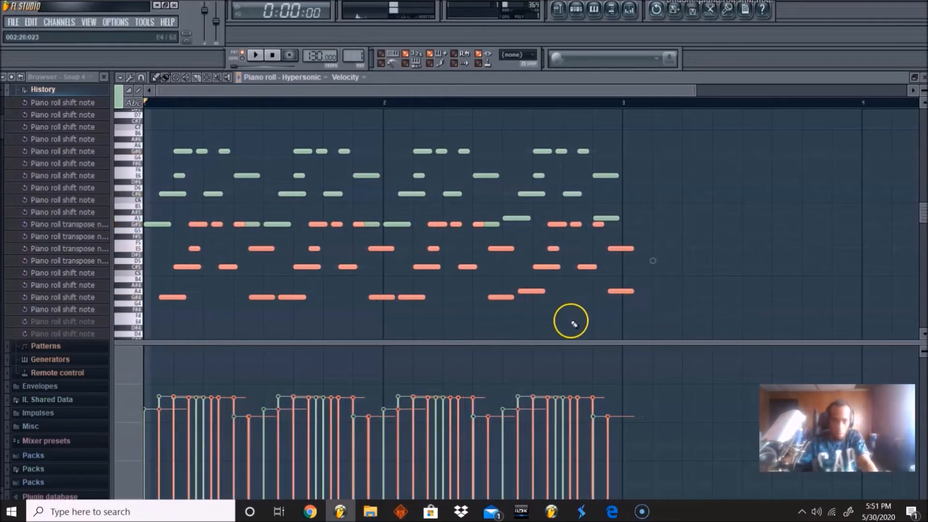
{"action": "left_click", "coordinate": [511, 232], "text": "ctrl"}
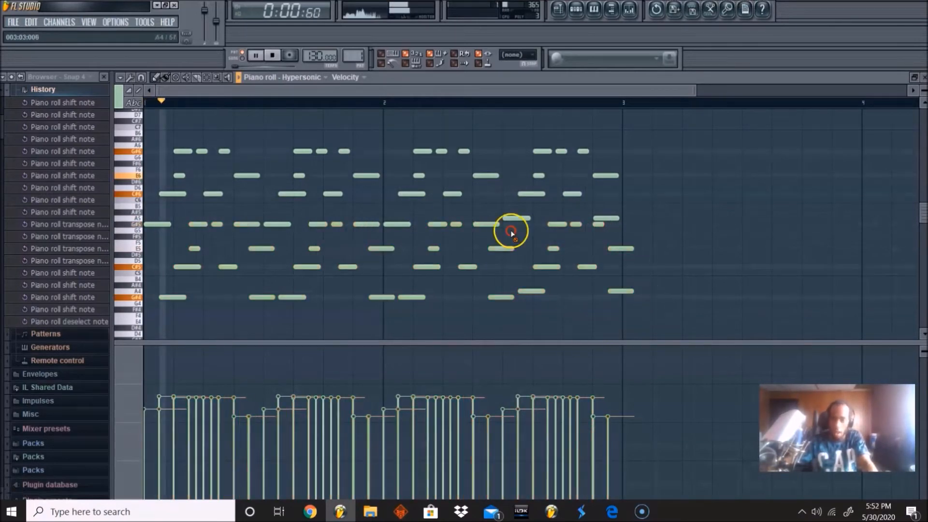
Fill the Kick_Rackz channel in the step sequencer with a hit every four steps and play the pattern
{"action": "left_click", "coordinate": [577, 10]}
{"action": "left_click", "coordinate": [394, 126]}
{"action": "right_click", "coordinate": [358, 129]}
{"action": "left_click", "coordinate": [409, 223]}
{"action": "right_click", "coordinate": [364, 126]}
{"action": "left_click", "coordinate": [345, 139]}
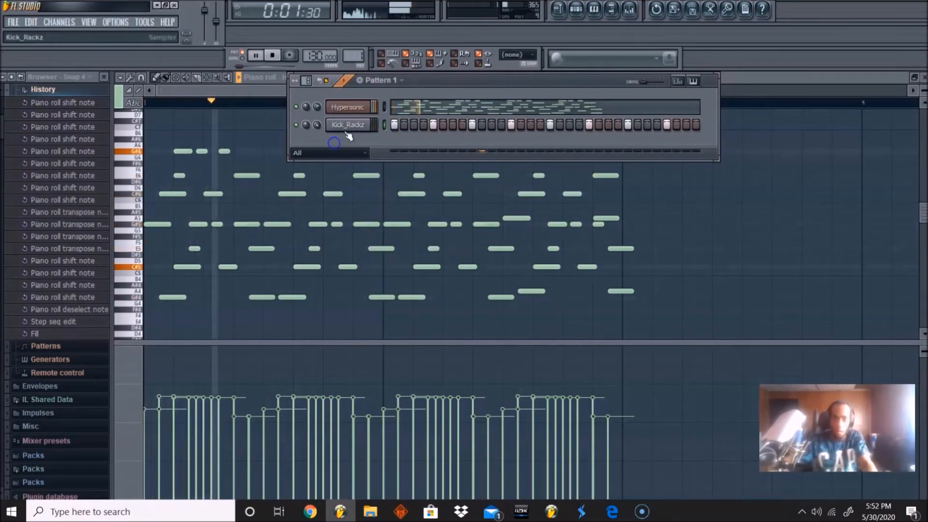
{"action": "left_click", "coordinate": [346, 126]}
{"action": "key", "text": "space"}
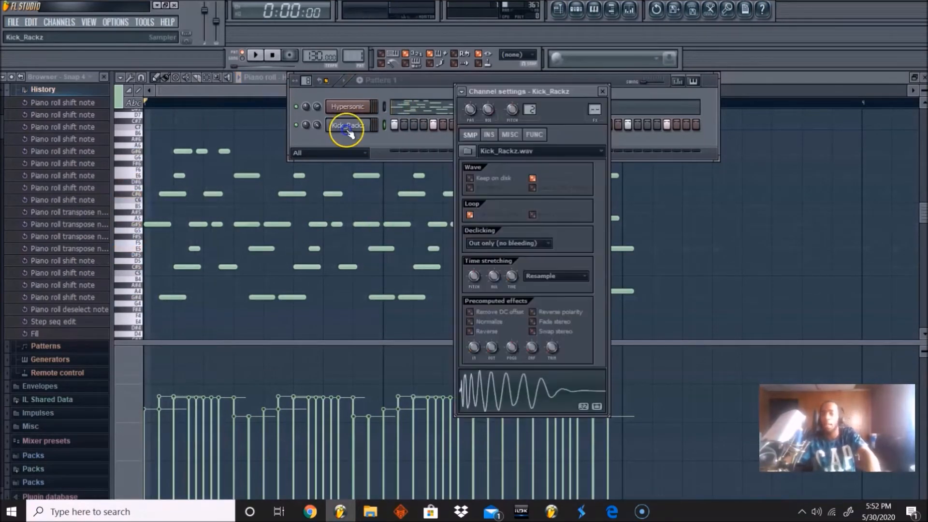
{"action": "right_click", "coordinate": [347, 126]}
{"action": "left_click", "coordinate": [416, 226]}
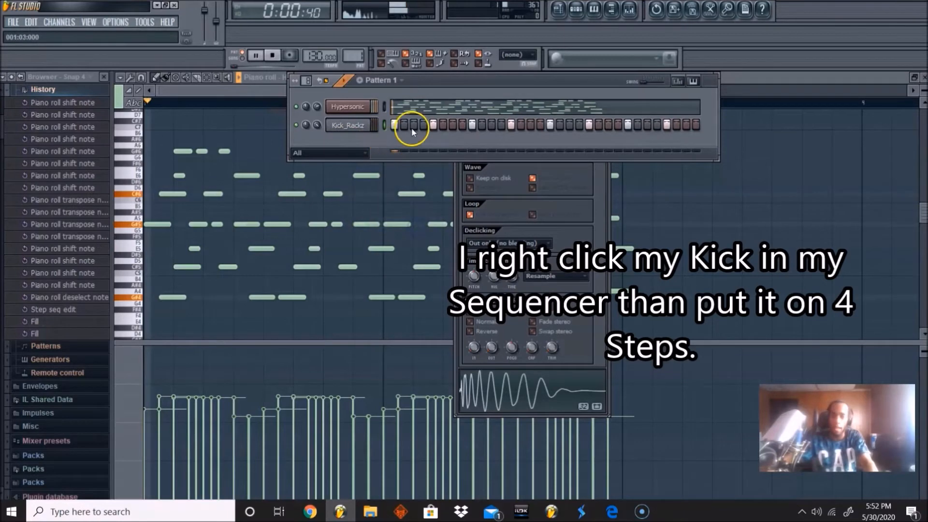
In the Hypersonic piano roll, shorten the final E5 and A4 notes so they end before bar 3
{"action": "left_click", "coordinate": [555, 114]}
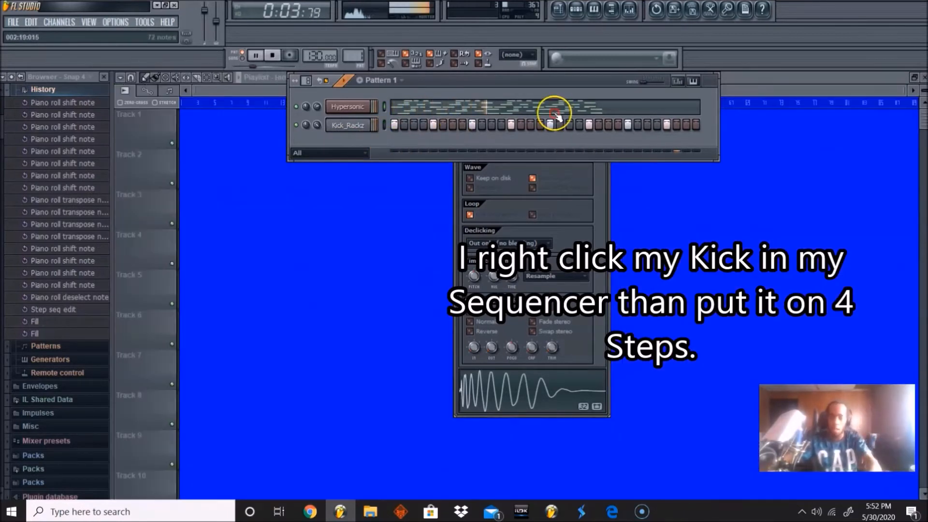
{"action": "left_click", "coordinate": [635, 113]}
{"action": "left_click", "coordinate": [219, 80]}
{"action": "left_click", "coordinate": [219, 92]}
{"action": "right_click", "coordinate": [165, 92]}
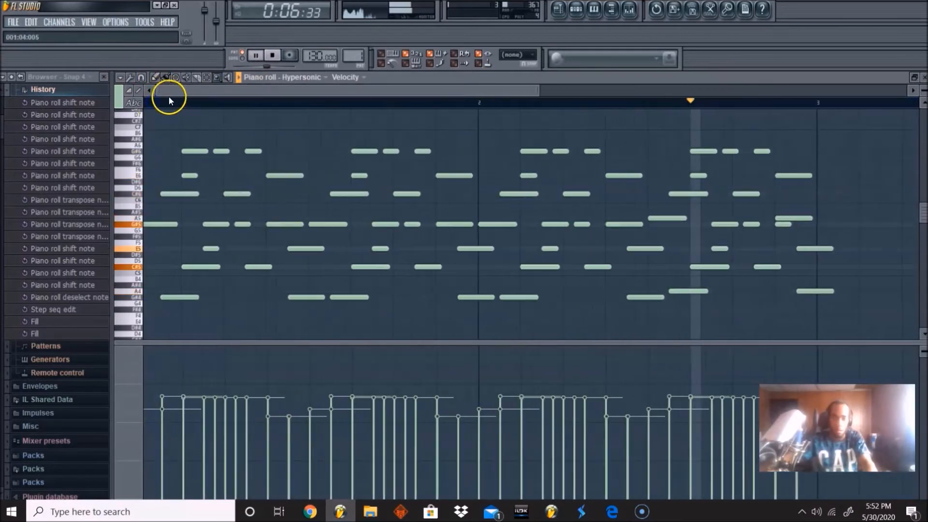
{"action": "left_click_drag", "start_coordinate": [832, 249], "coordinate": [812, 249]}
{"action": "left_click_drag", "start_coordinate": [833, 291], "coordinate": [814, 292]}
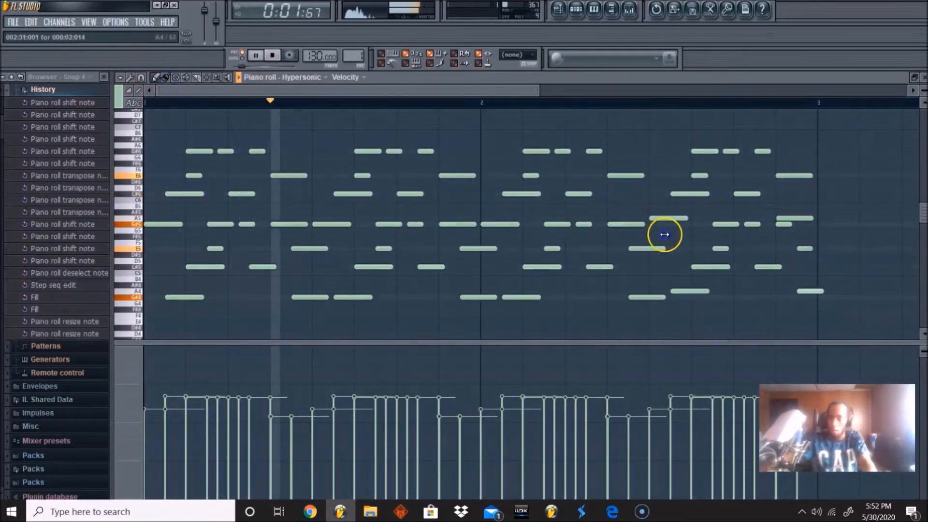
Clone the Hypersonic channel in the step sequencer and open the copy's plugin window
{"action": "left_click", "coordinate": [575, 12]}
{"action": "left_click", "coordinate": [344, 124]}
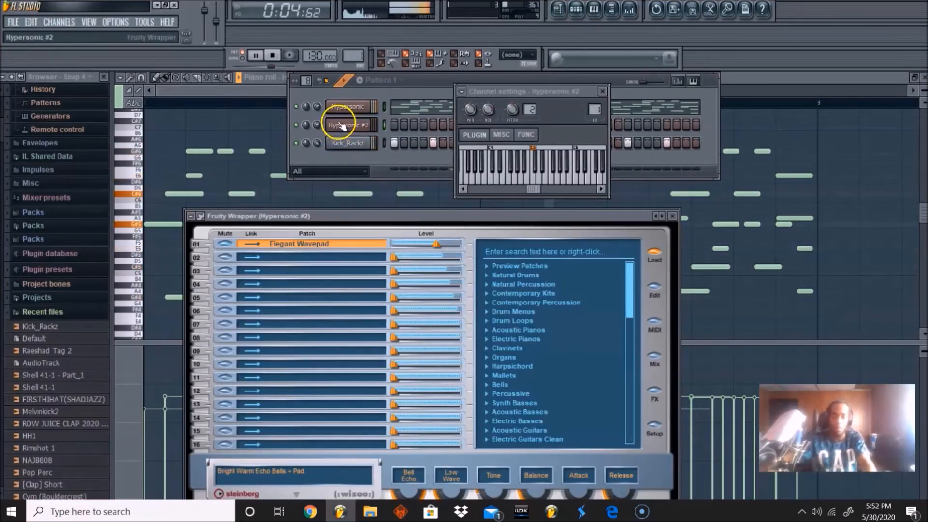
{"action": "left_click", "coordinate": [341, 126]}
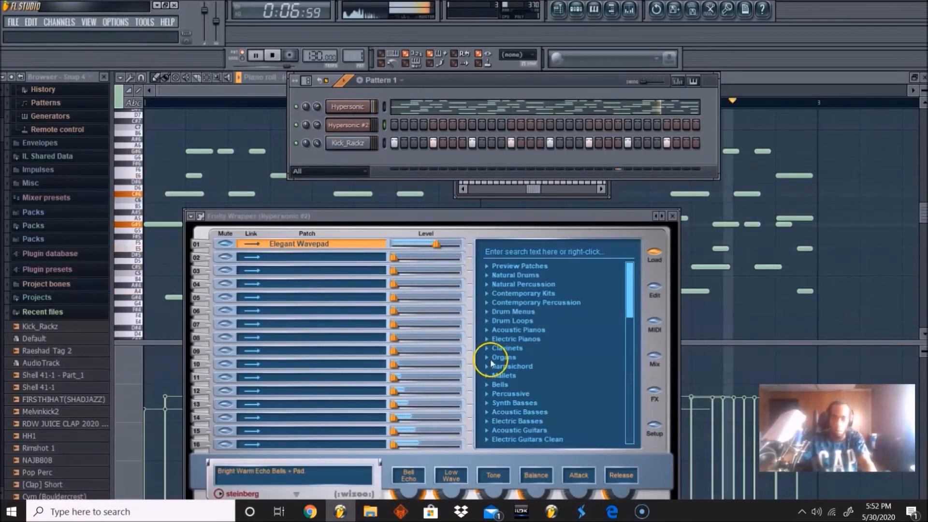
Load the Cascading patch from Synth FX into Hypersonic #2, try it over the beat and stop playback
{"action": "scroll", "coordinate": [516, 369], "scroll_direction": "down", "scroll_amount": 8}
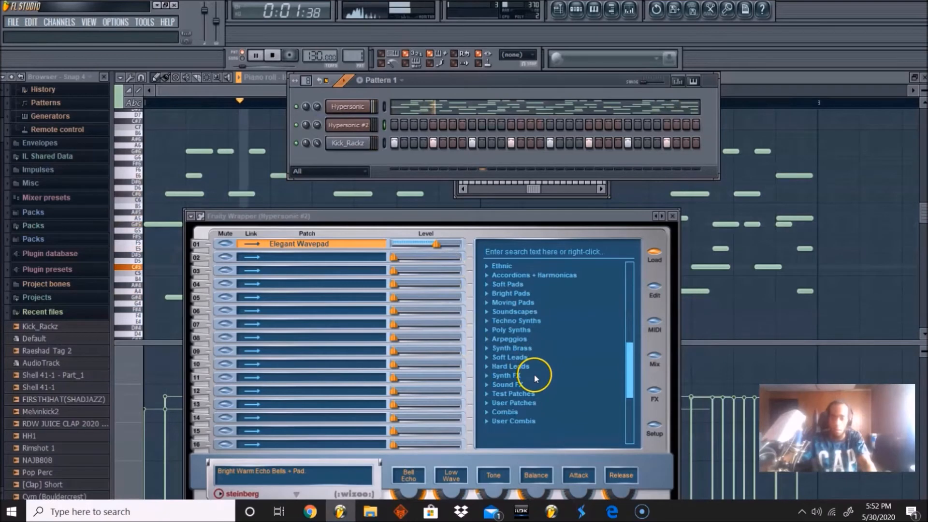
{"action": "left_click", "coordinate": [521, 375]}
{"action": "key", "text": "Down"}
{"action": "key", "text": "Down"}
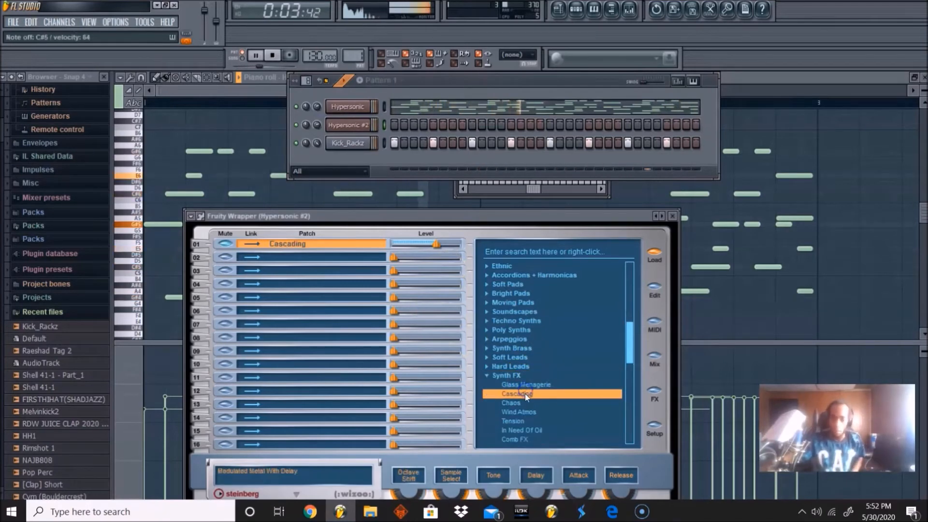
{"action": "left_click", "coordinate": [273, 54]}
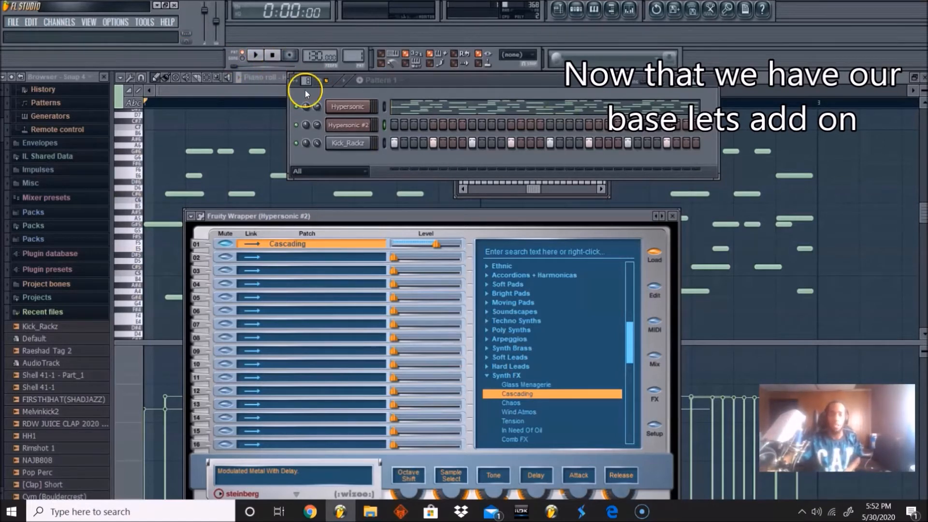
Load the Dance Stabs patch from Techno Synths into Hypersonic #2
{"action": "scroll", "coordinate": [537, 358], "scroll_direction": "up", "scroll_amount": 3}
{"action": "scroll", "coordinate": [530, 351], "scroll_direction": "down", "scroll_amount": 4}
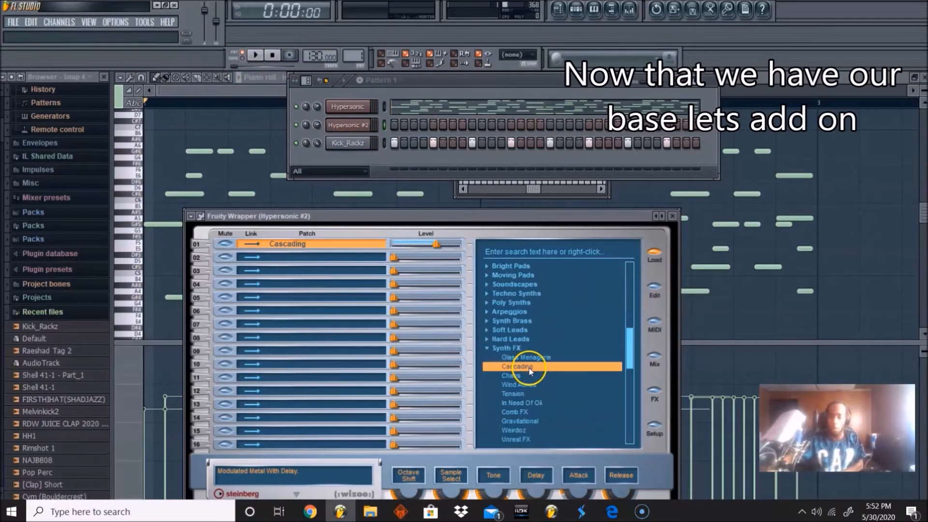
{"action": "left_click", "coordinate": [516, 293]}
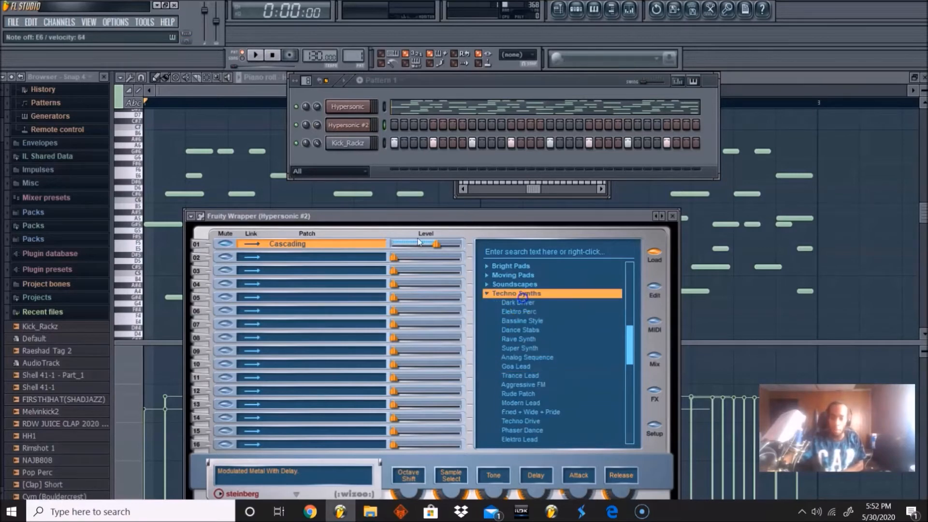
{"action": "left_click", "coordinate": [531, 330]}
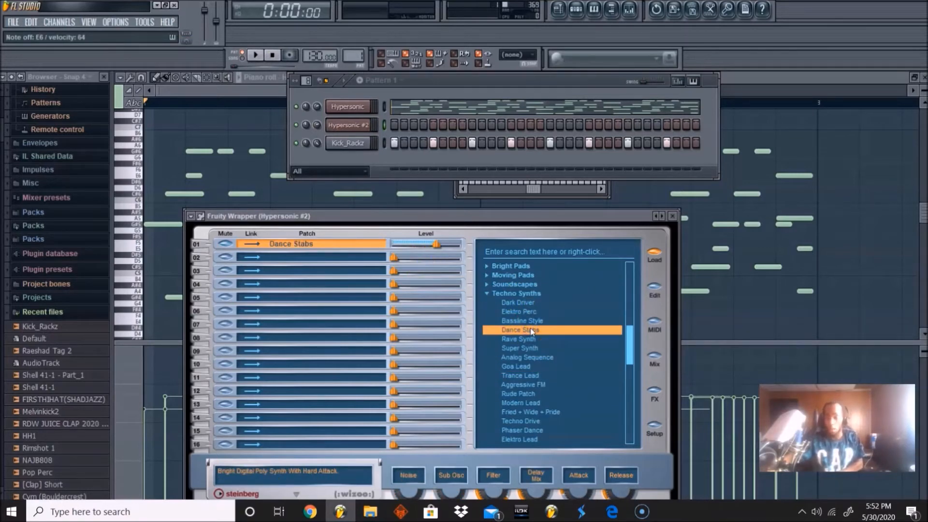
{"action": "left_click", "coordinate": [421, 270]}
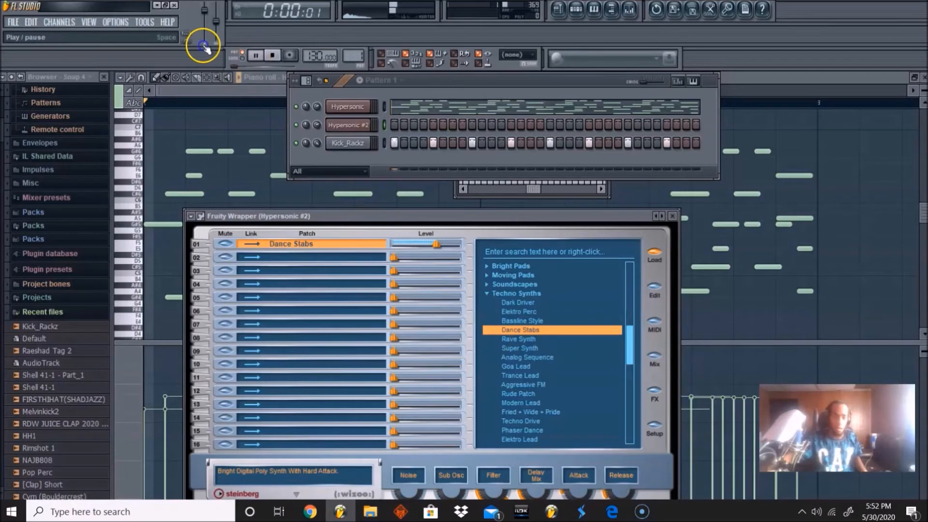
Rehearse over the playing pattern and record the notes C#4, C#4, F#3 and G#3 with Hypersonic #2
{"action": "left_click", "coordinate": [256, 56]}
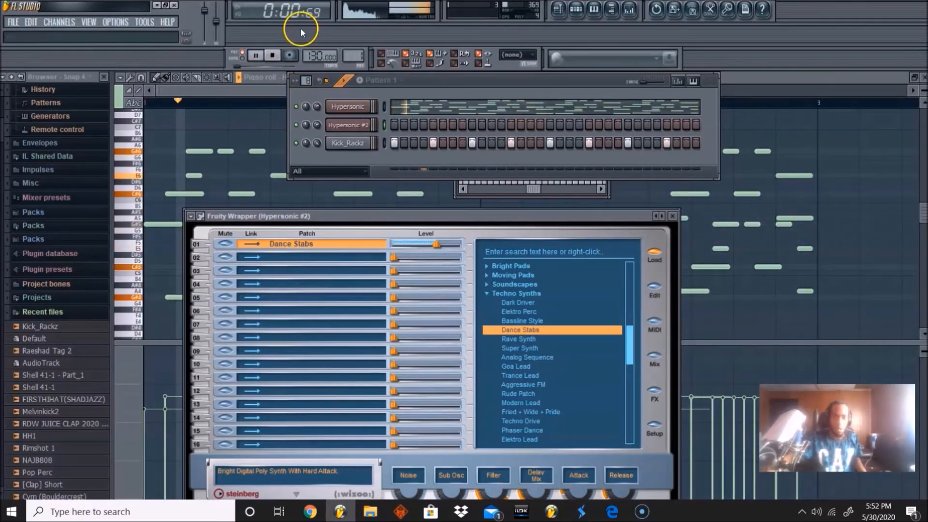
{"action": "left_click", "coordinate": [274, 55]}
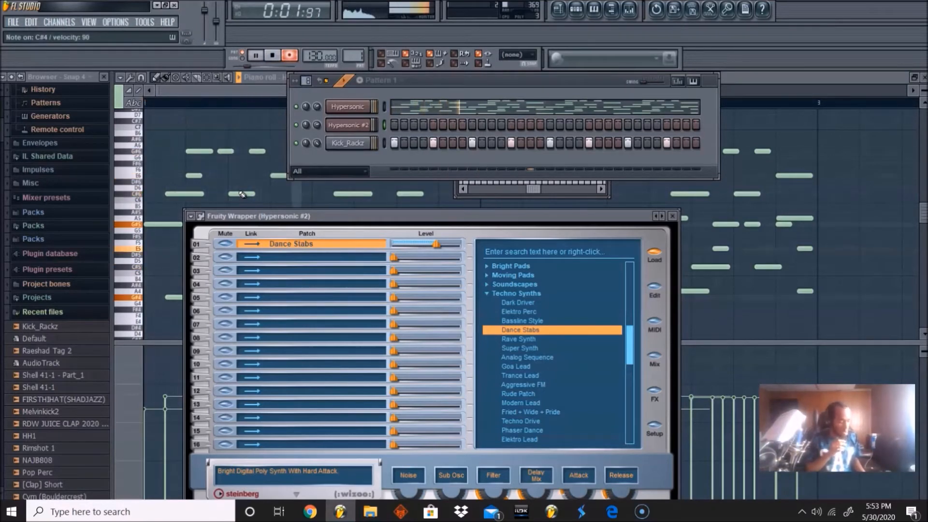
{"action": "key", "text": "space"}
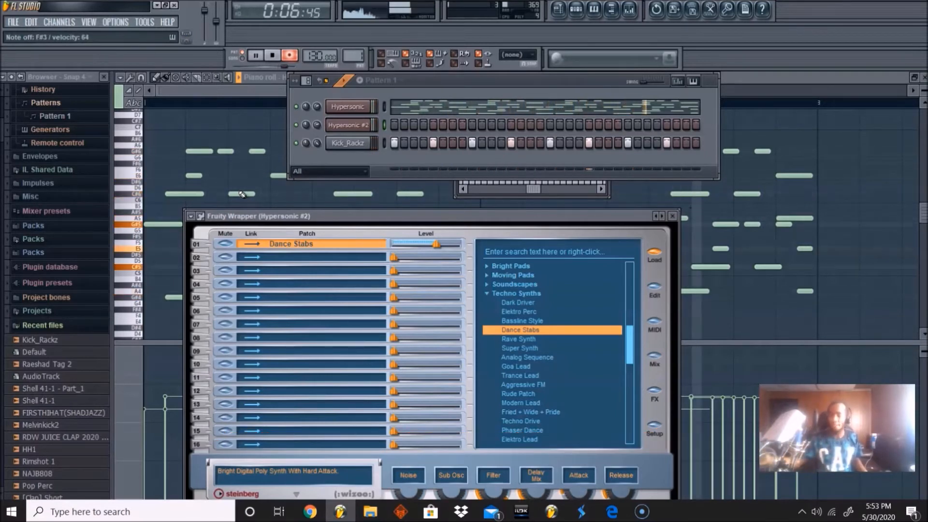
{"action": "key", "text": "space"}
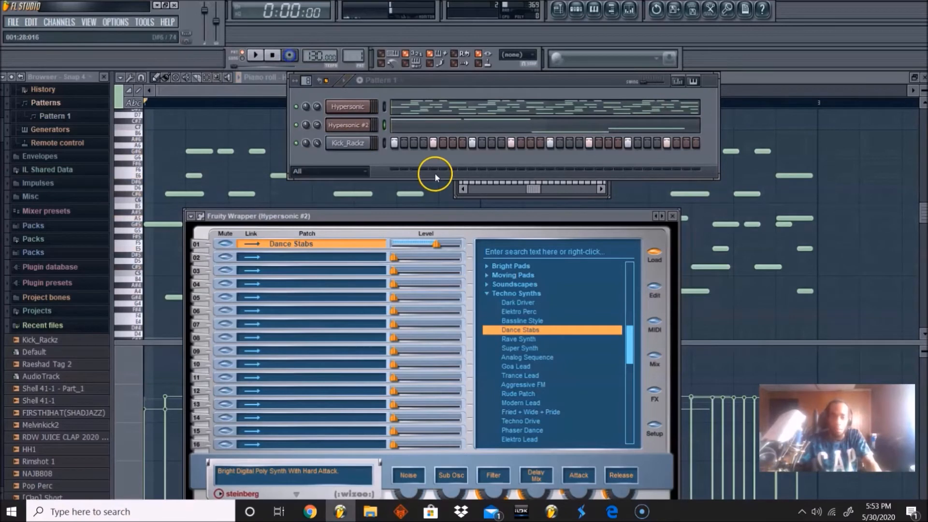
Open the Hypersonic #2 piano roll and play back the recorded long notes
{"action": "left_click", "coordinate": [429, 129]}
{"action": "right_click", "coordinate": [211, 78]}
{"action": "left_click", "coordinate": [211, 79]}
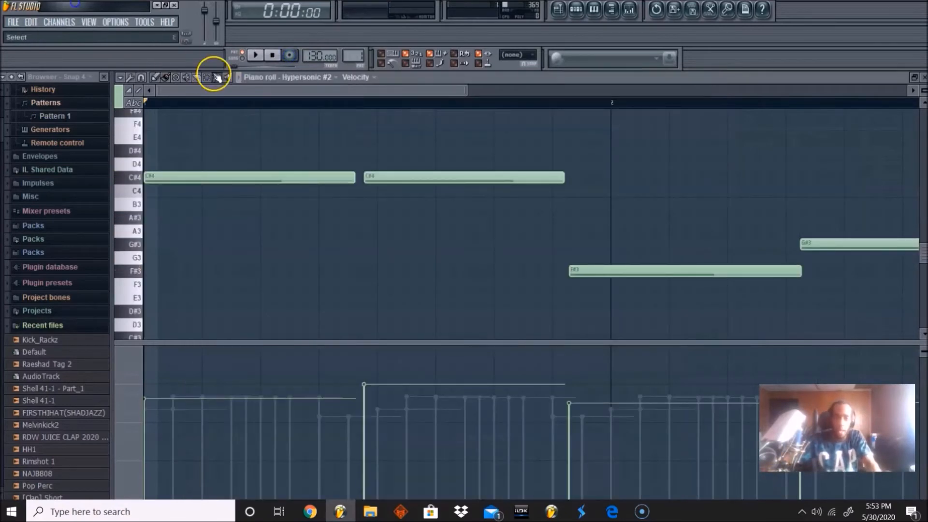
{"action": "scroll", "coordinate": [190, 120], "scroll_direction": "down", "scroll_amount": 2}
{"action": "key", "text": "space"}
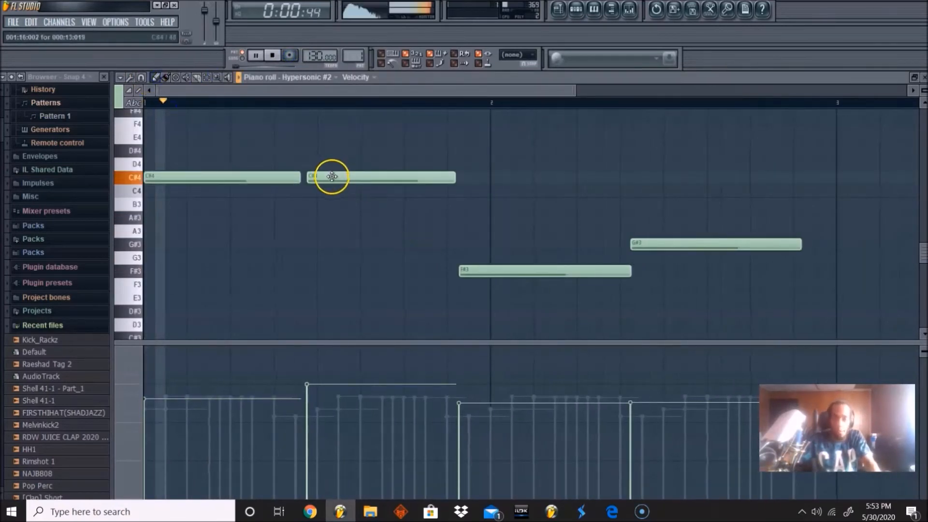
Realign the second C#4 to mid-bar 1, F#3 to the start of bar 2 and G#3 to mid-bar 2
{"action": "right_click", "coordinate": [317, 176]}
{"action": "left_click", "coordinate": [317, 176]}
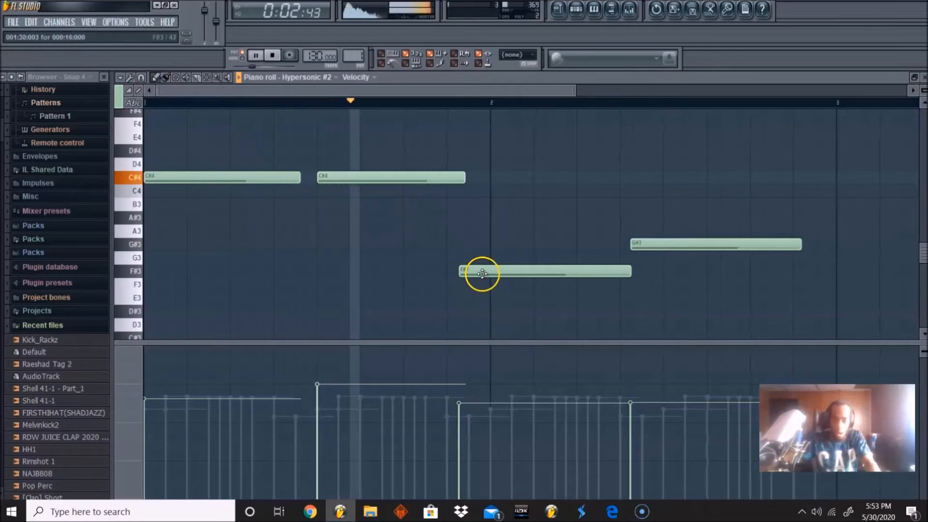
{"action": "key", "text": "space"}
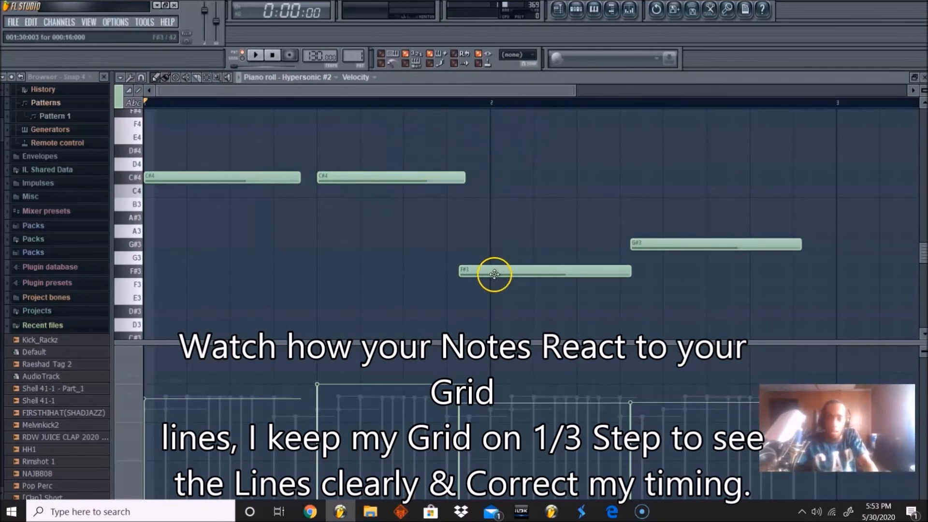
{"action": "right_click", "coordinate": [493, 274]}
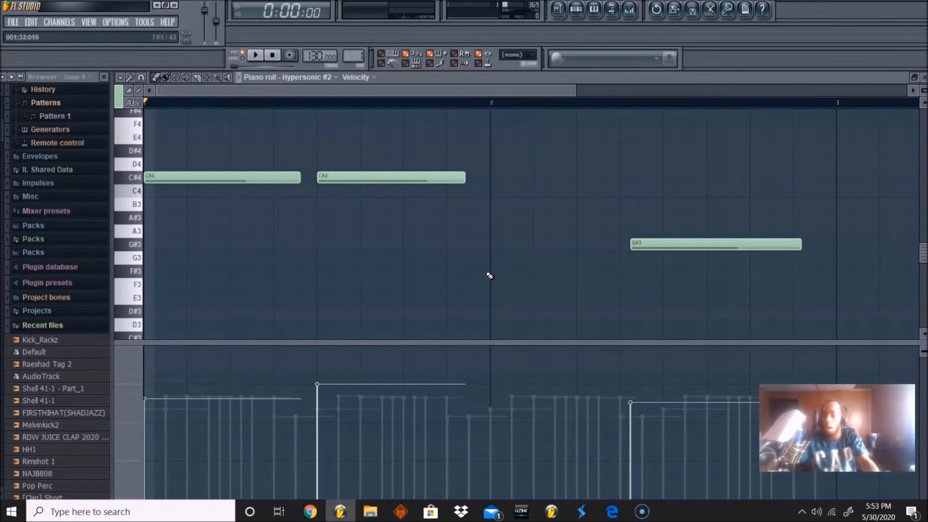
{"action": "key", "text": "space"}
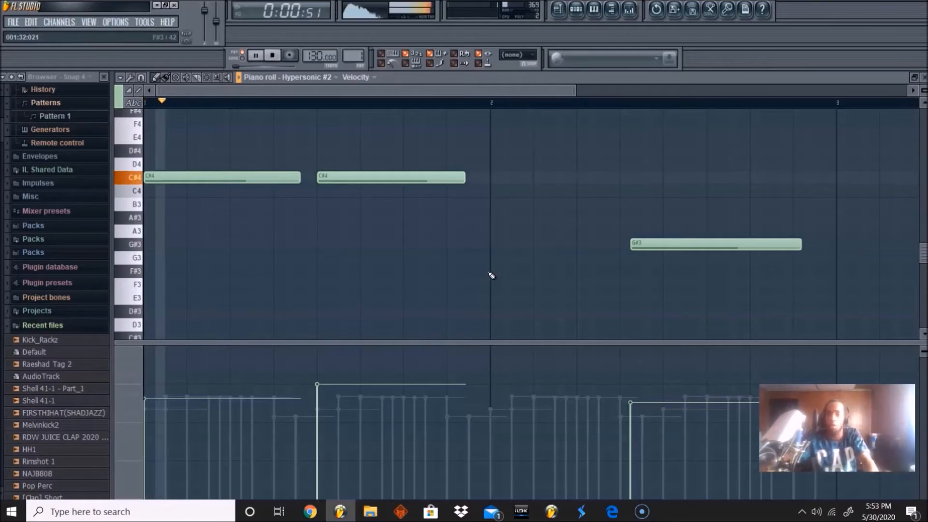
{"action": "left_click", "coordinate": [492, 274]}
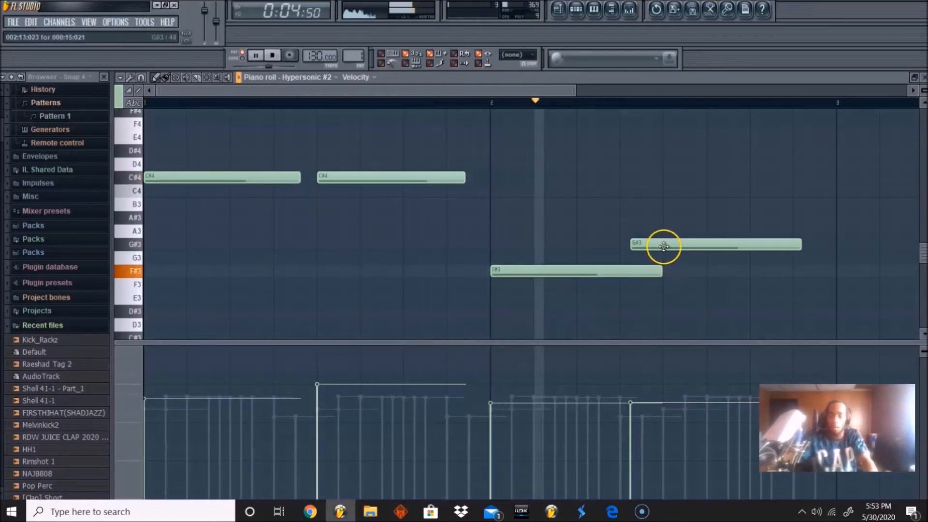
{"action": "left_click_drag", "start_coordinate": [663, 244], "coordinate": [706, 244]}
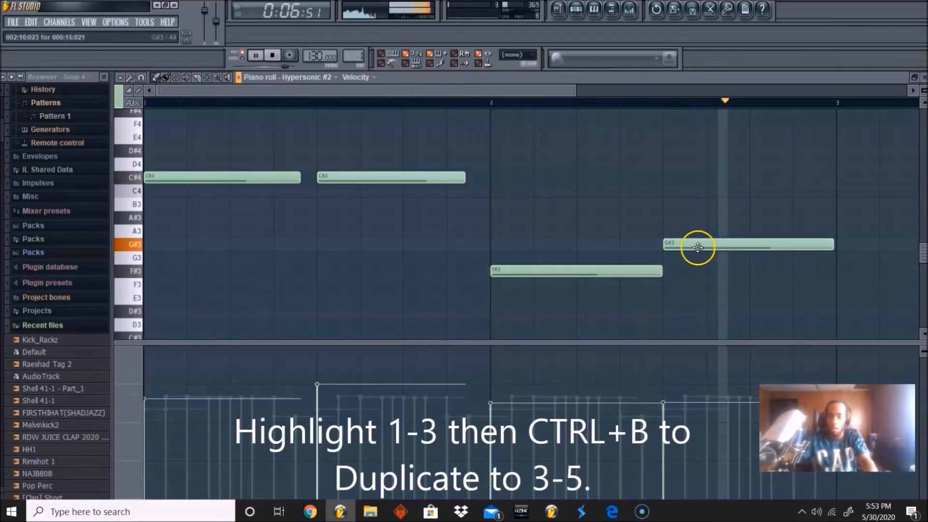
{"action": "left_click_drag", "start_coordinate": [833, 103], "coordinate": [11, 38]}
{"action": "key", "text": "ctrl+b"}
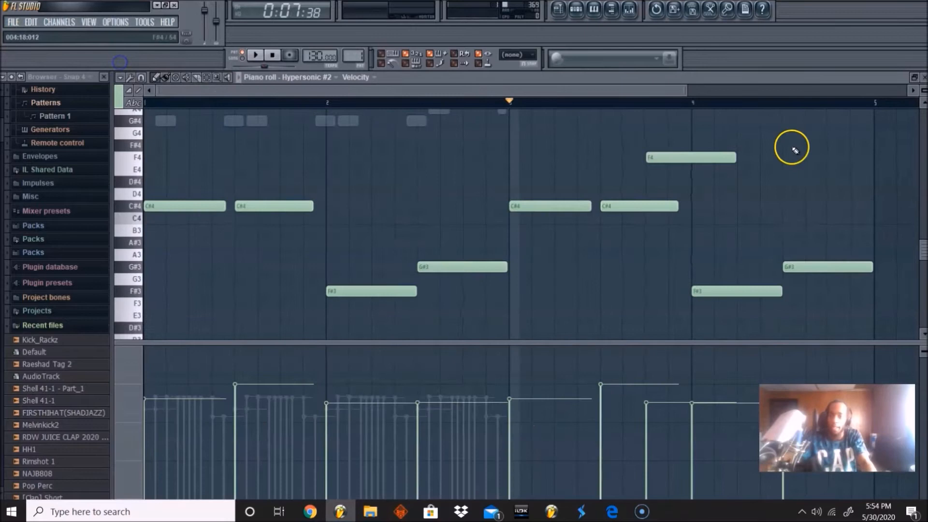
{"action": "key", "text": "ctrl+z"}
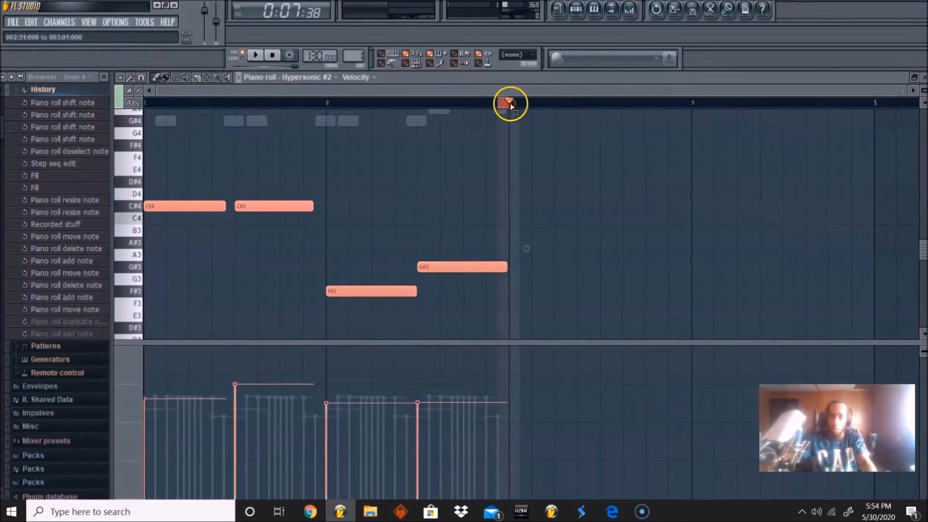
Duplicate the Hypersonic #2 notes of the first two bars into bars 3 and 4 and clear the selection
{"action": "left_click_drag", "start_coordinate": [408, 83], "coordinate": [12, 68]}
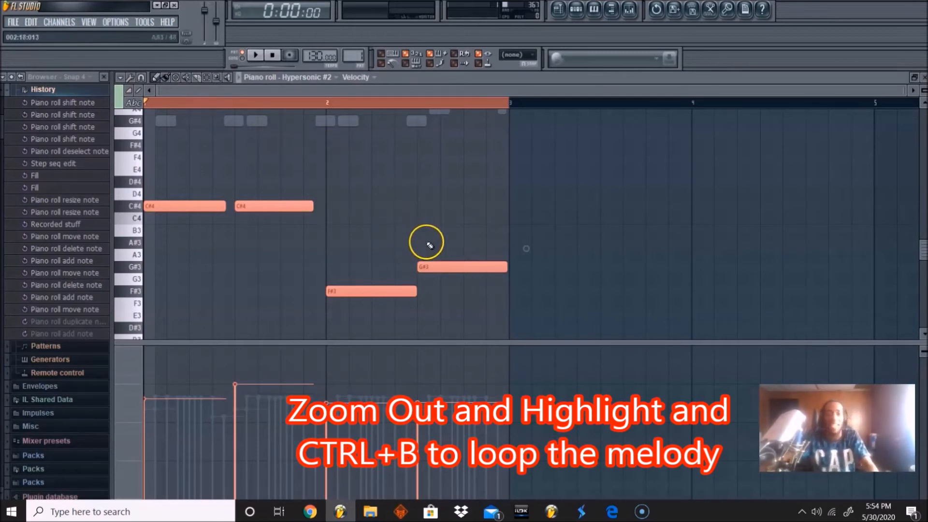
{"action": "key", "text": "ctrl+b"}
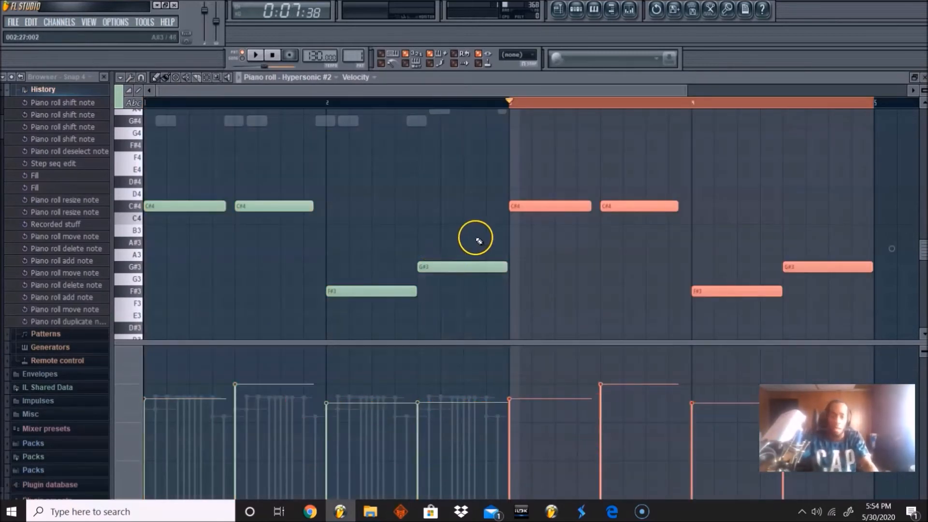
{"action": "key", "text": "ctrl+d"}
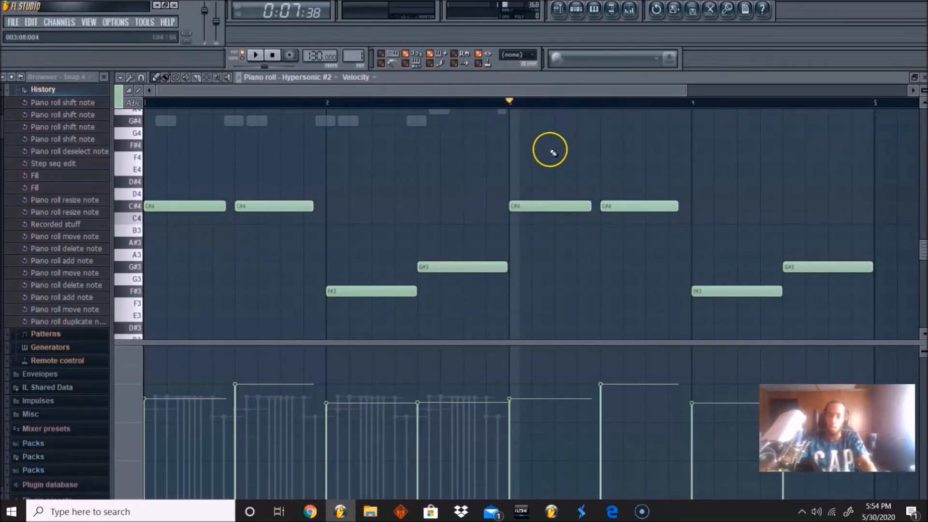
{"action": "key", "text": "space"}
{"action": "key", "text": "space"}
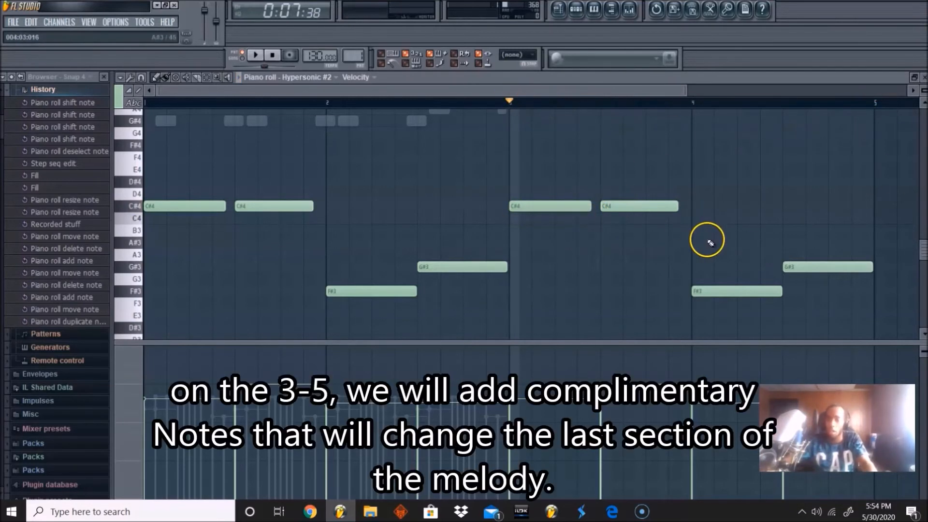
Add an E4 note in the last quarter of bar 3 and play back the pattern
{"action": "key", "text": "space"}
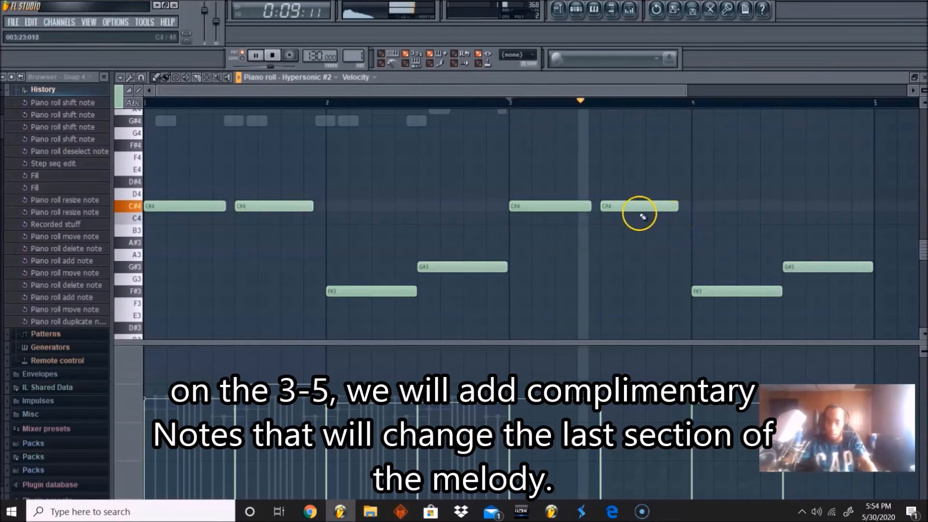
{"action": "left_click", "coordinate": [653, 145]}
{"action": "key", "text": "space"}
{"action": "left_click_drag", "start_coordinate": [647, 145], "coordinate": [645, 169]}
{"action": "key", "text": "space"}
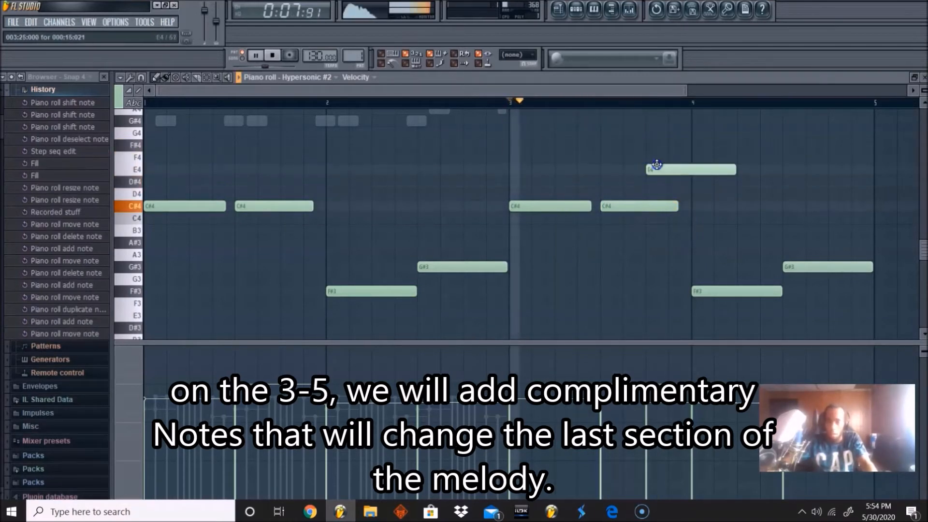
Cut bar 3's second C#4 very short, insert a short D#4 before E4, and trim E4 to end at bar 4
{"action": "left_click_drag", "start_coordinate": [677, 206], "coordinate": [638, 203]}
{"action": "key", "text": "space"}
{"action": "left_click", "coordinate": [617, 181]}
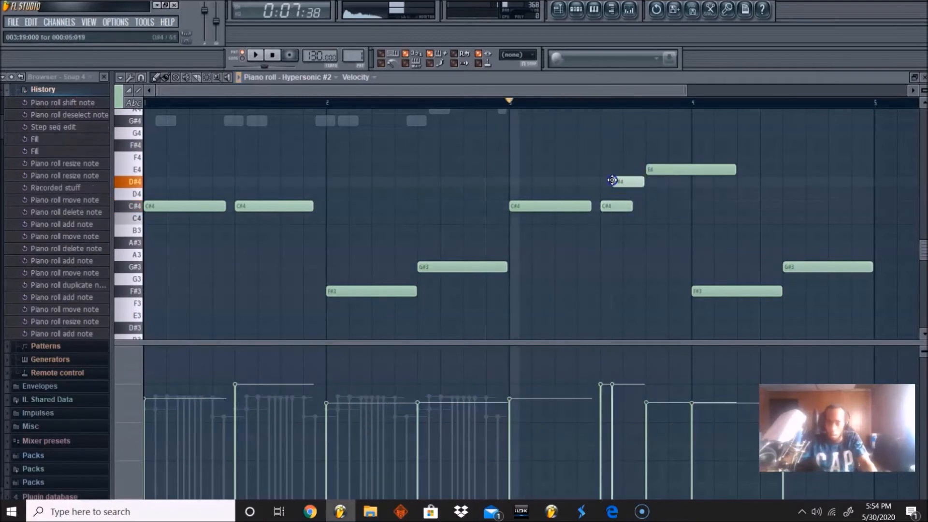
{"action": "left_click_drag", "start_coordinate": [631, 205], "coordinate": [607, 205]}
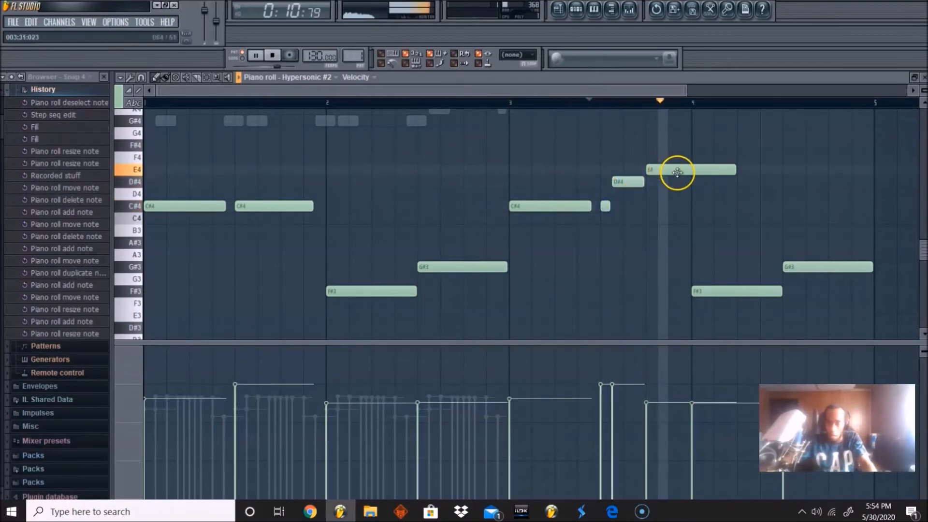
{"action": "left_click_drag", "start_coordinate": [734, 168], "coordinate": [692, 176]}
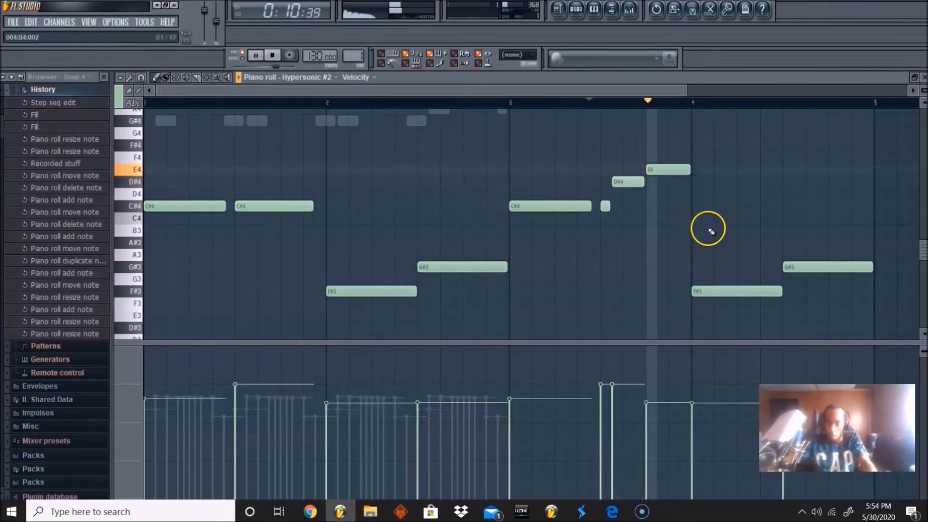
Replace the F#3 in the first half of bar 4 with an F#4 of the same length
{"action": "key", "text": "space"}
{"action": "left_click", "coordinate": [701, 164]}
{"action": "left_click_drag", "start_coordinate": [683, 136], "coordinate": [683, 128]}
{"action": "right_click", "coordinate": [719, 132]}
{"action": "left_click", "coordinate": [690, 144]}
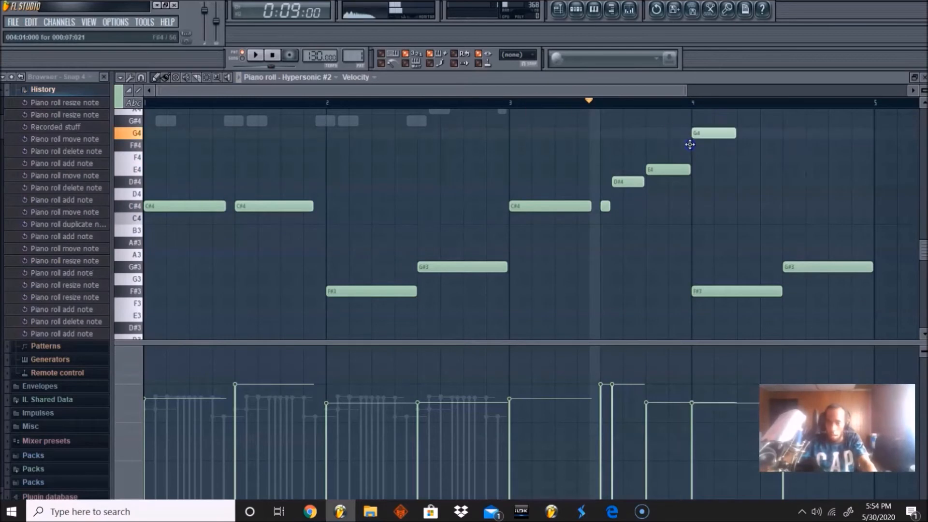
{"action": "left_click_drag", "start_coordinate": [756, 150], "coordinate": [782, 148]}
{"action": "right_click", "coordinate": [748, 292]}
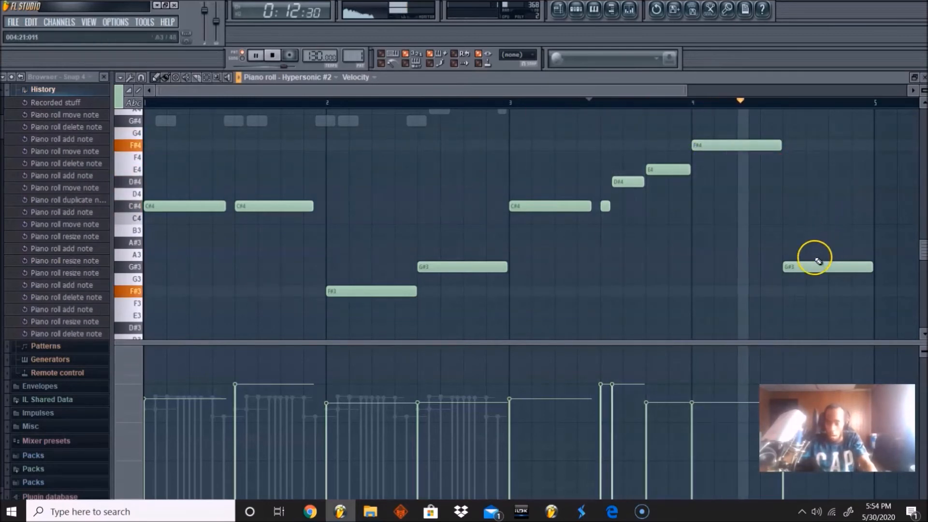
Replace the G#3 in the second half of bar 4 with a G#4 of the same length
{"action": "key", "text": "space"}
{"action": "scroll", "coordinate": [794, 157], "scroll_direction": "up", "scroll_amount": 1}
{"action": "left_click", "coordinate": [794, 146]}
{"action": "left_click_drag", "start_coordinate": [795, 145], "coordinate": [784, 156]}
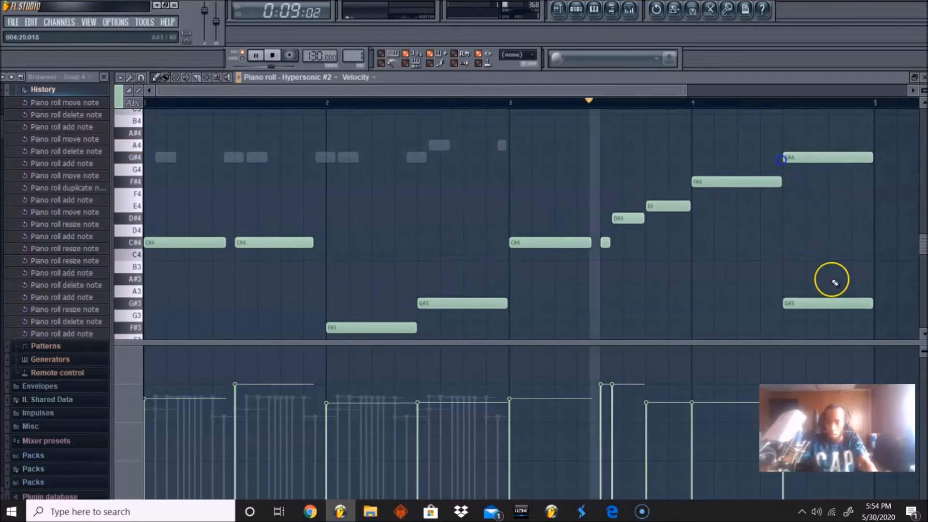
{"action": "right_click", "coordinate": [810, 306]}
{"action": "key", "text": "space"}
Check the Hypersonic channel's notes, then reopen the Hypersonic #2 piano roll at bar 4
{"action": "left_click", "coordinate": [577, 11]}
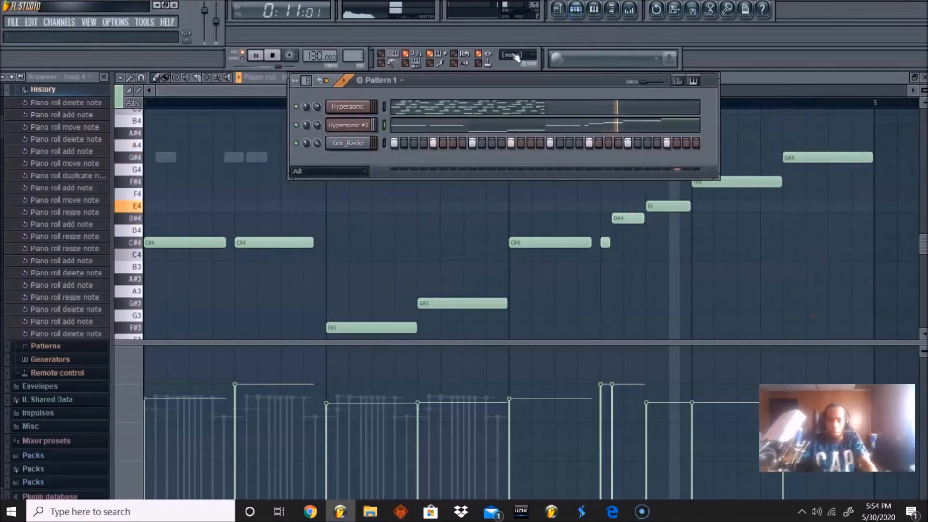
{"action": "left_click", "coordinate": [461, 104]}
{"action": "scroll", "coordinate": [181, 90], "scroll_direction": "down", "scroll_amount": 4}
{"action": "left_click", "coordinate": [207, 79]}
{"action": "left_click", "coordinate": [577, 11]}
{"action": "left_click", "coordinate": [460, 118]}
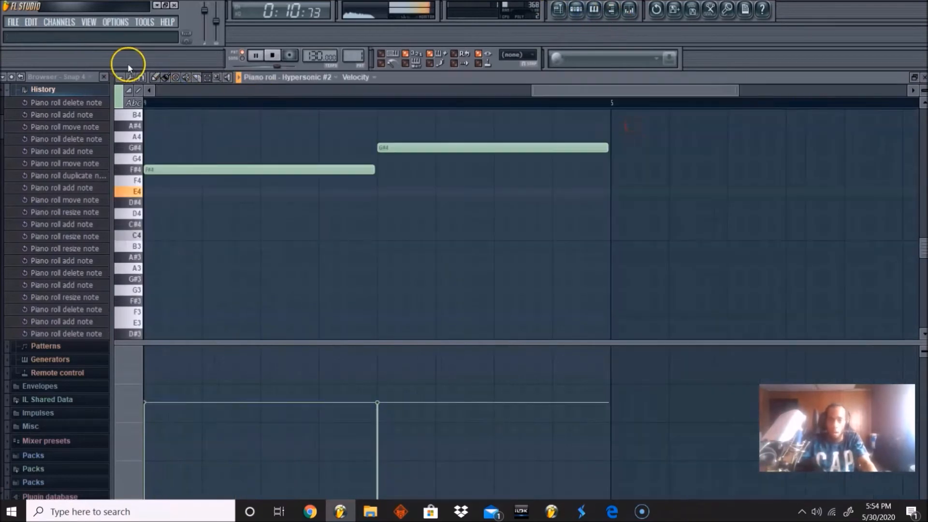
Halve the G#4 in bar 4 and fill the rest of the bar with a short A4 followed by a short G#4
{"action": "scroll", "coordinate": [528, 207], "scroll_direction": "up", "scroll_amount": 1}
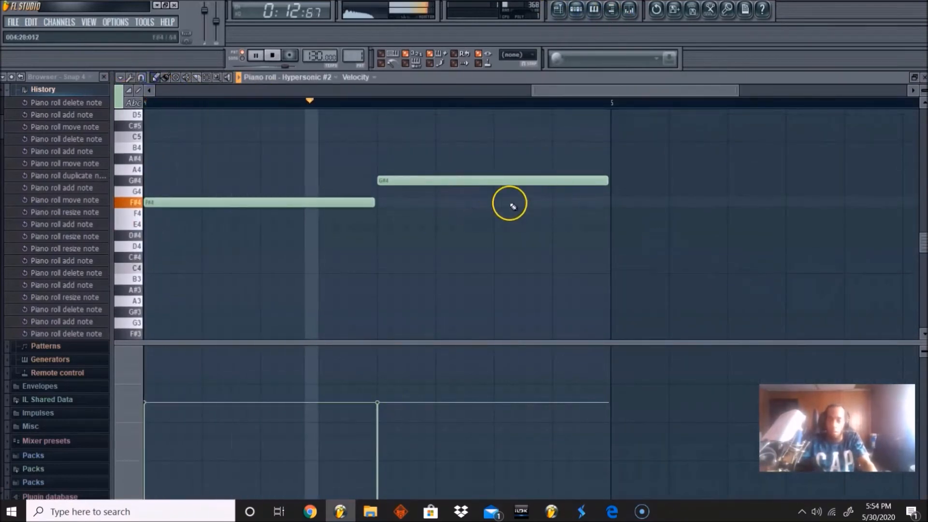
{"action": "left_click", "coordinate": [479, 148]}
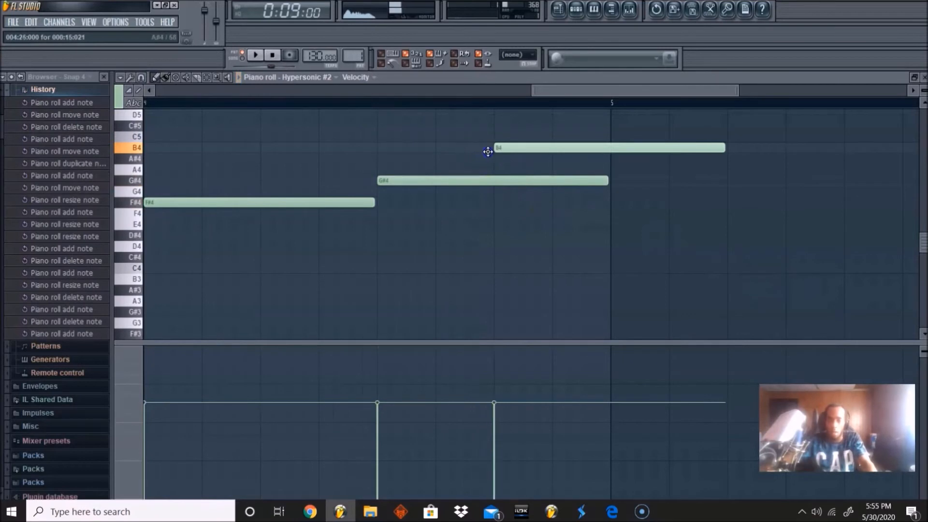
{"action": "left_click_drag", "start_coordinate": [488, 151], "coordinate": [489, 161]}
{"action": "left_click_drag", "start_coordinate": [602, 182], "coordinate": [522, 178]}
{"action": "left_click", "coordinate": [556, 183]}
{"action": "key", "text": "space"}
{"action": "left_click_drag", "start_coordinate": [719, 168], "coordinate": [558, 173]}
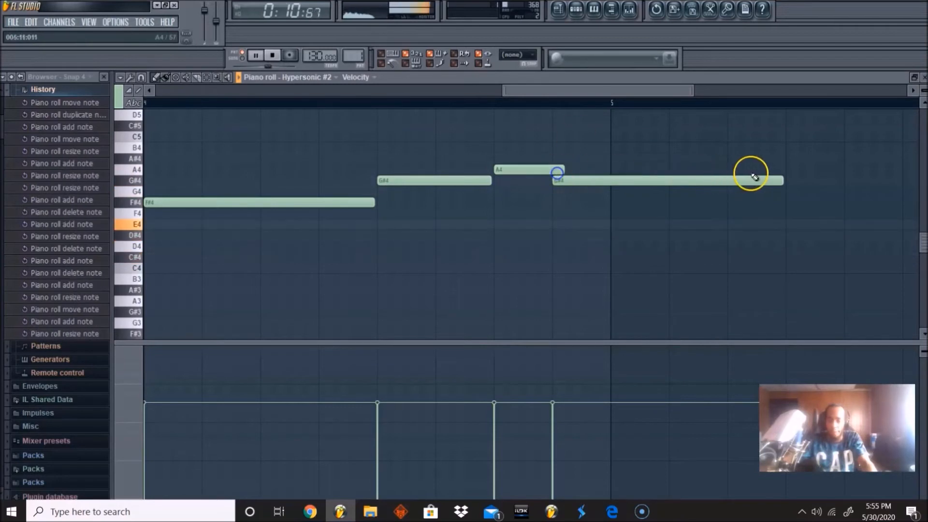
{"action": "left_click_drag", "start_coordinate": [782, 181], "coordinate": [550, 169]}
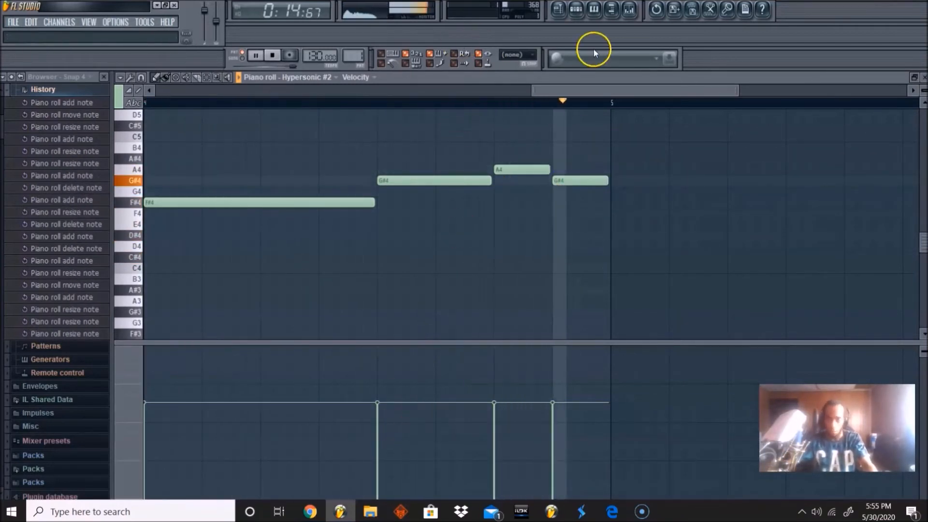
Duplicate the Hypersonic channel's first two bars of melody into bars 3 and 4 and clear the selection
{"action": "left_click", "coordinate": [575, 9]}
{"action": "left_click", "coordinate": [373, 88]}
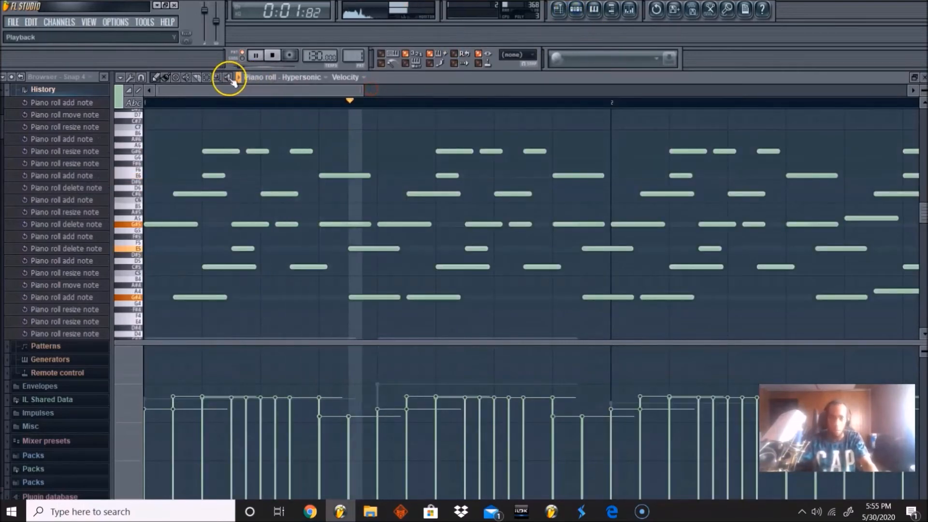
{"action": "scroll", "coordinate": [173, 82], "scroll_direction": "down", "scroll_amount": 3}
{"action": "left_click", "coordinate": [209, 78]}
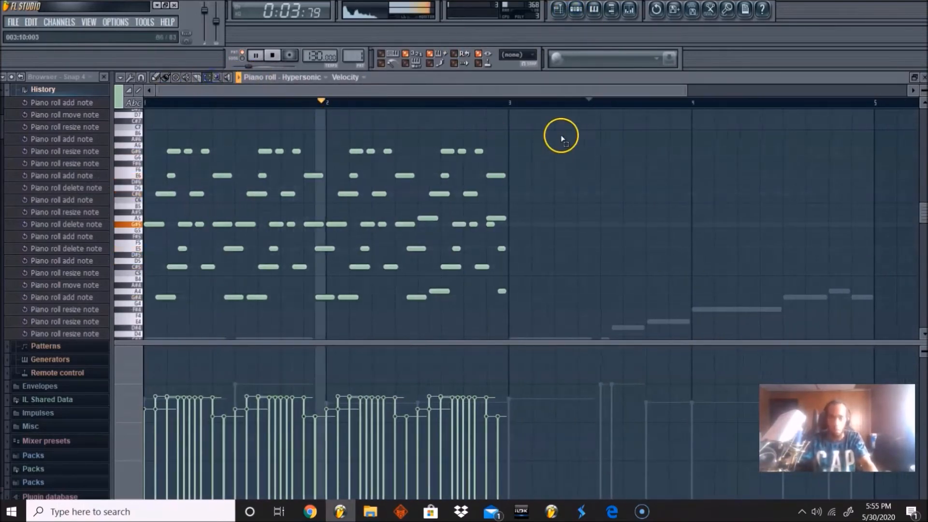
{"action": "left_click_drag", "start_coordinate": [509, 104], "coordinate": [21, 93]}
{"action": "key", "text": "ctrl+b"}
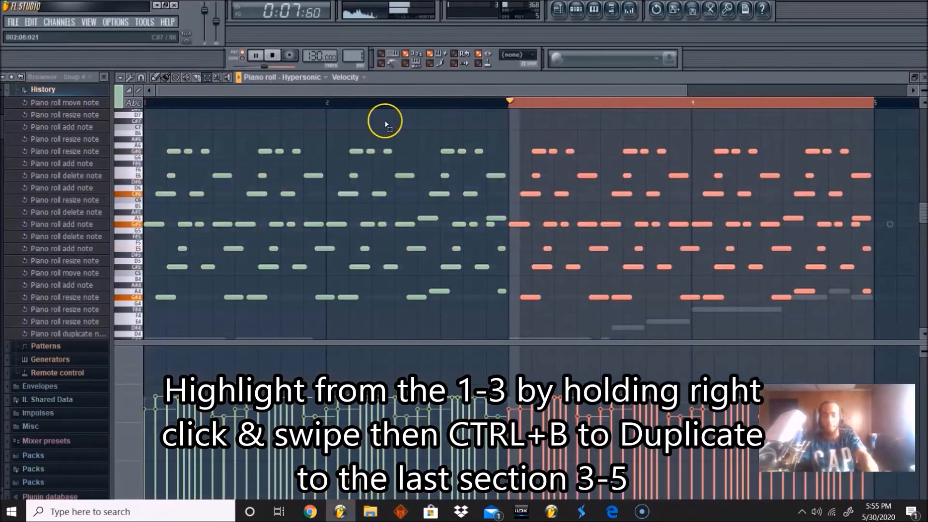
{"action": "left_click", "coordinate": [387, 125]}
Stop playback and save the project as BeatNerd Dance 5-30-2020 in the Projects folder
{"action": "left_click", "coordinate": [272, 55]}
{"action": "key", "text": "ctrl+shift+s"}
{"action": "type", "text": "BeaTNerd Dance"}
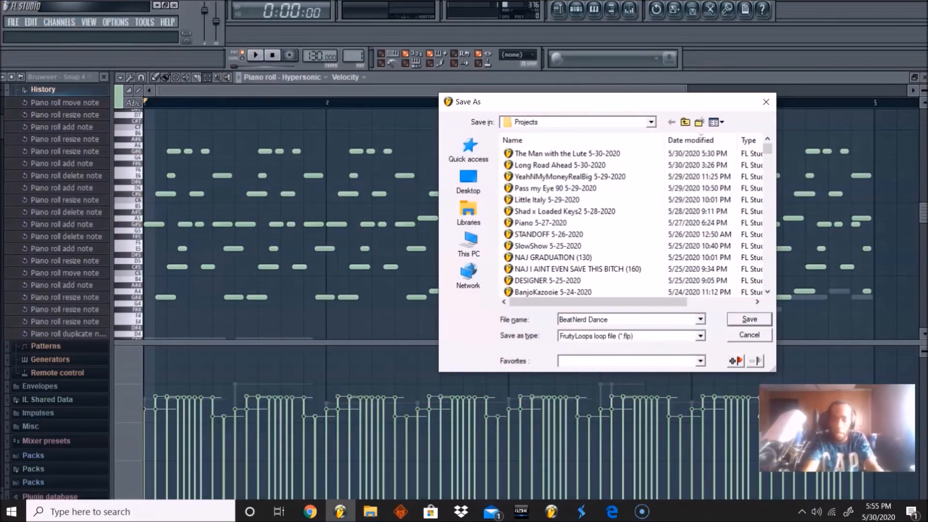
{"action": "type", "text": " 5-30-2020"}
{"action": "key", "text": "Return"}
Play the pattern and add the Pop Perc sample from the recent files as a new channel below Kick_Rackz
{"action": "key", "text": "space"}
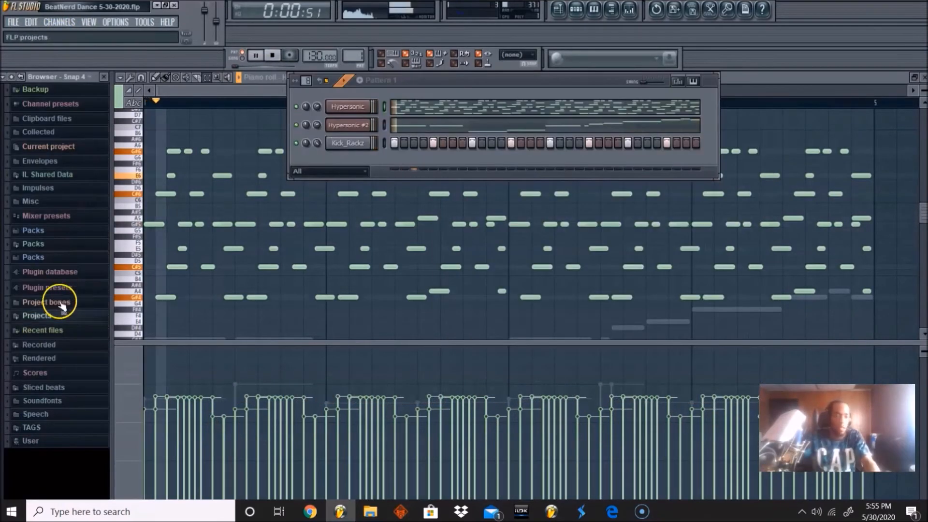
{"action": "left_click", "coordinate": [57, 297]}
{"action": "scroll", "coordinate": [58, 314], "scroll_direction": "down", "scroll_amount": 5}
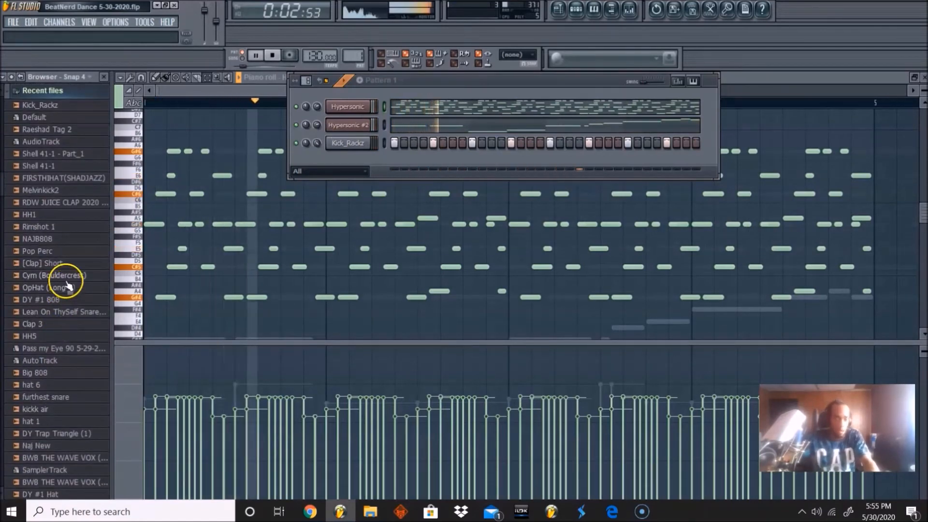
{"action": "left_click", "coordinate": [62, 251]}
{"action": "left_click_drag", "start_coordinate": [62, 251], "coordinate": [348, 155]}
{"action": "left_click", "coordinate": [379, 167]}
Program Pop Perc hits on steps 3, 5, 6, 19, 23 and 31 while playing back the pattern
{"action": "left_click", "coordinate": [414, 161]}
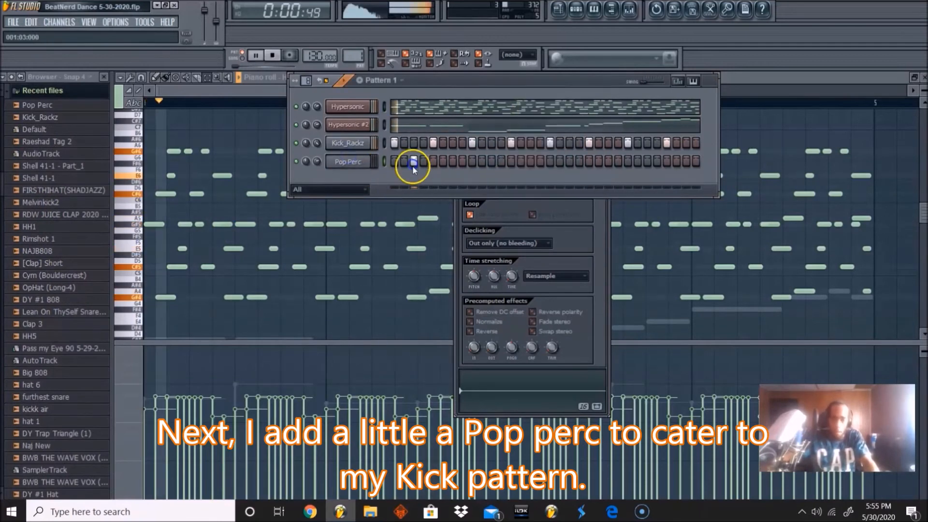
{"action": "left_click", "coordinate": [455, 163]}
{"action": "key", "text": "space"}
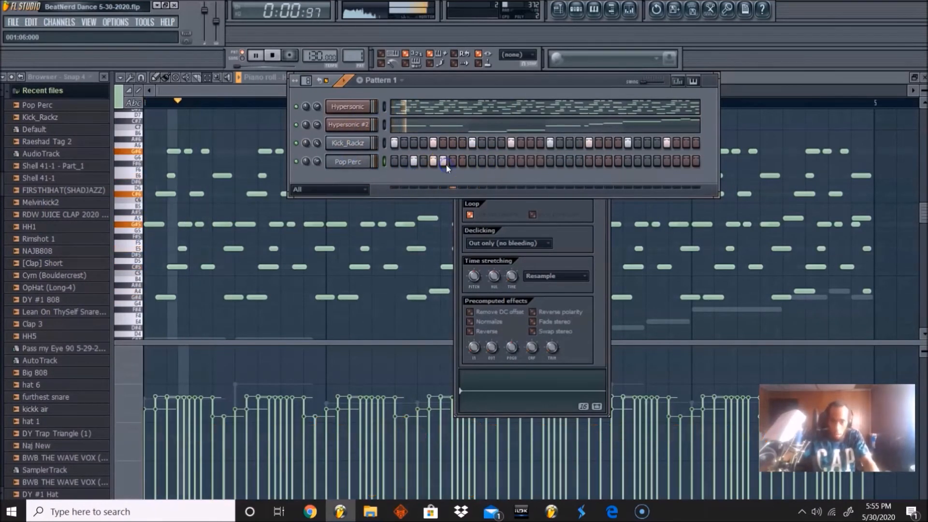
{"action": "left_click", "coordinate": [512, 161]}
{"action": "key", "text": "space"}
{"action": "key", "text": "space"}
{"action": "left_click", "coordinate": [511, 163]}
{"action": "left_click", "coordinate": [570, 162]}
{"action": "left_click", "coordinate": [608, 161]}
{"action": "left_click", "coordinate": [686, 162]}
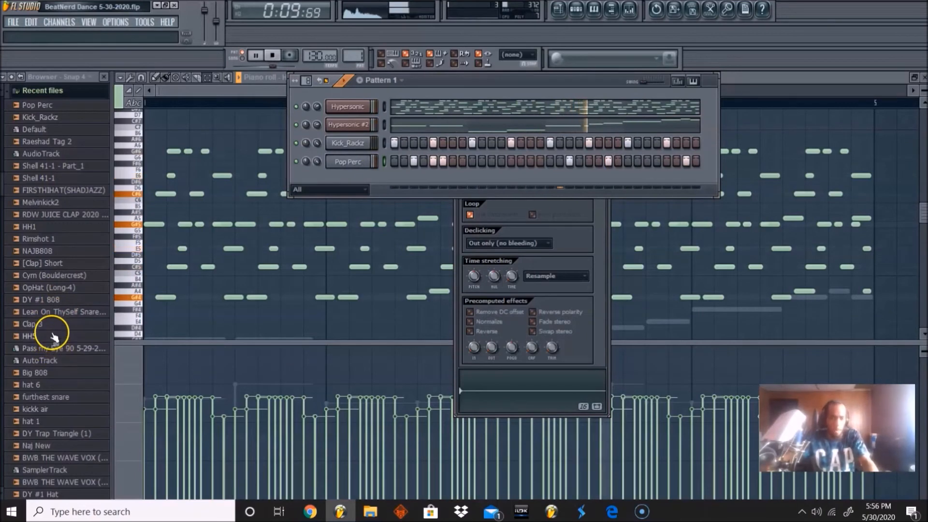
Stop playback and add an FPC drum channel below Pop Perc
{"action": "left_click", "coordinate": [60, 23]}
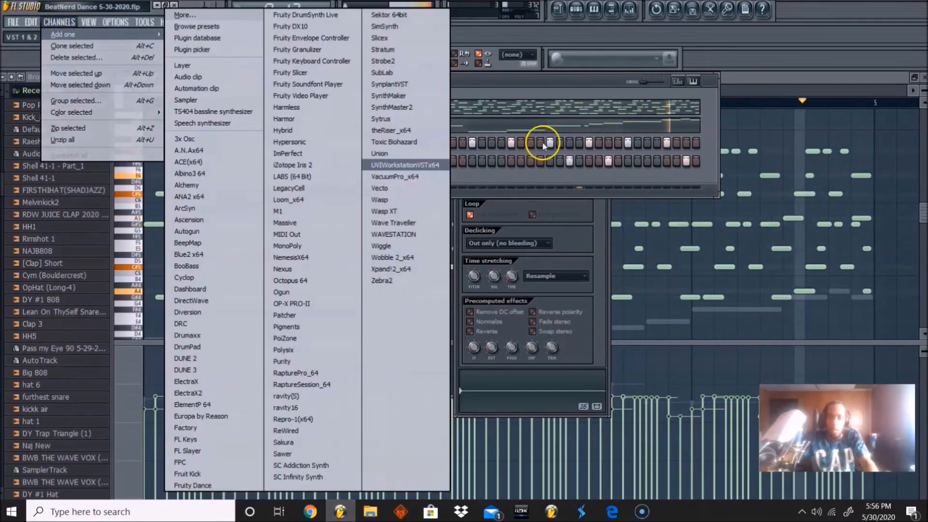
{"action": "left_click", "coordinate": [542, 74]}
{"action": "left_click", "coordinate": [61, 22]}
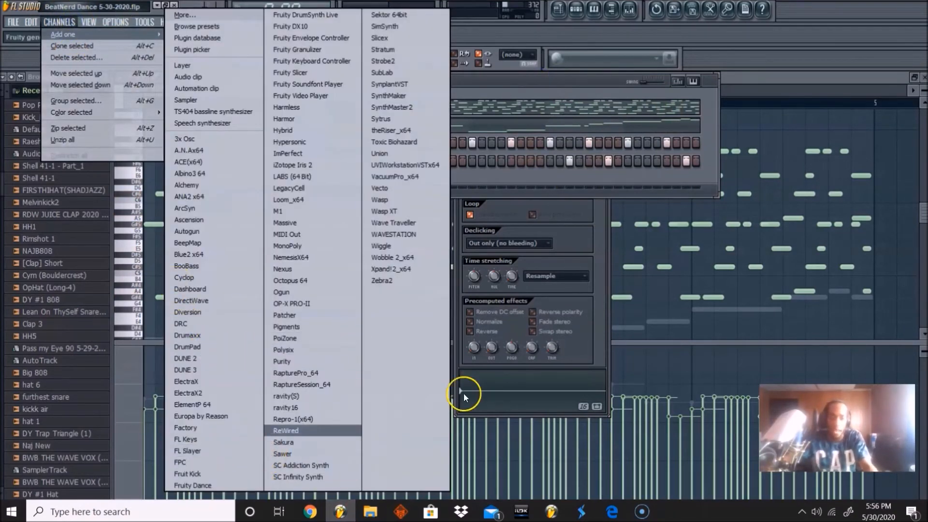
{"action": "left_click", "coordinate": [451, 145]}
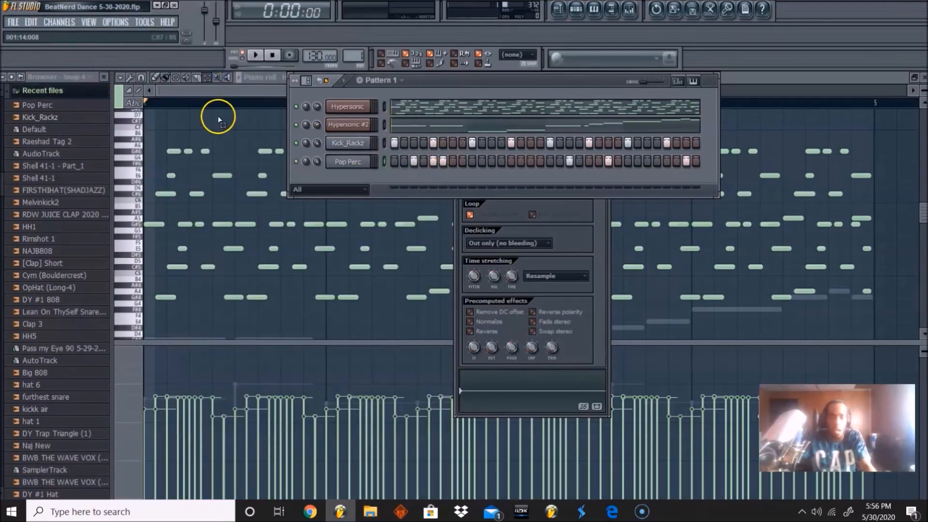
{"action": "left_click", "coordinate": [50, 21]}
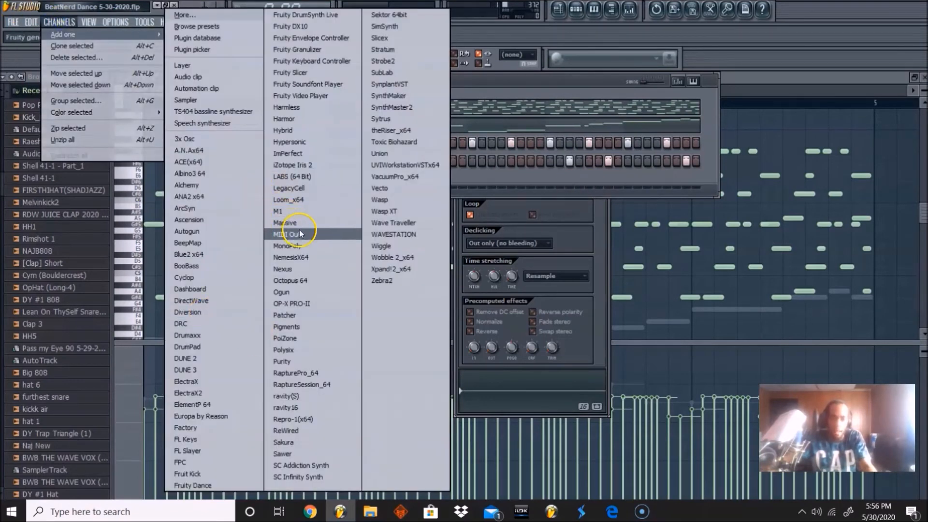
{"action": "left_click", "coordinate": [203, 462]}
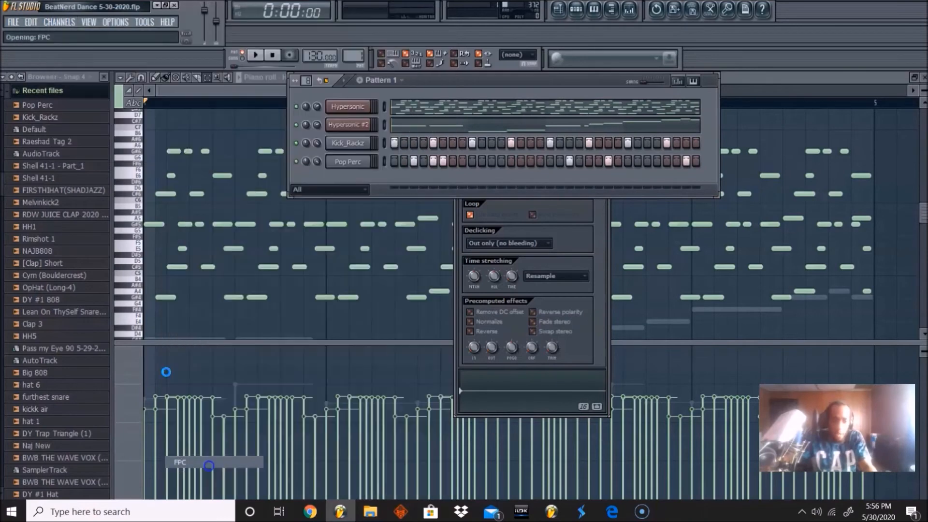
{"action": "left_click", "coordinate": [445, 82]}
Record Closed Hat hits on the FPC channel over the playing pattern and open that channel's piano roll
{"action": "key", "text": "space"}
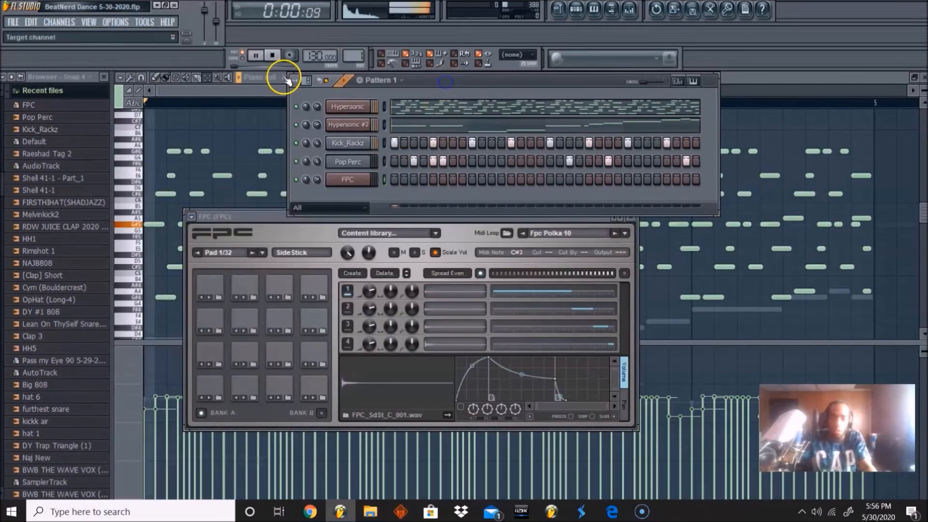
{"action": "key", "text": "space"}
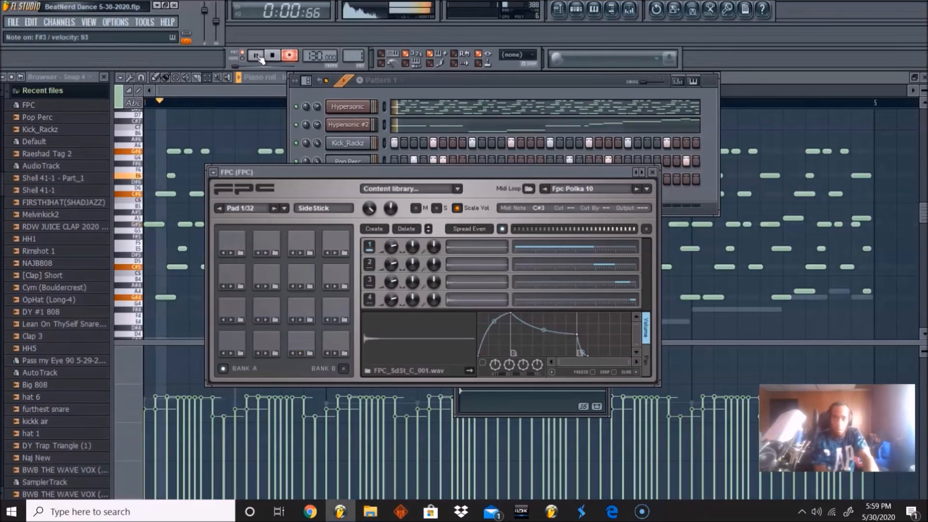
{"action": "left_click", "coordinate": [257, 56]}
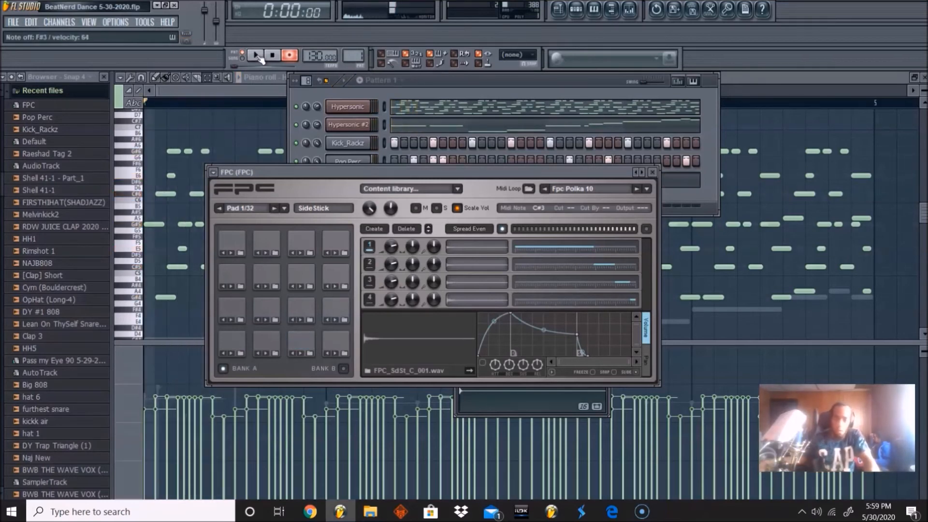
{"action": "left_click", "coordinate": [559, 83]}
{"action": "right_click", "coordinate": [365, 178]}
{"action": "left_click", "coordinate": [377, 179]}
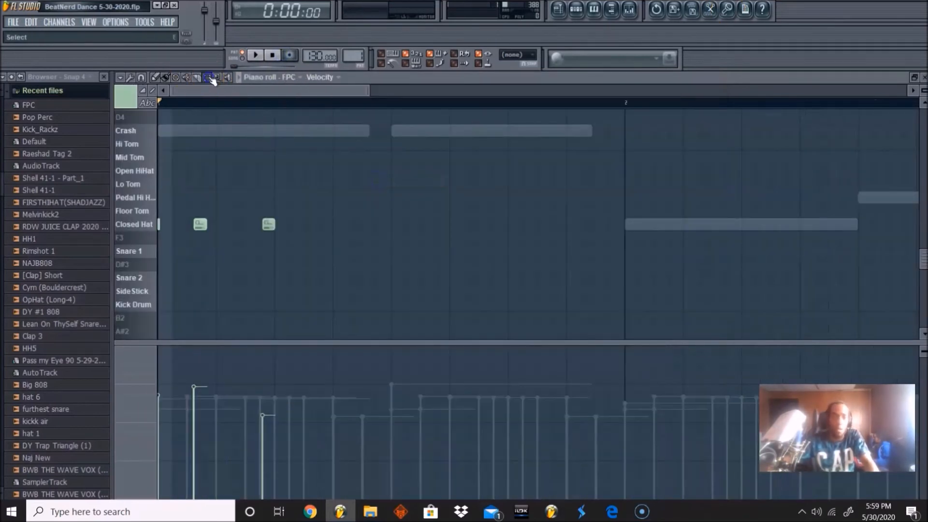
Replace the second recorded Closed Hat note with one on step 3 of bar 1 and delete the third one
{"action": "left_click", "coordinate": [159, 77]}
{"action": "key", "text": "space"}
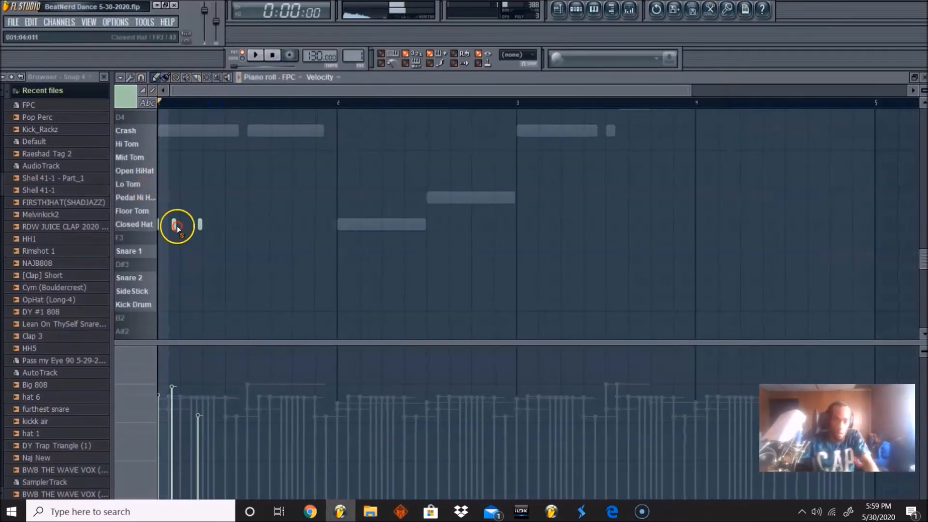
{"action": "left_click_drag", "start_coordinate": [189, 226], "coordinate": [182, 225]}
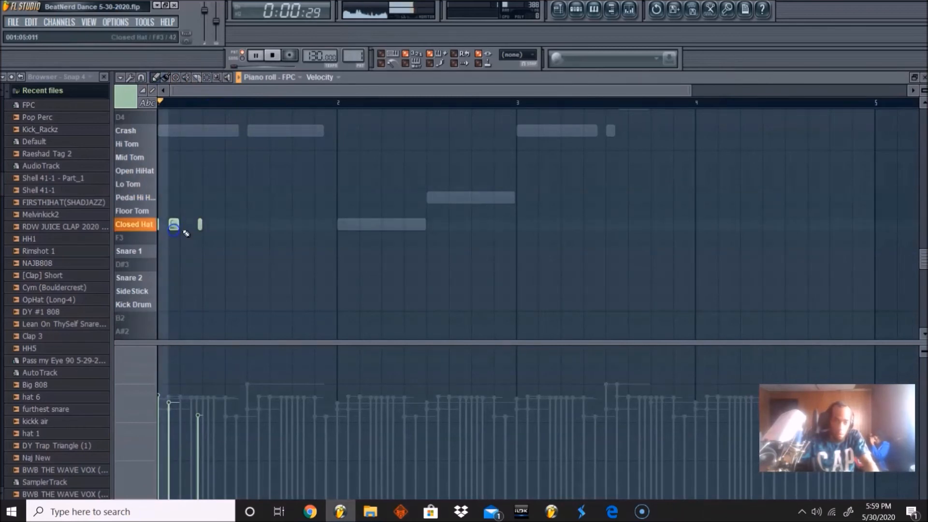
{"action": "left_click", "coordinate": [193, 225]}
{"action": "left_click", "coordinate": [203, 227]}
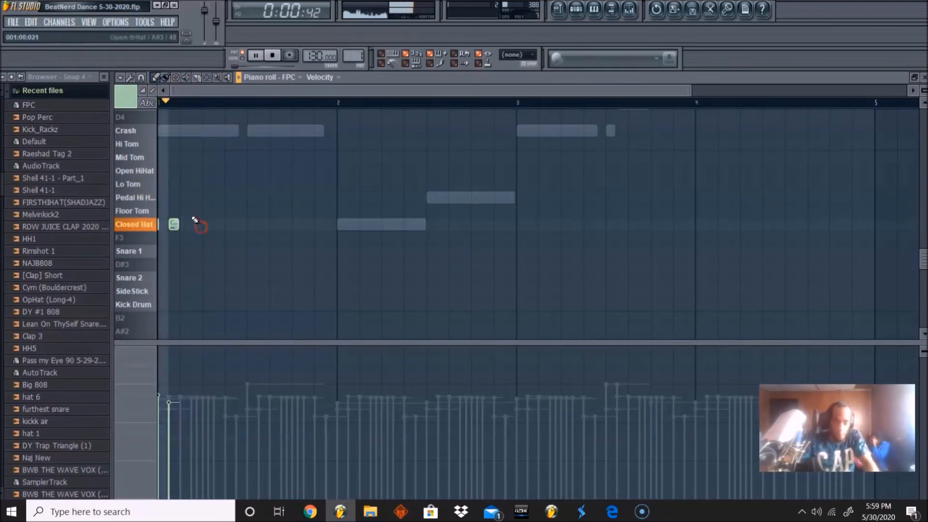
Add Closed Hat notes on steps 5, 9, 11 and 14 of bar 1 while playing back the pattern
{"action": "left_click", "coordinate": [216, 78]}
{"action": "mouse_move", "coordinate": [303, 256]}
{"action": "left_mouse_down"}
{"action": "mouse_move", "coordinate": [182, 212]}
{"action": "mouse_move", "coordinate": [165, 145]}
{"action": "left_mouse_up"}
{"action": "left_click", "coordinate": [158, 78]}
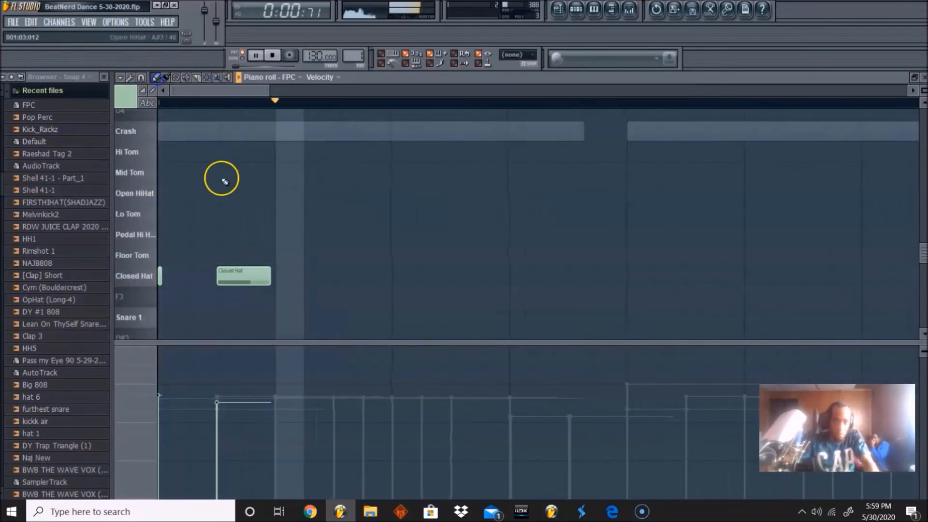
{"action": "left_click", "coordinate": [282, 276]}
{"action": "left_click", "coordinate": [342, 273]}
{"action": "key", "text": "space"}
{"action": "left_click_drag", "start_coordinate": [383, 278], "coordinate": [392, 278]}
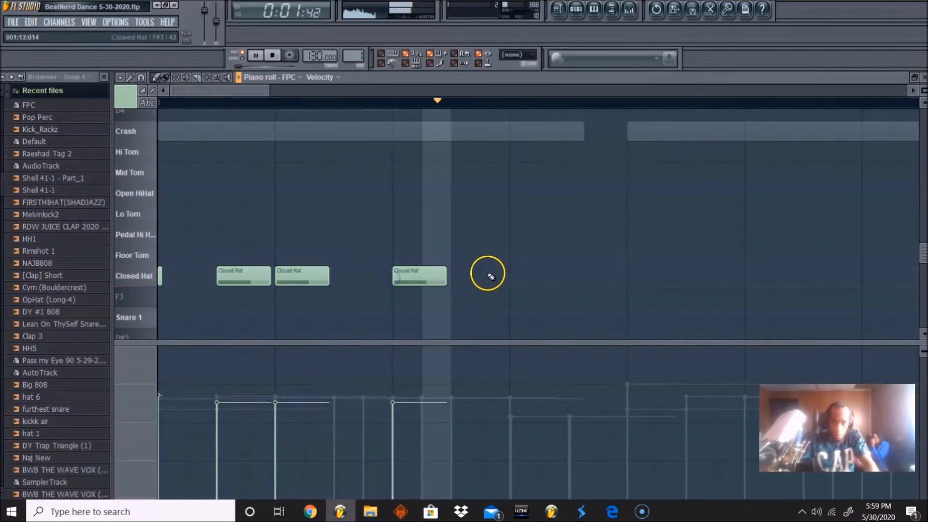
{"action": "left_click", "coordinate": [461, 285]}
{"action": "left_click", "coordinate": [549, 282]}
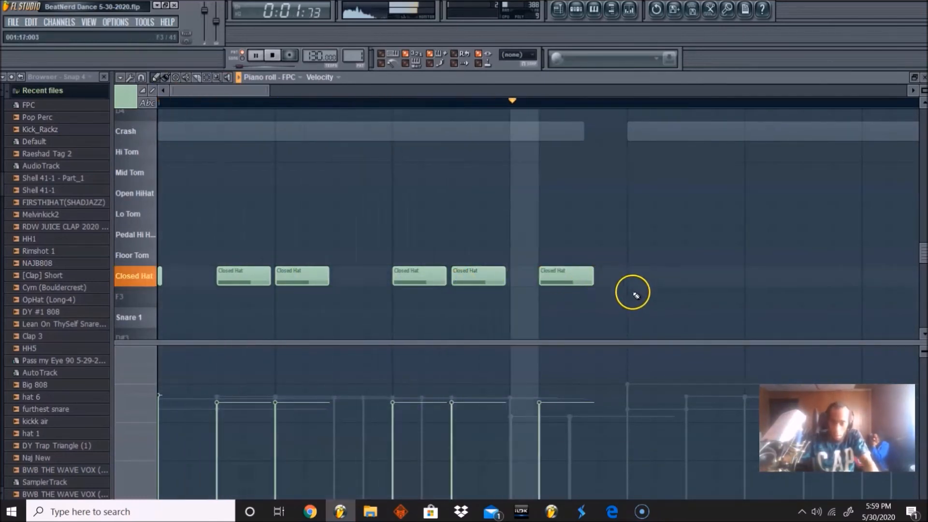
{"action": "right_click", "coordinate": [552, 270]}
{"action": "key", "text": "ctrl+z"}
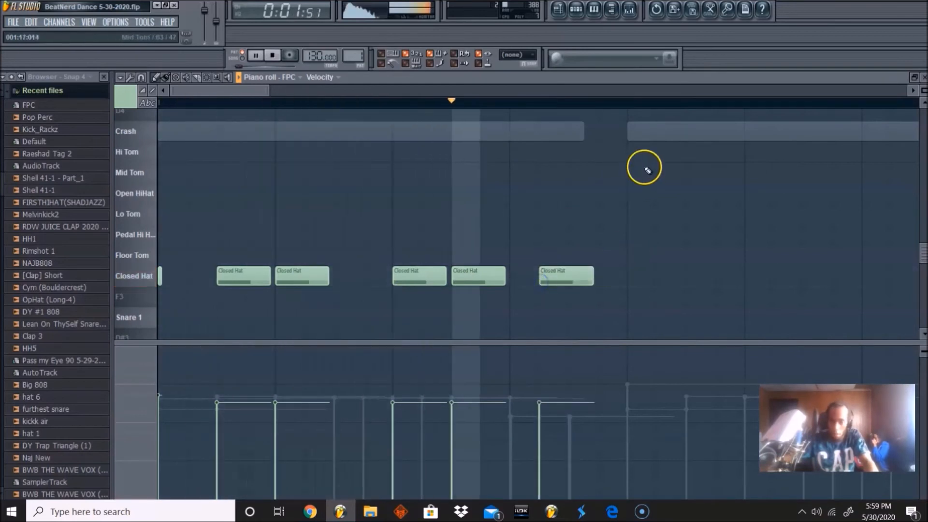
{"action": "key", "text": "space"}
{"action": "key", "text": "space"}
Duplicate the half-bar Closed Hat pattern until it fills all four bars and clear the selection
{"action": "key", "text": "ctrl+a"}
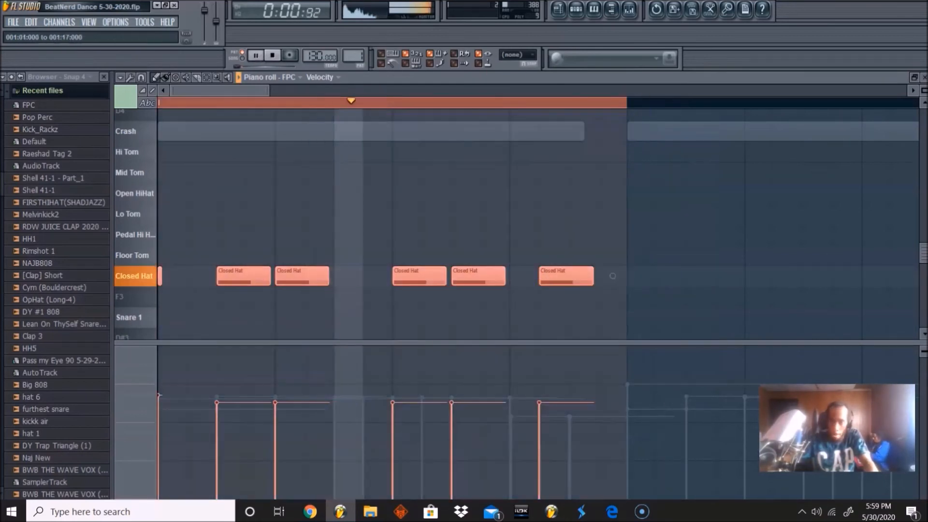
{"action": "left_click", "coordinate": [219, 79]}
{"action": "right_click", "coordinate": [230, 169]}
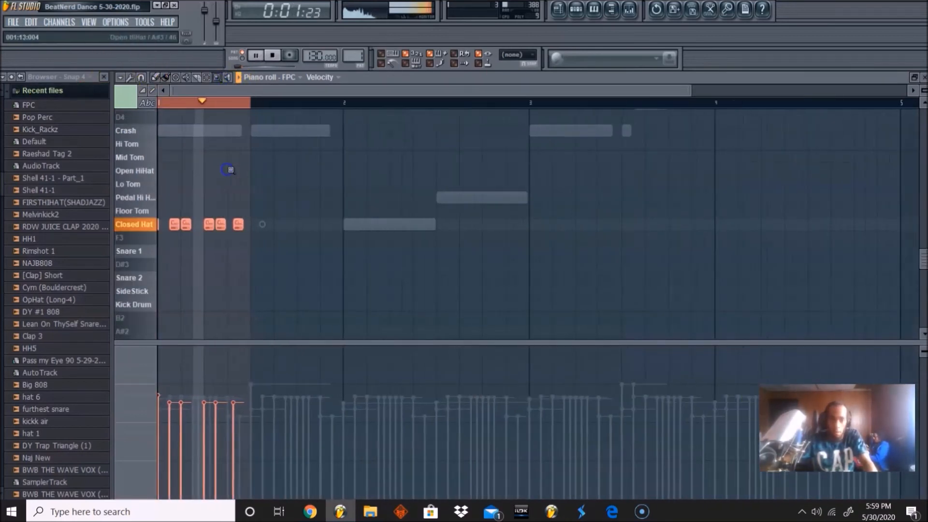
{"action": "key", "text": "ctrl+b"}
{"action": "key", "text": "ctrl+b"}
{"action": "key", "text": "ctrl+b"}
{"action": "key", "text": "ctrl+b"}
{"action": "key", "text": "ctrl+b"}
{"action": "key", "text": "ctrl+b"}
{"action": "key", "text": "ctrl+b"}
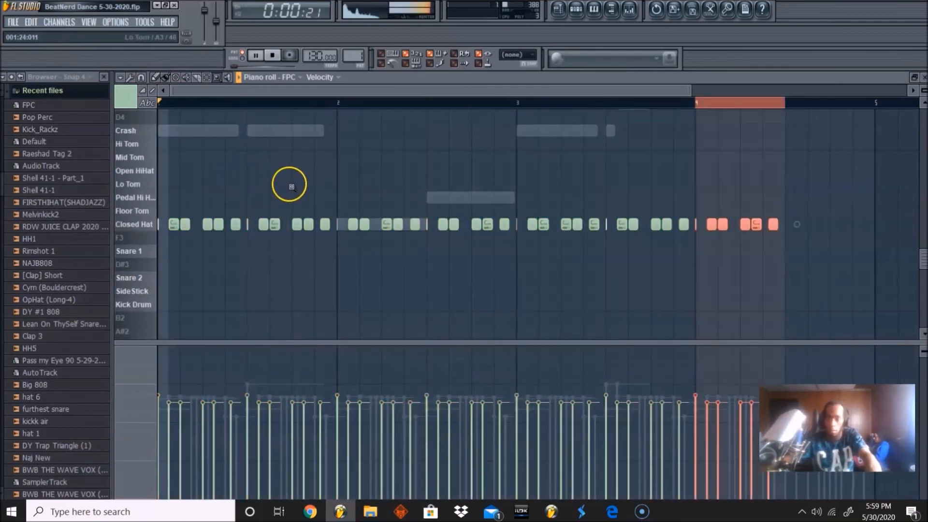
{"action": "key", "text": "ctrl+d"}
Collapse the browser's Recent files folder and open the FPC channel's plugin window
{"action": "left_click", "coordinate": [462, 9]}
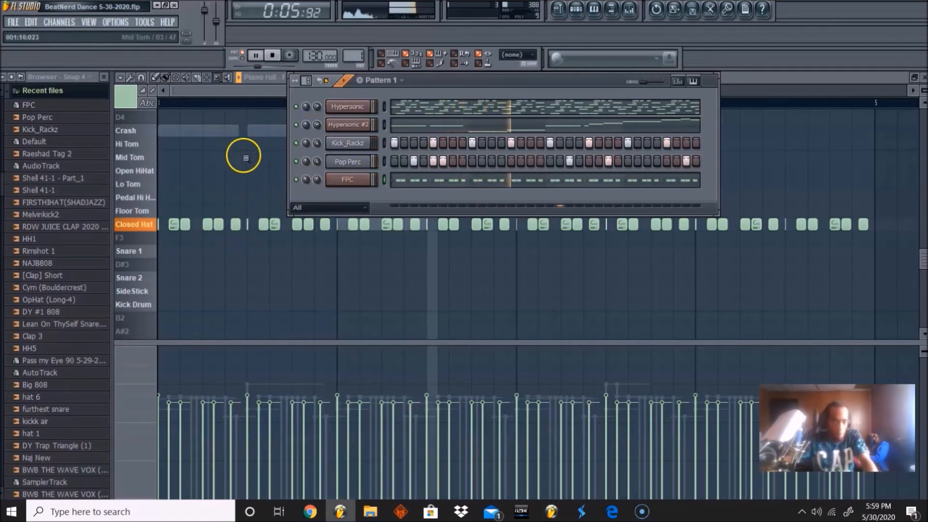
{"action": "left_click", "coordinate": [42, 91]}
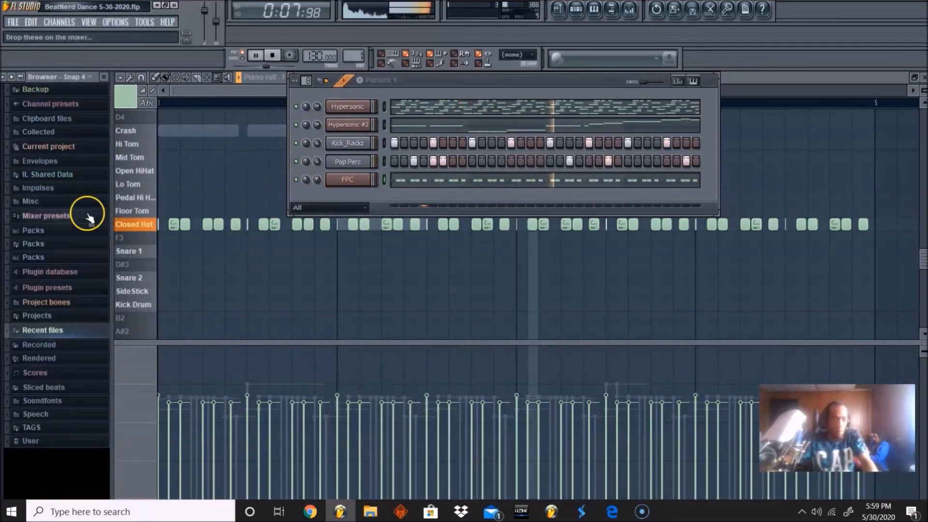
{"action": "left_click", "coordinate": [347, 180]}
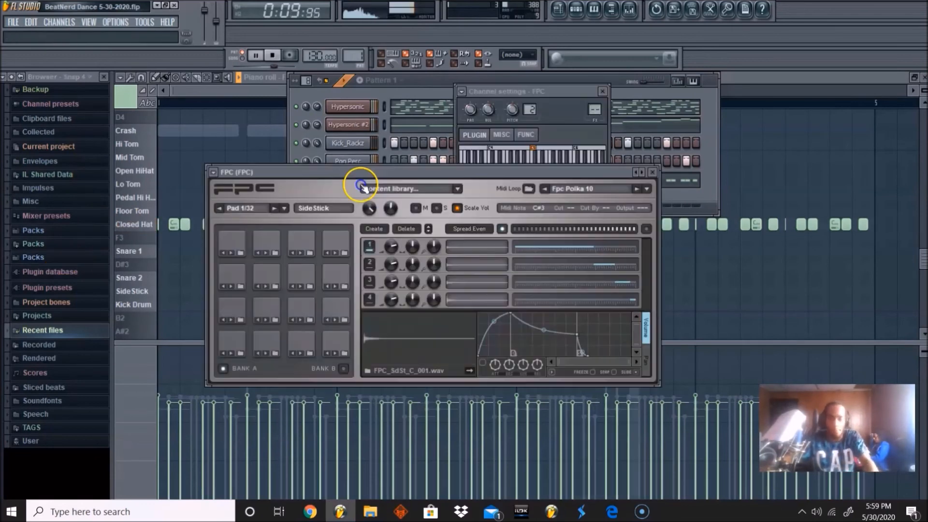
{"action": "left_click", "coordinate": [343, 75]}
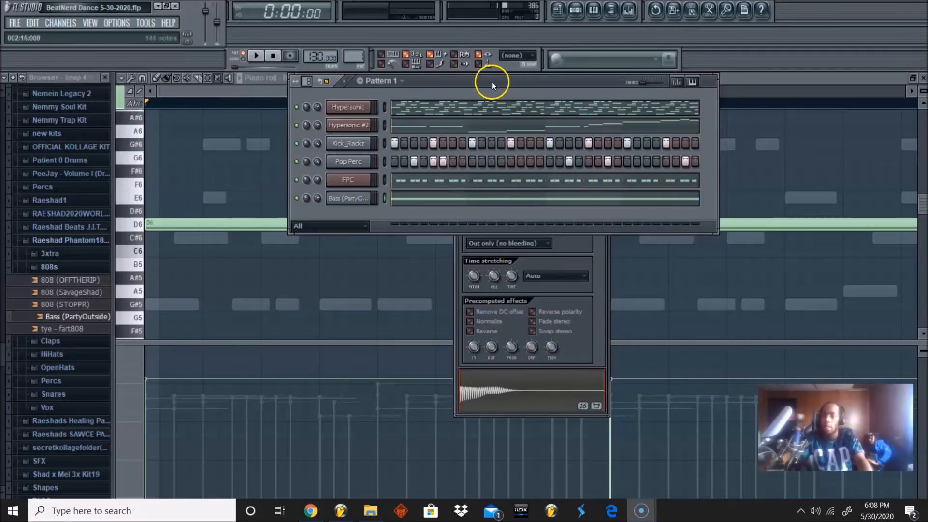
Open the Bass (PartyOutside) channel's piano roll and raise its notes one octave to D7 during playback
{"action": "left_click_drag", "start_coordinate": [492, 81], "coordinate": [415, 105]}
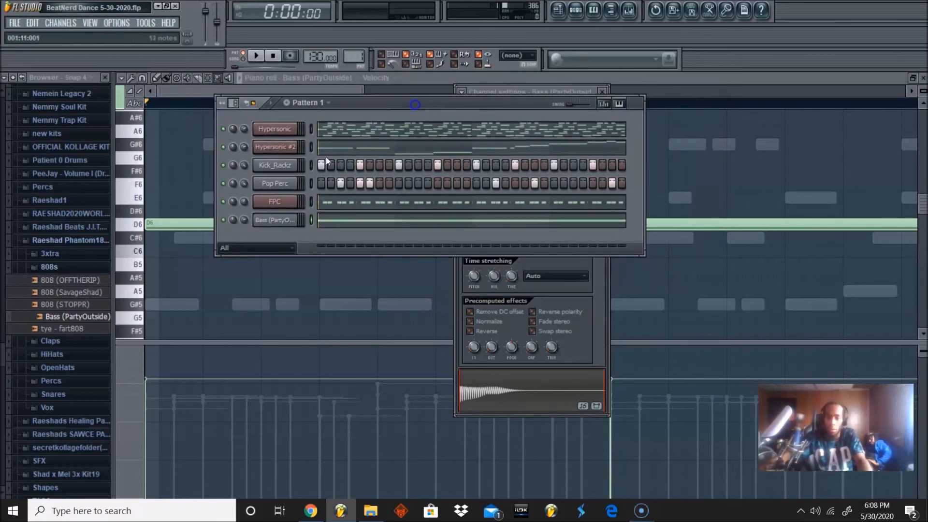
{"action": "right_click", "coordinate": [286, 225]}
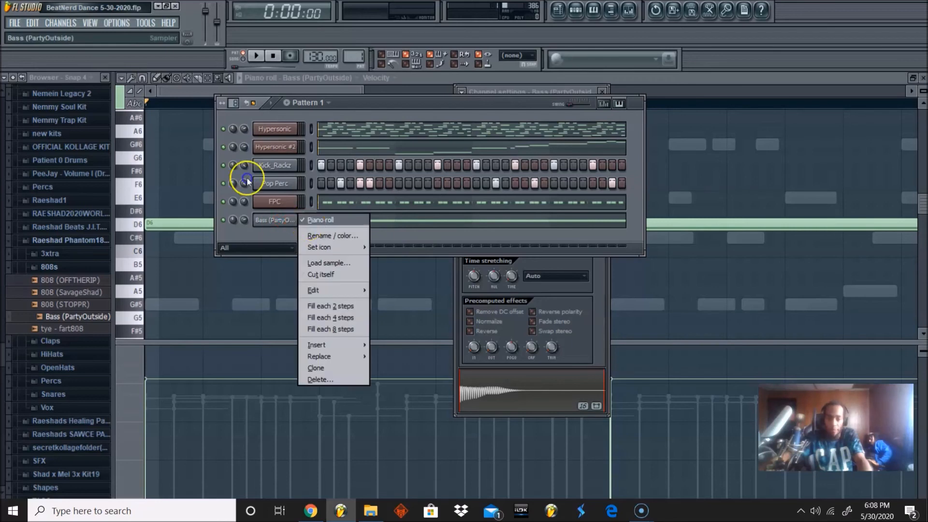
{"action": "left_click", "coordinate": [329, 237]}
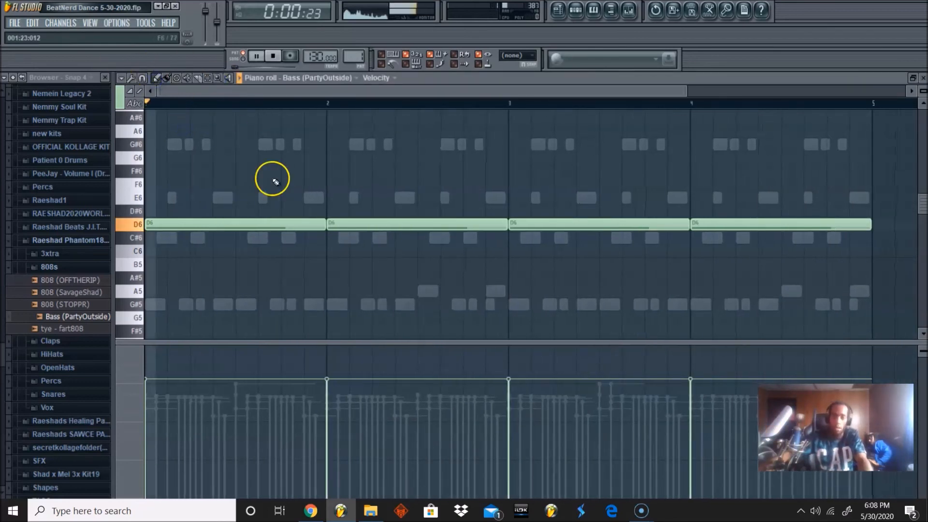
{"action": "key", "text": "ctrl+Up"}
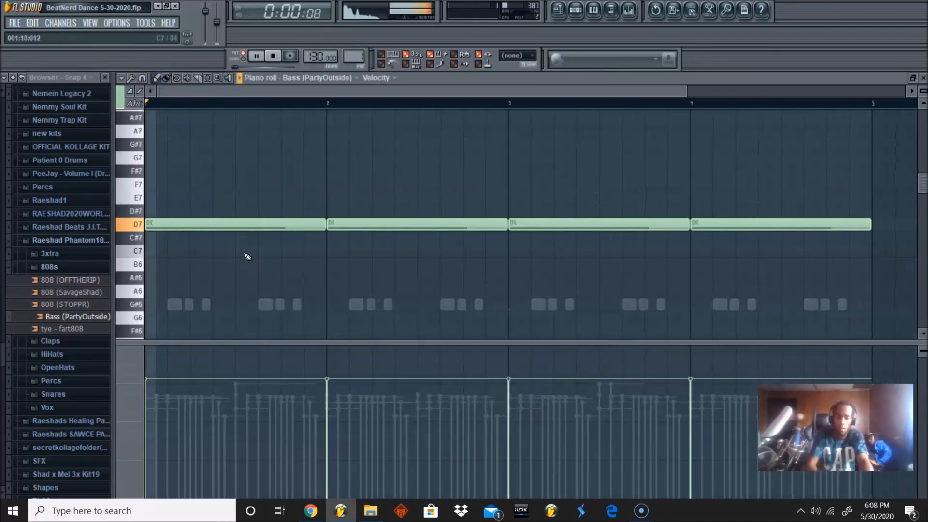
Mute the Kick_Rackz and Pop Perc channels and stop playback
{"action": "left_click", "coordinate": [576, 12]}
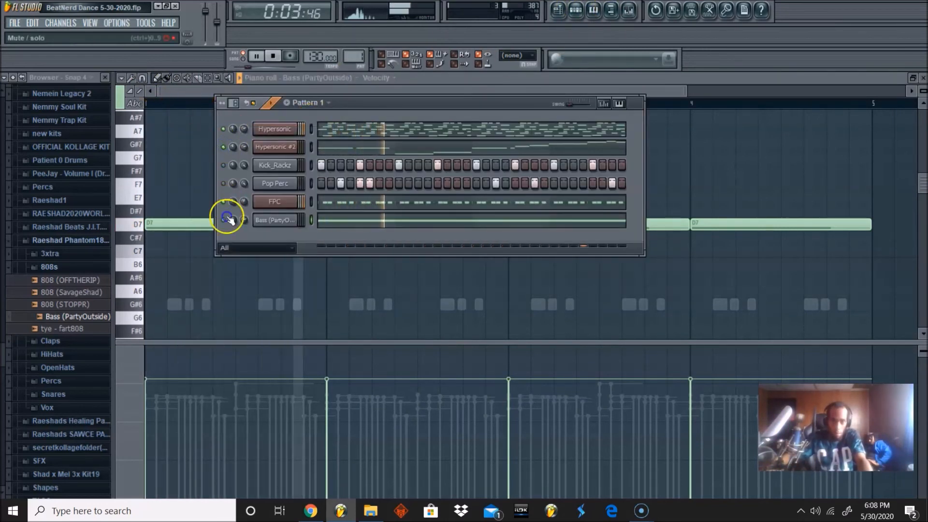
{"action": "right_click", "coordinate": [159, 162]}
{"action": "key", "text": "space"}
Lower the bass notes to C7 and shorten each into a brief stab, checking the pitch with playback
{"action": "left_click", "coordinate": [199, 226]}
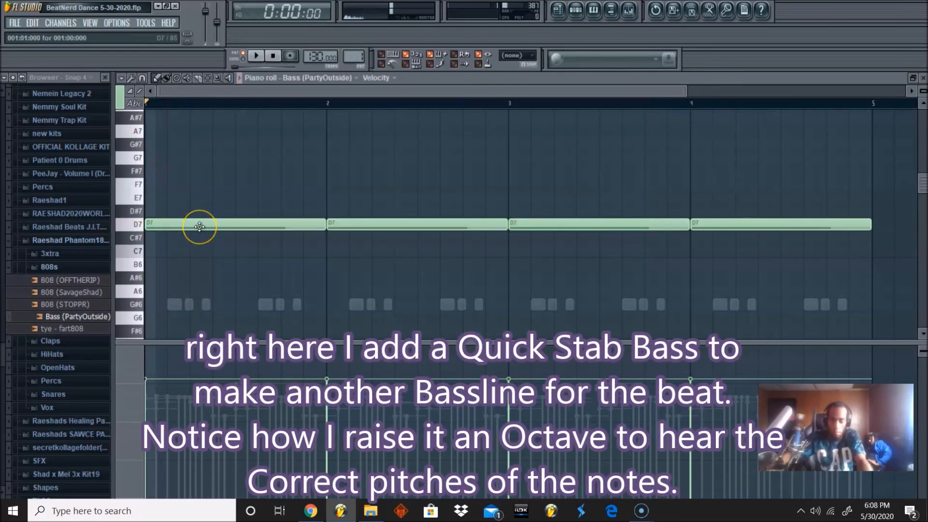
{"action": "key", "text": "shift+Down"}
{"action": "key", "text": "space"}
{"action": "key", "text": "space"}
{"action": "key", "text": "shift+Down"}
{"action": "key", "text": "space"}
{"action": "key", "text": "space"}
{"action": "key", "text": "shift+d"}
{"action": "key", "text": "space"}
{"action": "key", "text": "space"}
Add C7 bass stabs on steps 13, 17 and 29 of bar 1
{"action": "left_click", "coordinate": [231, 228]}
{"action": "left_click", "coordinate": [216, 227]}
{"action": "left_click", "coordinate": [241, 225]}
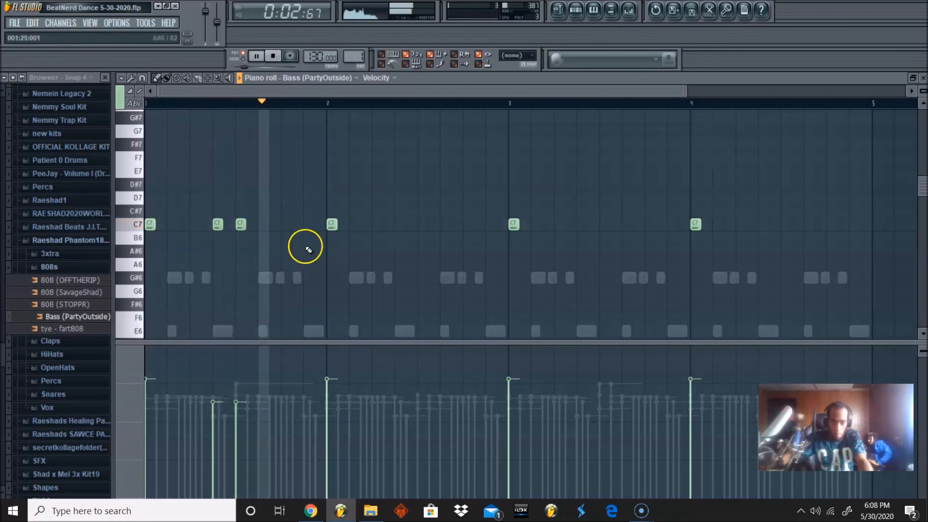
{"action": "left_click", "coordinate": [309, 224]}
{"action": "key", "text": "space"}
Move bar 2's opening bass note to F7 and add F7 stabs on steps 13, 17 and 25 of that bar
{"action": "left_click_drag", "start_coordinate": [329, 224], "coordinate": [327, 201]}
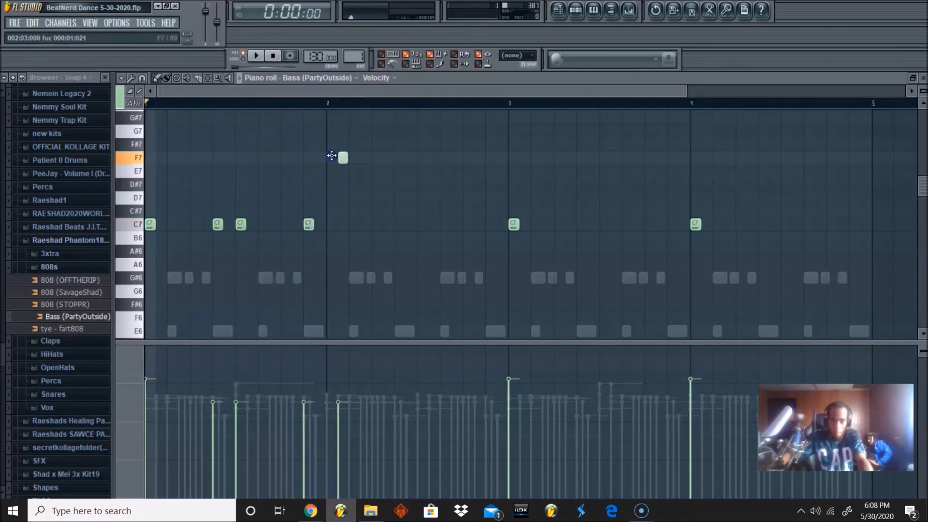
{"action": "left_click", "coordinate": [400, 157]}
{"action": "left_click", "coordinate": [422, 158]}
{"action": "left_click", "coordinate": [468, 157]}
Delete the C7 notes in bars 3 and 4 and duplicate the two-bar bassline into those bars
{"action": "left_click", "coordinate": [514, 228]}
{"action": "right_click", "coordinate": [514, 226]}
{"action": "right_click", "coordinate": [696, 224]}
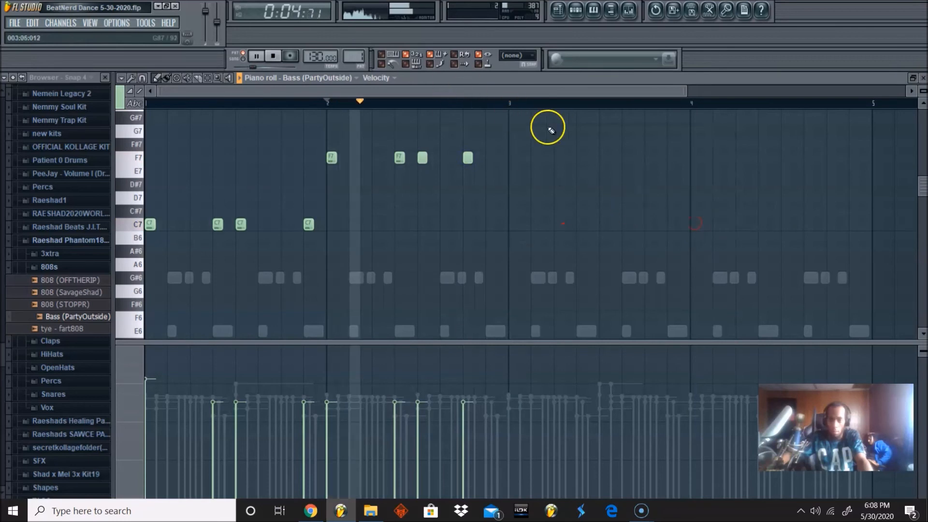
{"action": "left_click_drag", "start_coordinate": [508, 103], "coordinate": [146, 103]}
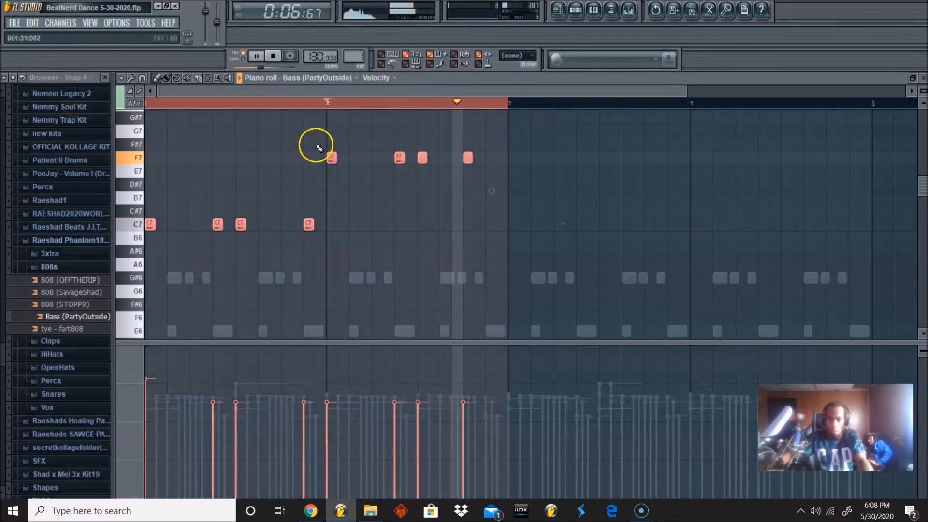
{"action": "key", "text": "ctrl+b"}
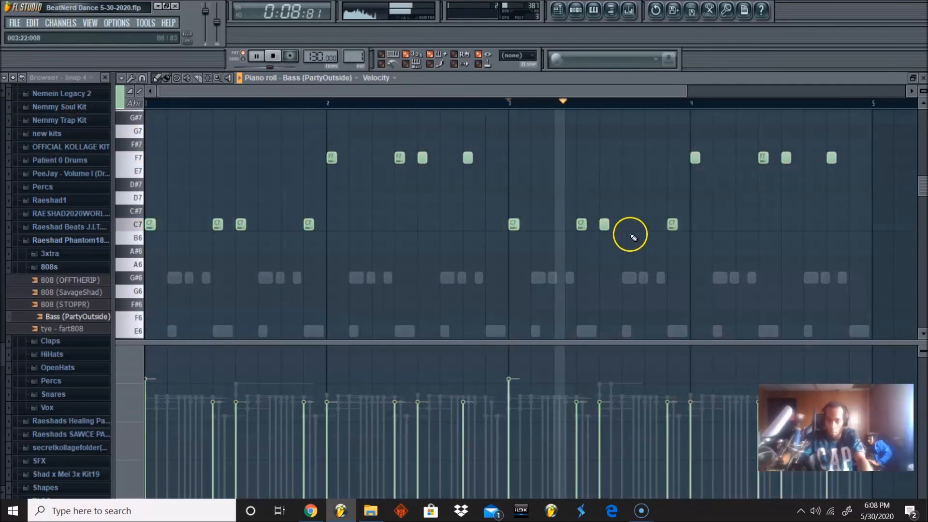
Add a D7 bass stab on step 25 of bar 3 and raise that bar's step 29 stab to D#7
{"action": "left_click", "coordinate": [648, 196]}
{"action": "key", "text": "space"}
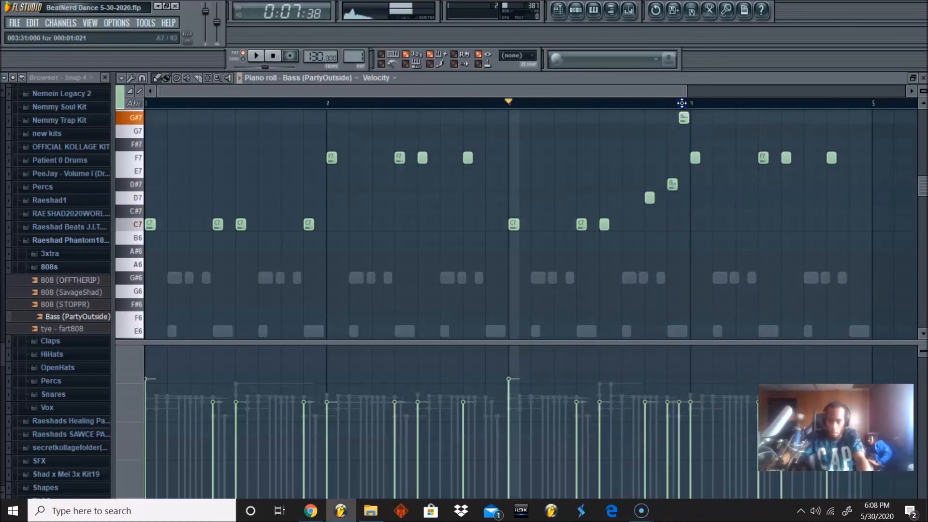
{"action": "scroll", "coordinate": [619, 97], "scroll_direction": "up", "scroll_amount": 3}
{"action": "left_click", "coordinate": [692, 100]}
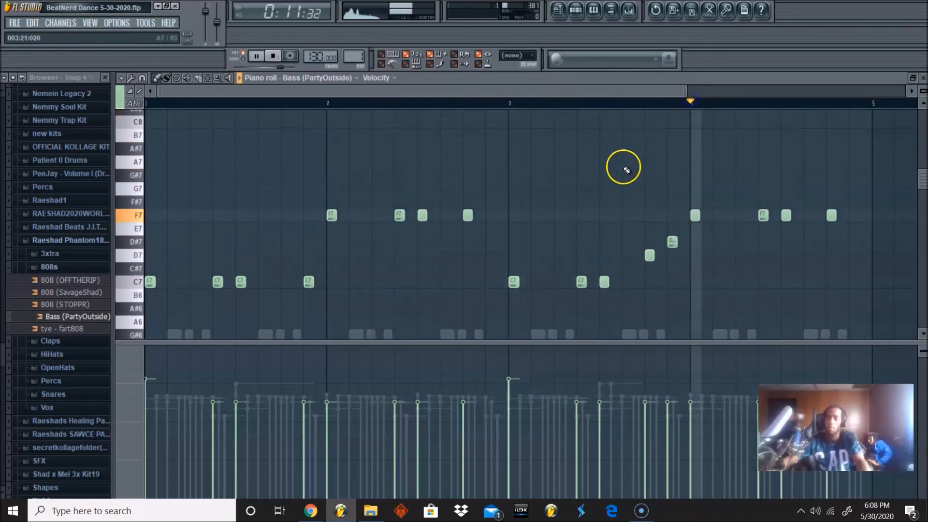
{"action": "key", "text": "space"}
Add G7, G#7 and G7 bass stabs on steps 21, 25 and 29 of bar 4, removing the F7 stab on step 25
{"action": "left_click", "coordinate": [797, 215]}
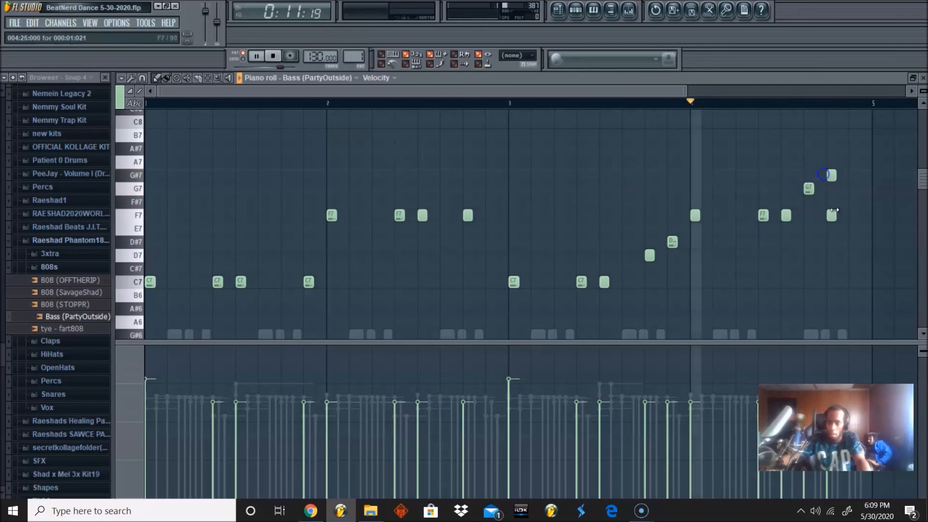
{"action": "right_click", "coordinate": [831, 218]}
{"action": "left_click_drag", "start_coordinate": [807, 91], "coordinate": [785, 104]}
{"action": "left_click_drag", "start_coordinate": [474, 92], "coordinate": [513, 85]}
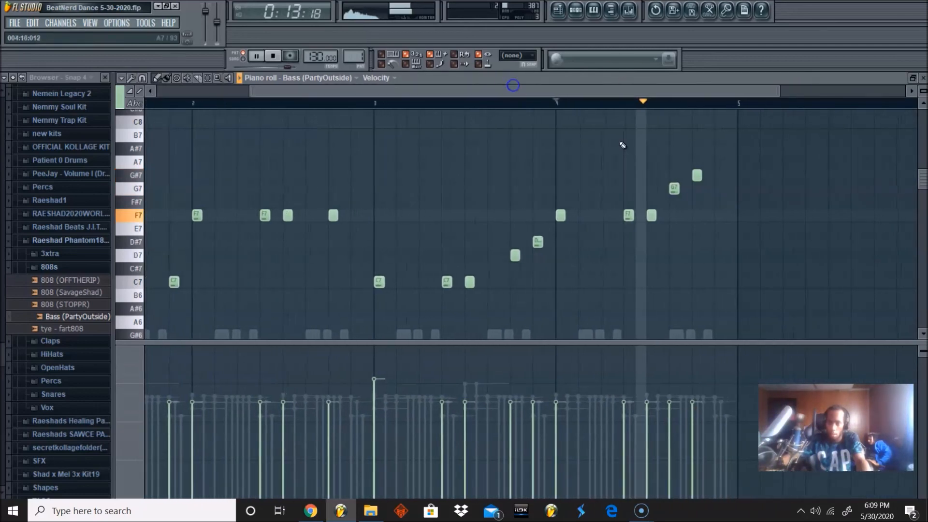
{"action": "left_click", "coordinate": [712, 175]}
{"action": "key", "text": "space"}
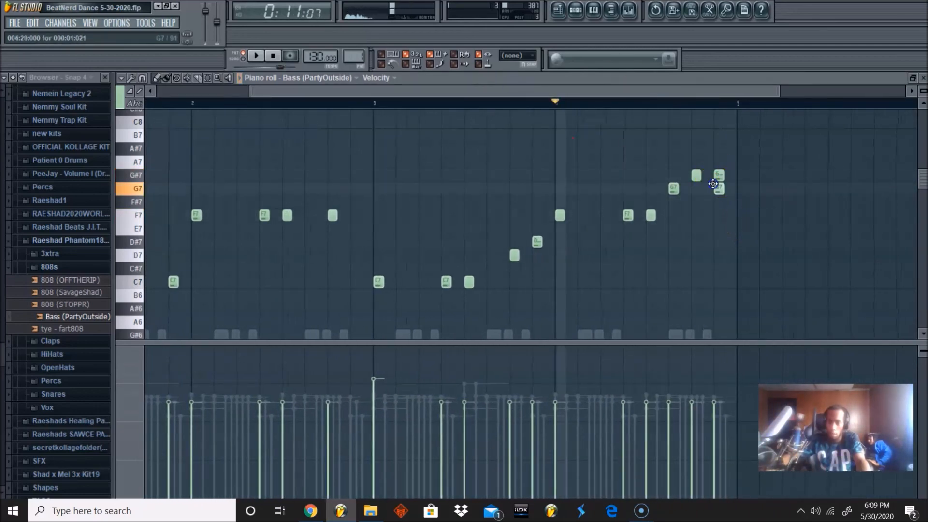
{"action": "key", "text": "space"}
Transpose the whole bassline down one octave so its root stabs sit on C6, and play the pattern to check it
{"action": "mouse_move", "coordinate": [208, 432]}
{"action": "left_mouse_down"}
{"action": "mouse_move", "coordinate": [752, 319]}
{"action": "mouse_move", "coordinate": [126, 338]}
{"action": "mouse_move", "coordinate": [927, 115]}
{"action": "left_mouse_up"}
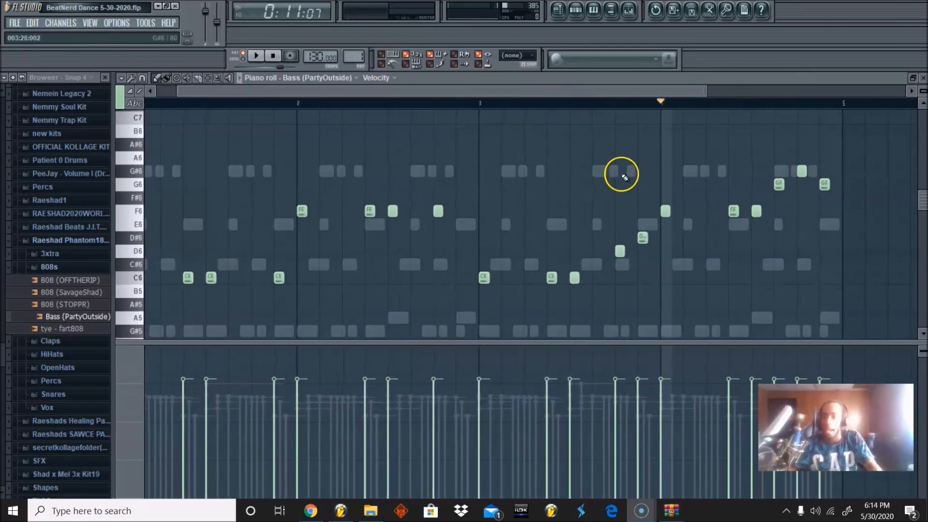
{"action": "scroll", "coordinate": [625, 178], "scroll_direction": "up", "scroll_amount": 3}
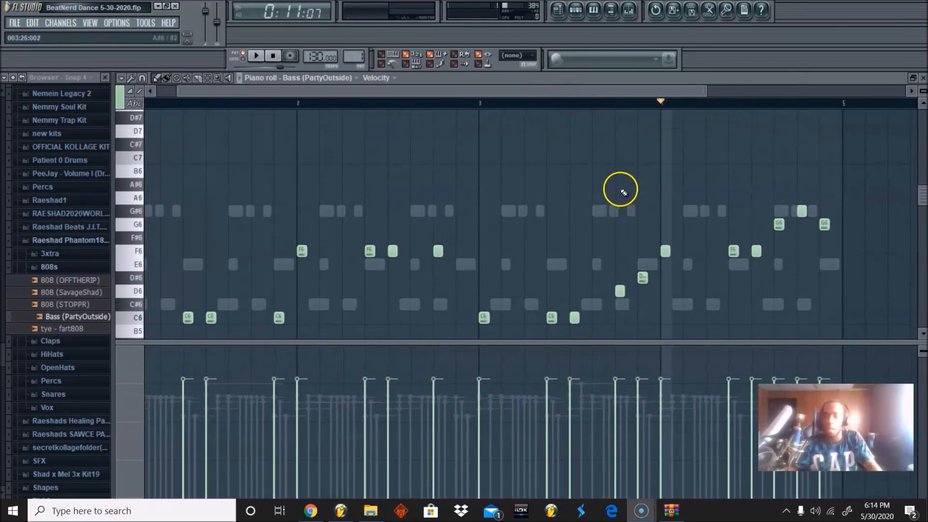
{"action": "left_click", "coordinate": [273, 57]}
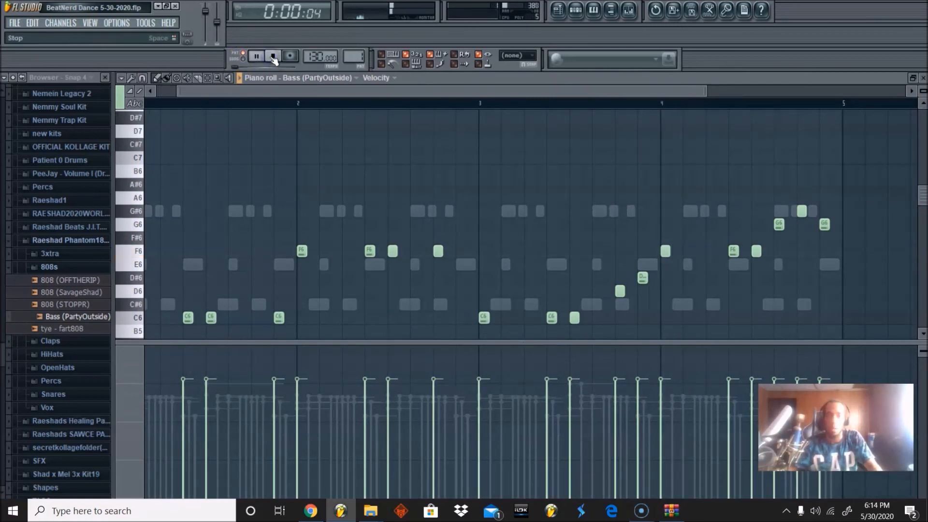
{"action": "left_click", "coordinate": [611, 10]}
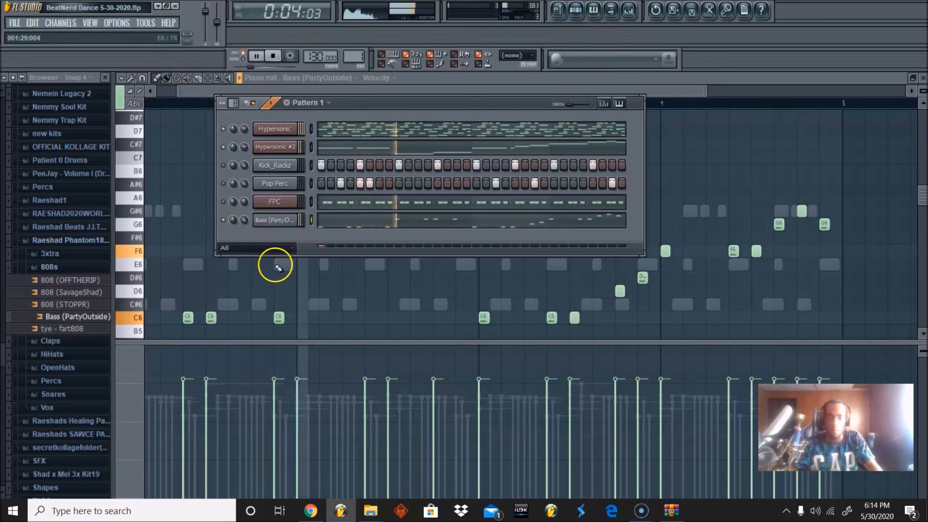
{"action": "right_click", "coordinate": [276, 266]}
{"action": "left_click", "coordinate": [306, 266]}
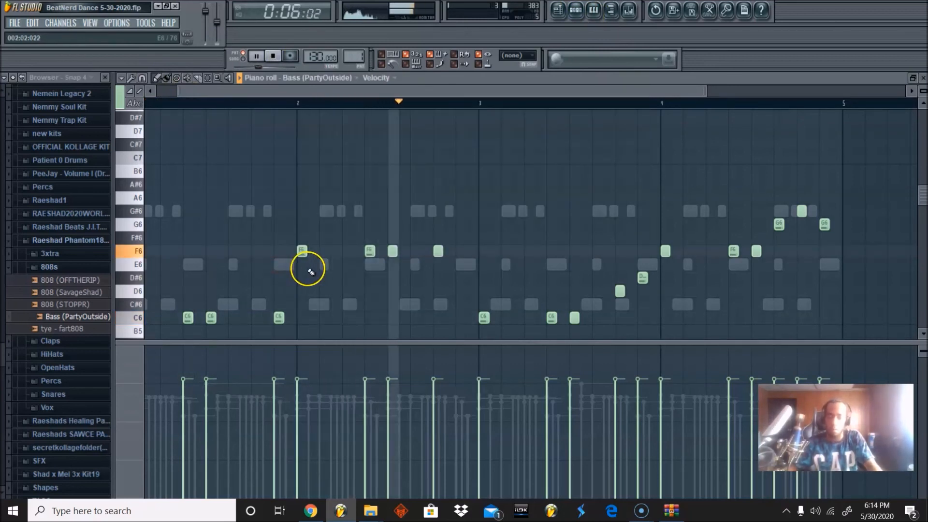
Transpose the bassline down another octave to C5 and replay the pattern
{"action": "key", "text": "space"}
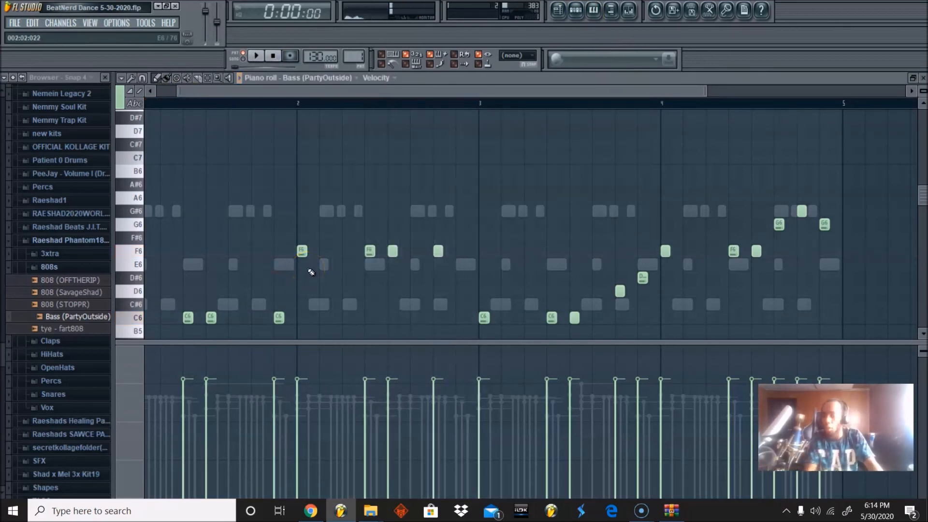
{"action": "scroll", "coordinate": [312, 272], "scroll_direction": "down", "scroll_amount": 5}
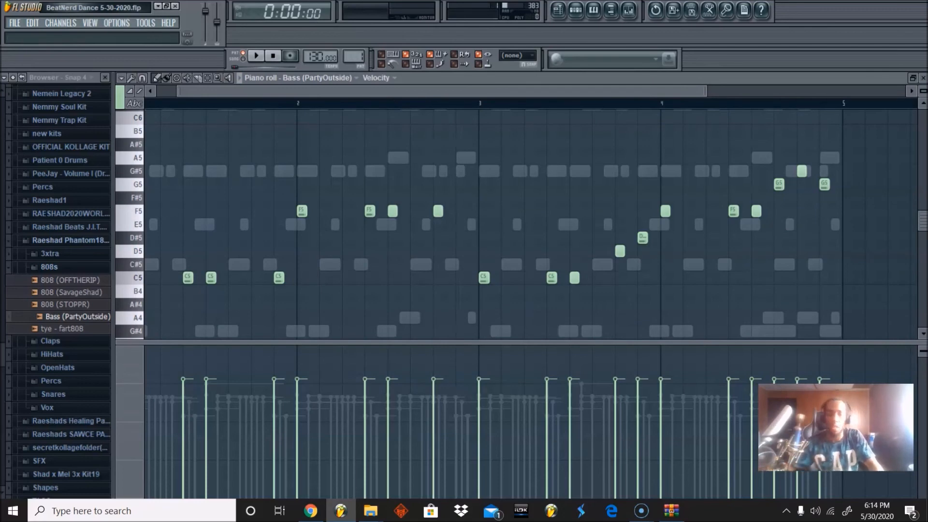
{"action": "key", "text": "space"}
Assign the Bass (PartyOutside) channel to a free mixer track
{"action": "left_click", "coordinate": [577, 10]}
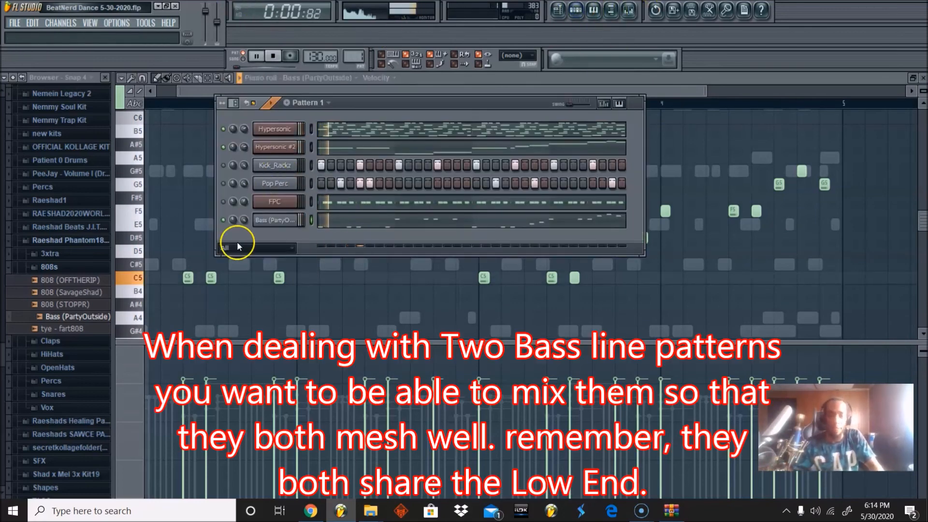
{"action": "left_click", "coordinate": [275, 220]}
{"action": "left_click", "coordinate": [463, 93]}
{"action": "left_click", "coordinate": [484, 134]}
{"action": "left_click", "coordinate": [281, 93]}
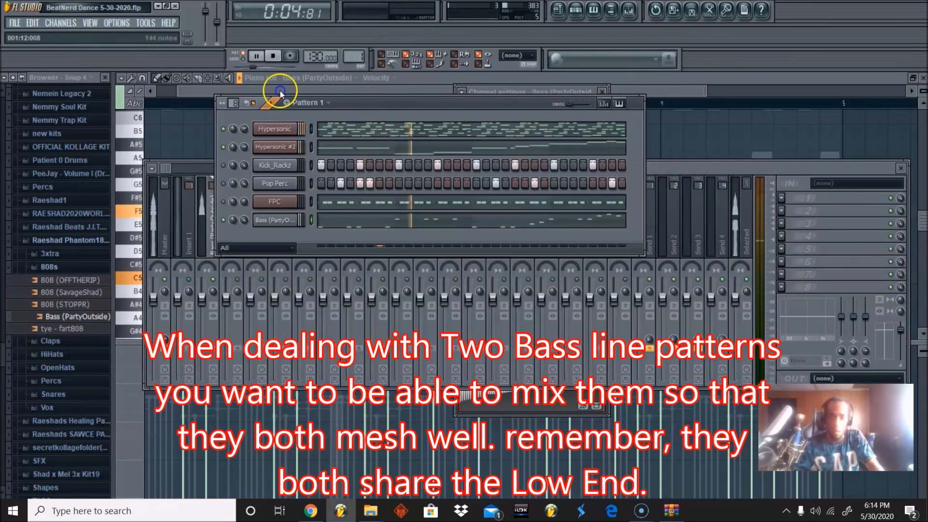
{"action": "left_click", "coordinate": [286, 129]}
{"action": "key", "text": "space"}
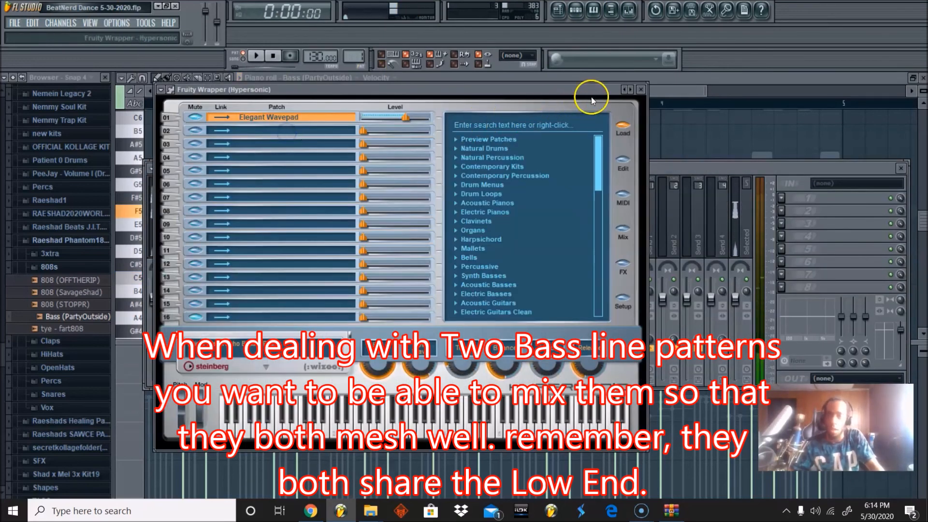
{"action": "left_click", "coordinate": [641, 90]}
Assign the Kick_Rackz channel to a free mixer track and check its placement in the mixer
{"action": "left_click", "coordinate": [275, 167]}
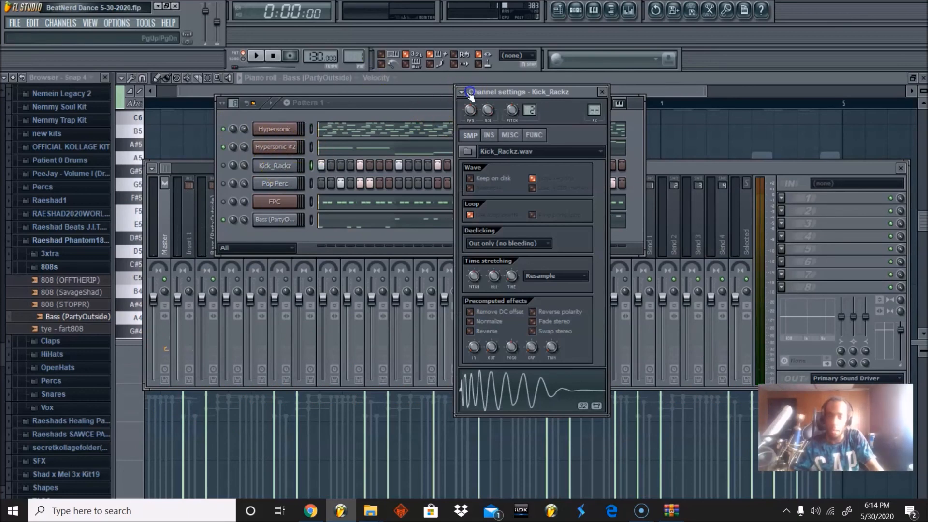
{"action": "left_click", "coordinate": [462, 92]}
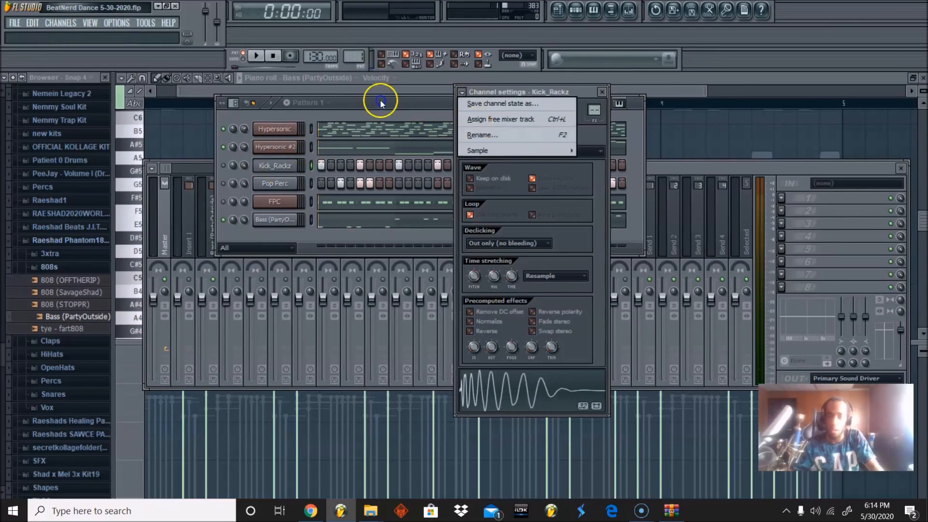
{"action": "left_click", "coordinate": [481, 120]}
{"action": "left_click", "coordinate": [406, 102]}
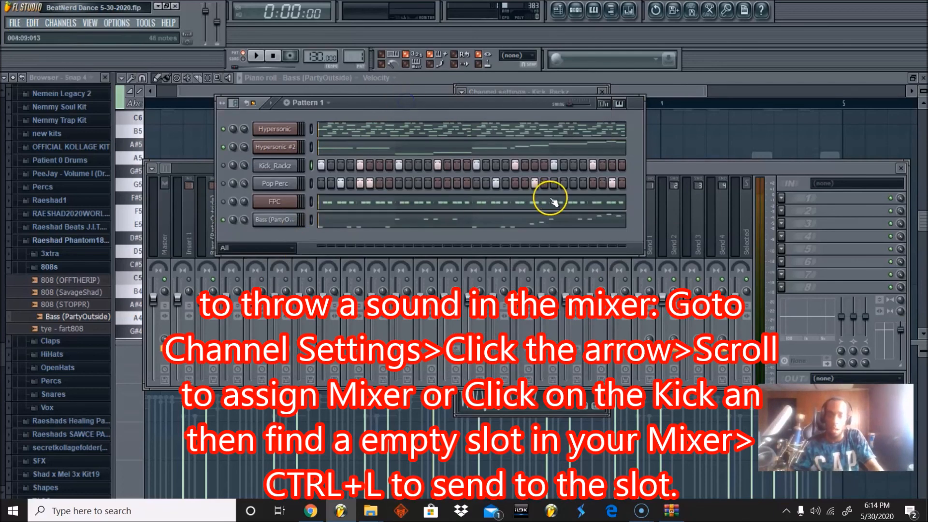
{"action": "left_click", "coordinate": [667, 172]}
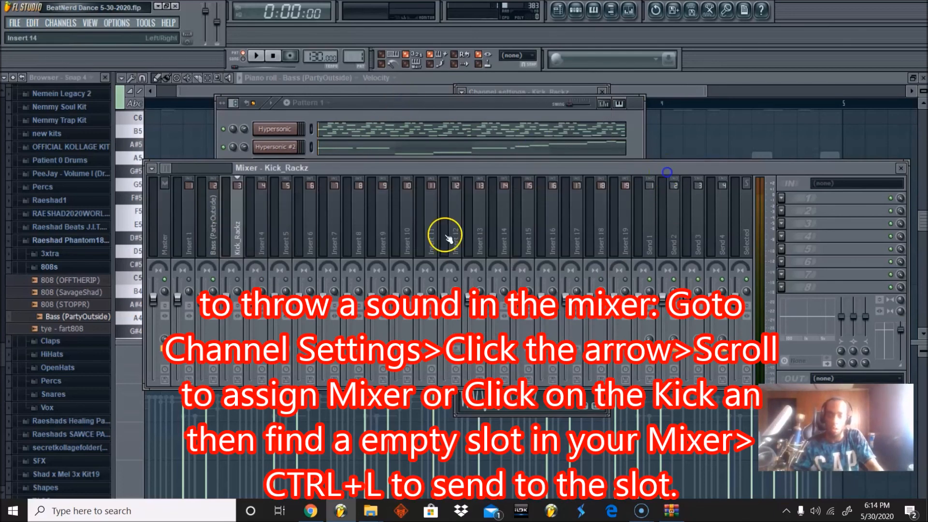
{"action": "left_click", "coordinate": [378, 107]}
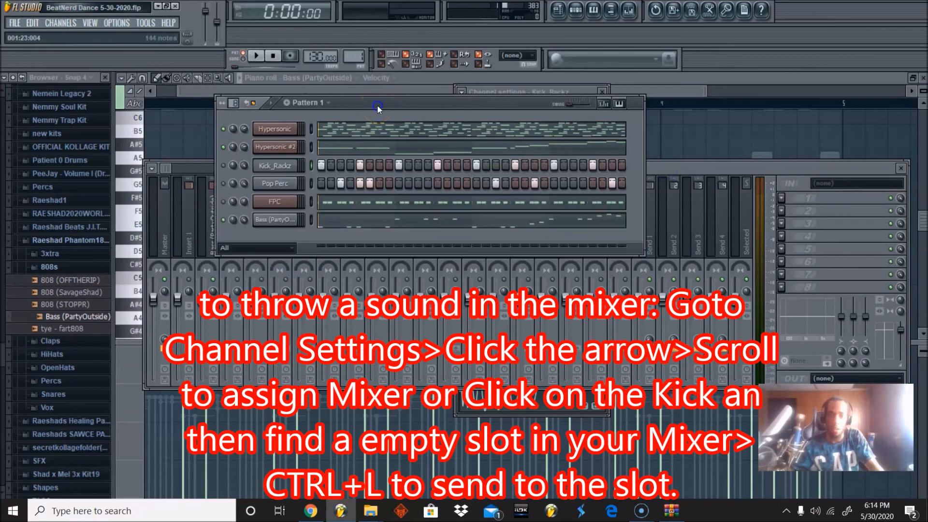
Route the Pop Perc channel to mixer Insert 4
{"action": "left_click", "coordinate": [275, 186]}
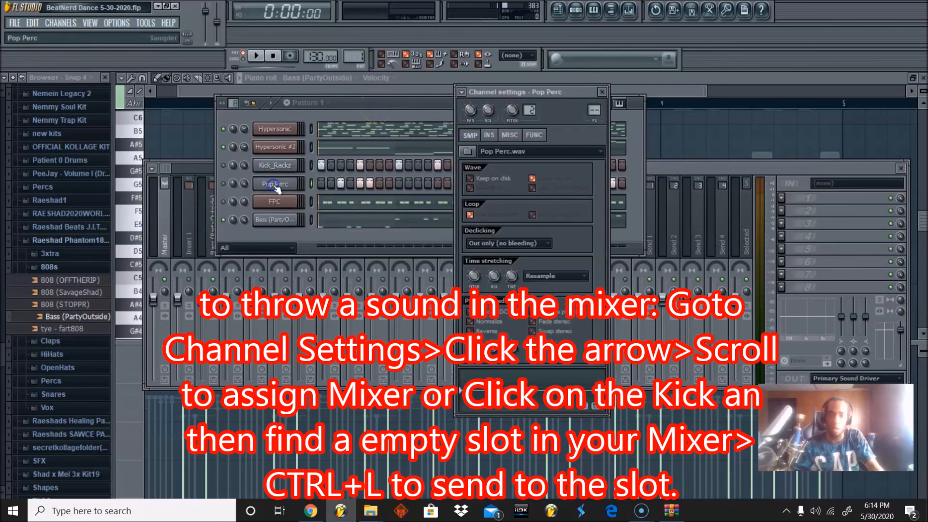
{"action": "left_click", "coordinate": [672, 171]}
{"action": "left_click", "coordinate": [263, 232]}
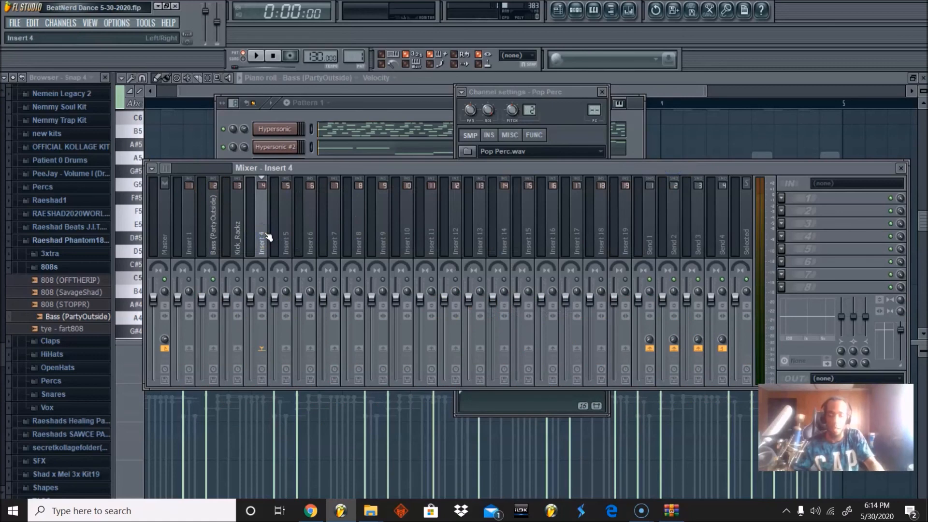
{"action": "left_click", "coordinate": [393, 104]}
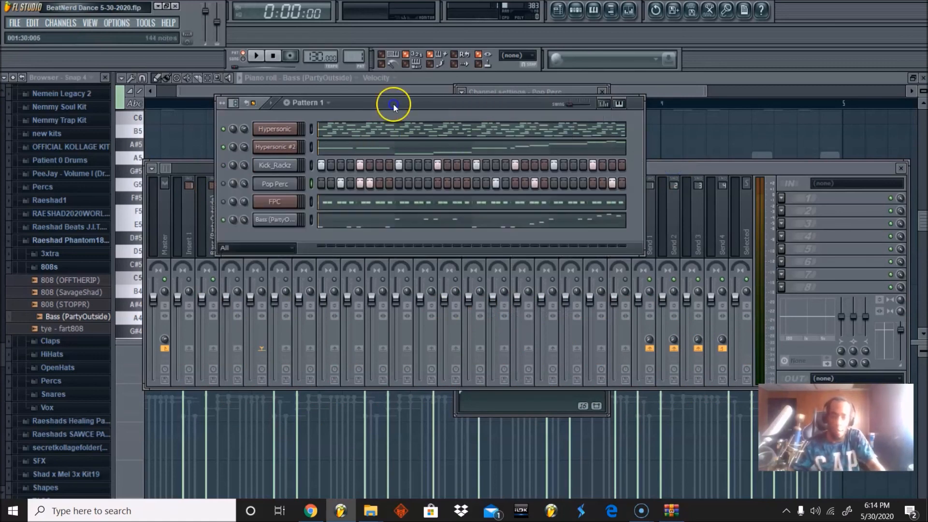
Route the FPC channel to mixer Insert 5 and start playback
{"action": "left_click", "coordinate": [269, 226]}
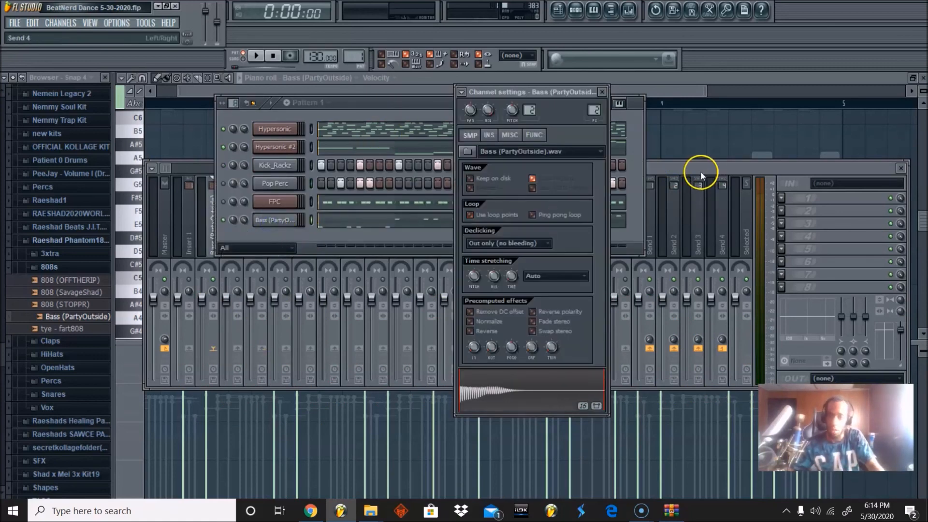
{"action": "left_click", "coordinate": [278, 200]}
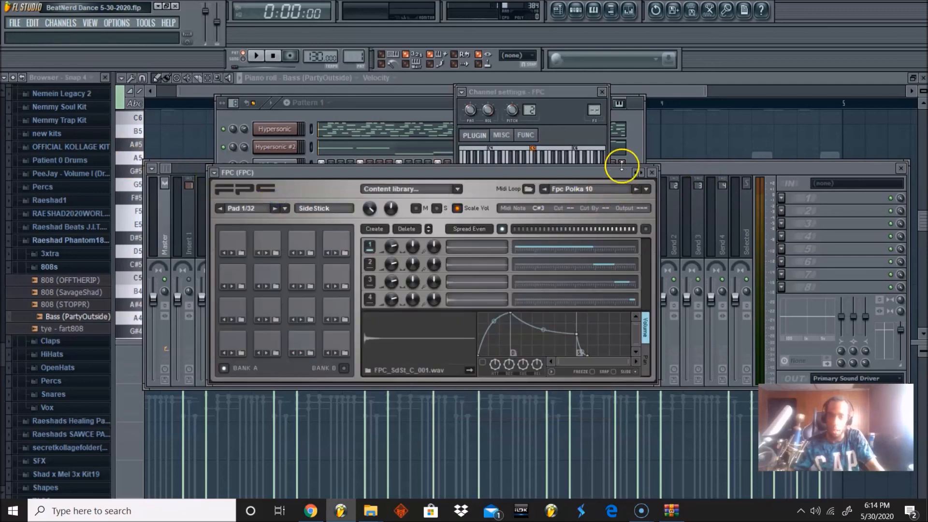
{"action": "left_click", "coordinate": [708, 170]}
{"action": "left_click", "coordinate": [279, 239]}
{"action": "key", "text": "space"}
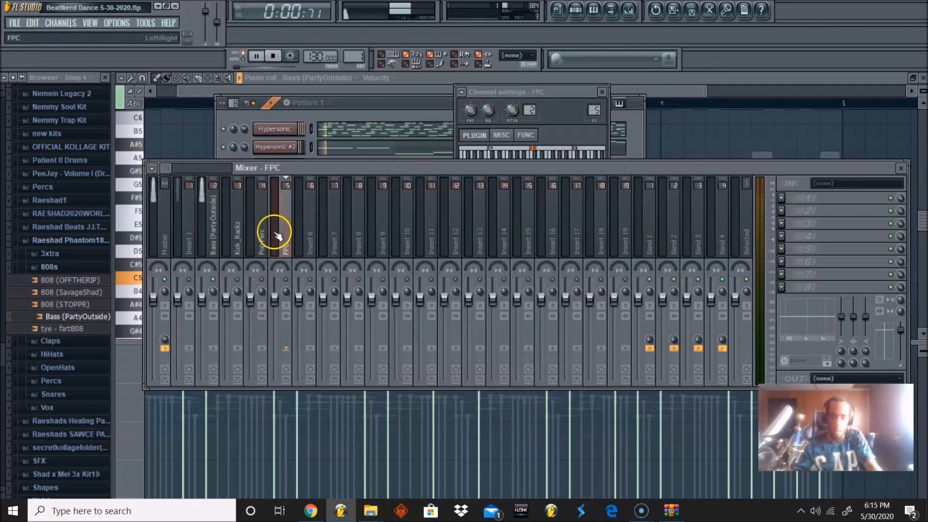
Inspect mixer Insert 1 during playback and open both Hypersonic channels to check their mixer routing
{"action": "left_click", "coordinate": [383, 88]}
{"action": "left_click", "coordinate": [630, 11]}
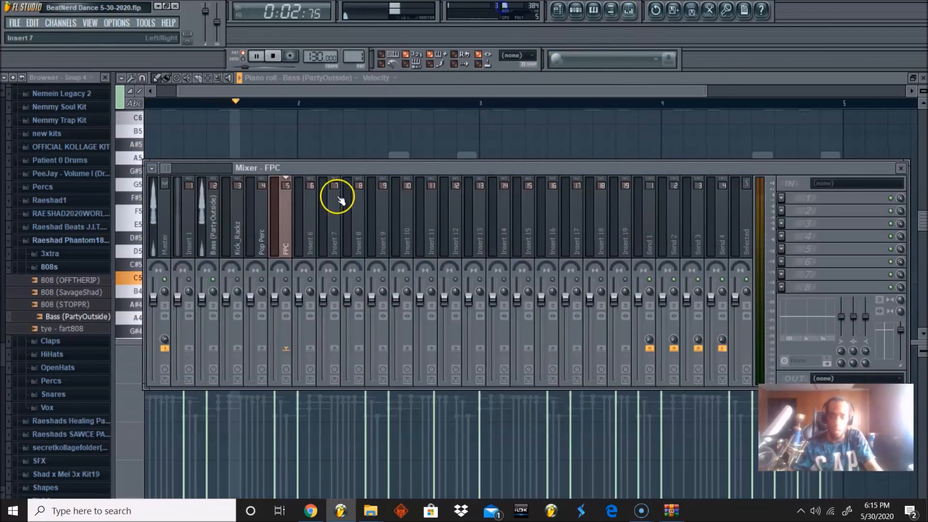
{"action": "left_click", "coordinate": [197, 248]}
{"action": "left_click", "coordinate": [190, 245]}
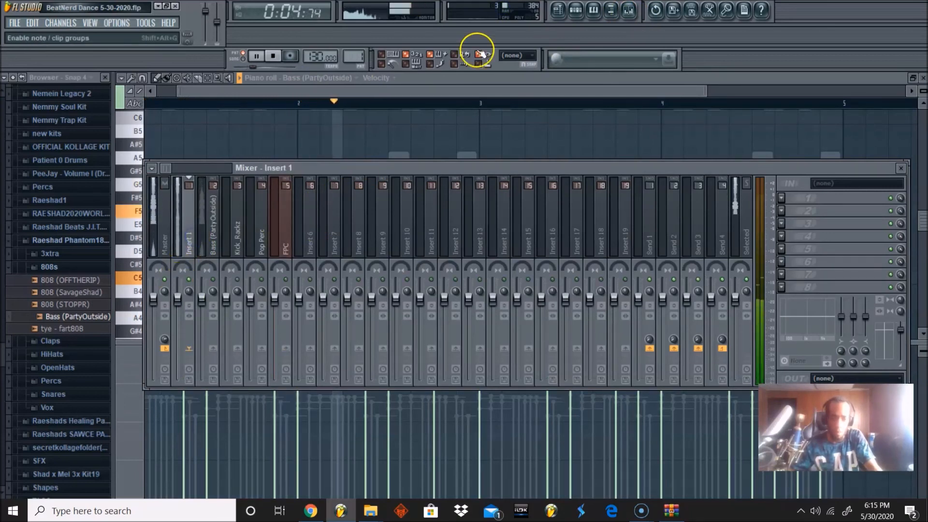
{"action": "left_click", "coordinate": [575, 10]}
{"action": "left_click", "coordinate": [275, 147]}
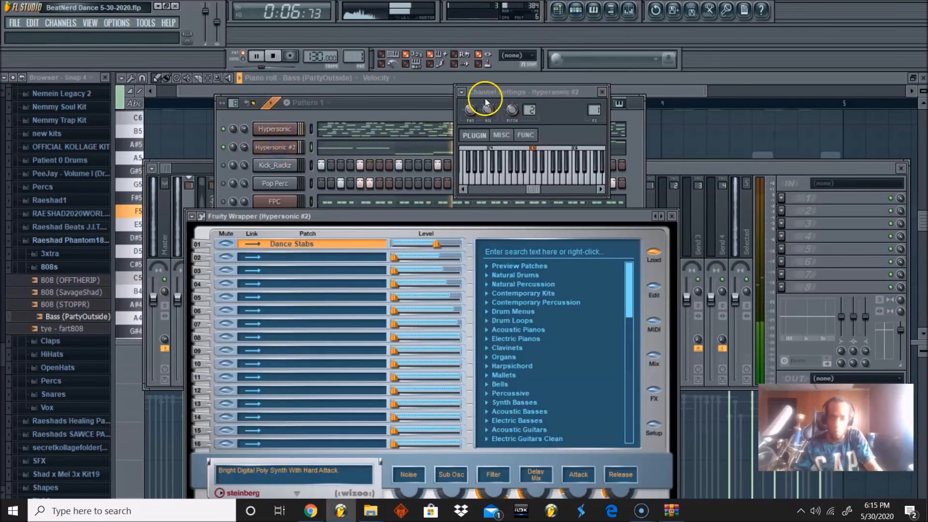
{"action": "left_click", "coordinate": [289, 129]}
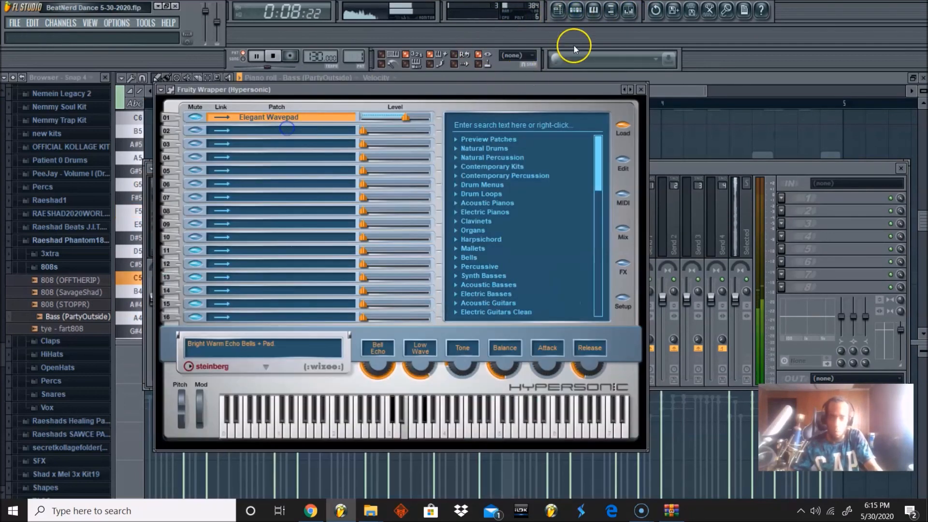
Assign the Hypersonic #2 channel to its own free mixer track, separate from the first Hypersonic
{"action": "left_click", "coordinate": [576, 11]}
{"action": "left_click", "coordinate": [275, 144]}
{"action": "key", "text": "space"}
{"action": "left_click", "coordinate": [462, 92]}
{"action": "left_click", "coordinate": [527, 119]}
{"action": "left_click", "coordinate": [290, 236]}
{"action": "left_click", "coordinate": [295, 237]}
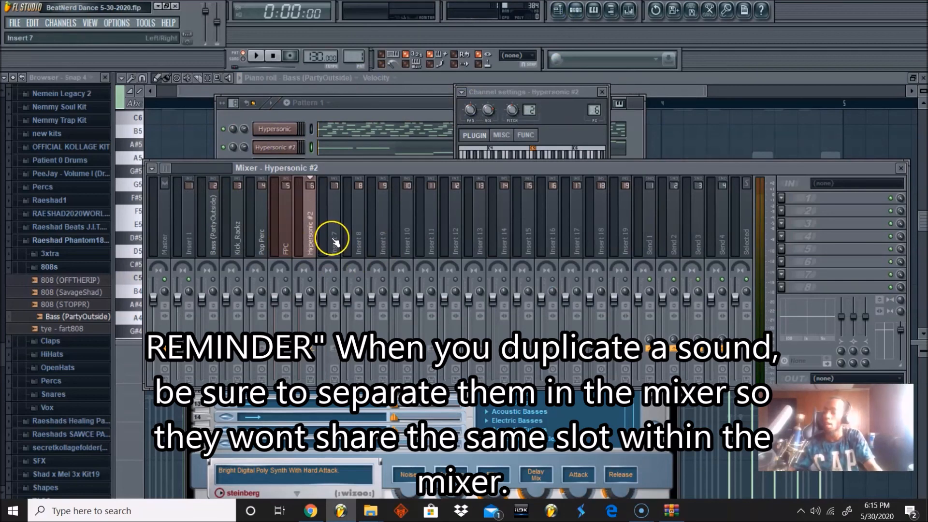
Play the pattern to check the separated mixer tracks, and return to the step sequencer
{"action": "key", "text": "space"}
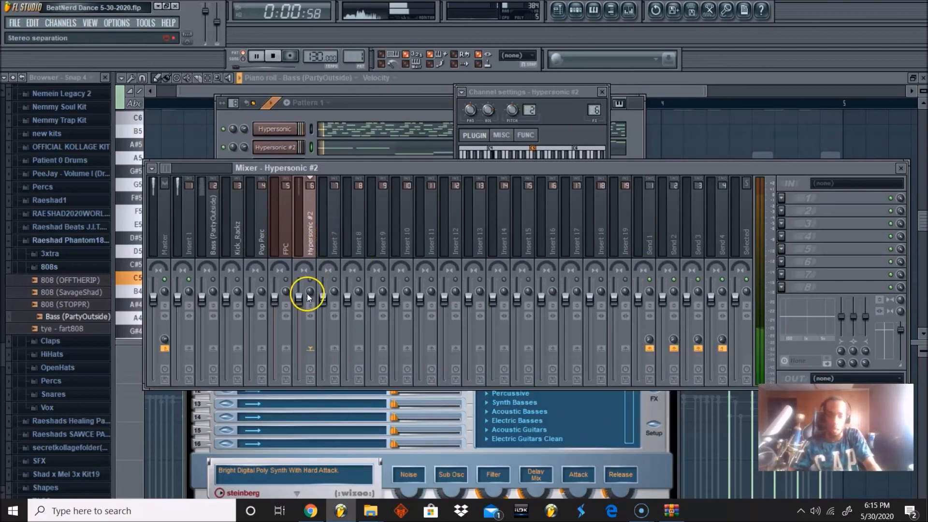
{"action": "left_click", "coordinate": [369, 108]}
{"action": "key", "text": "space"}
{"action": "right_click", "coordinate": [232, 165]}
{"action": "left_click", "coordinate": [216, 170]}
Open the playlist and play the Pattern 1 clip on Track 1, adjusting the zoom to show about 25 bars
{"action": "key", "text": "F5"}
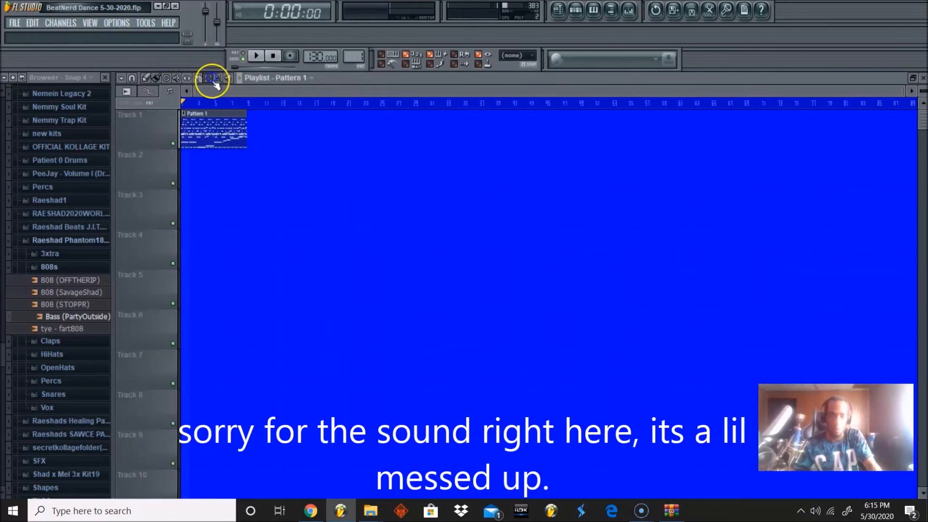
{"action": "left_click", "coordinate": [237, 128]}
{"action": "key", "text": "space"}
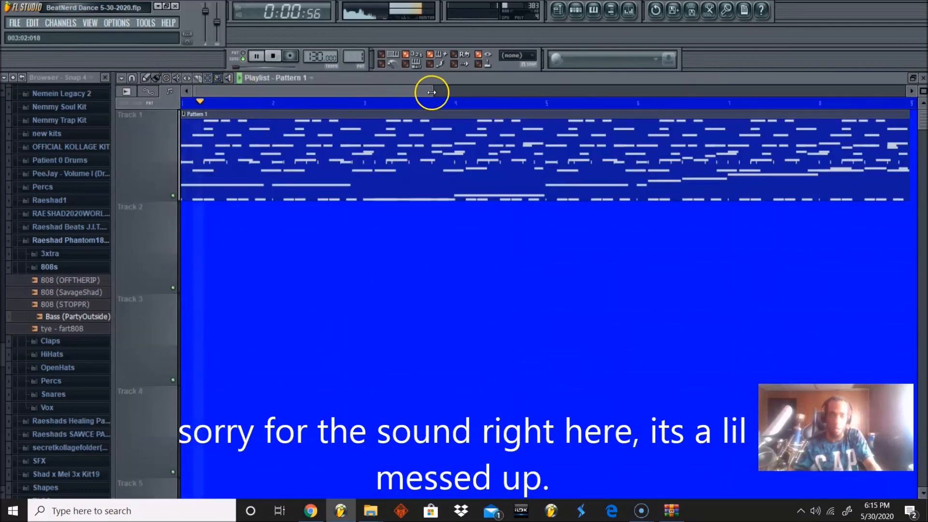
{"action": "left_click_drag", "start_coordinate": [429, 91], "coordinate": [706, 119]}
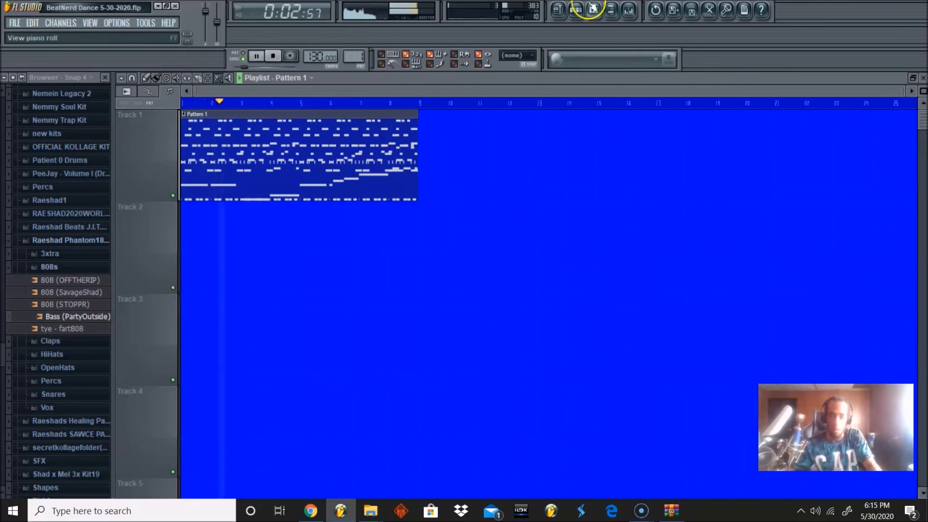
Bring up the step sequencer for Pattern 1 over the playlist
{"action": "left_click", "coordinate": [581, 12]}
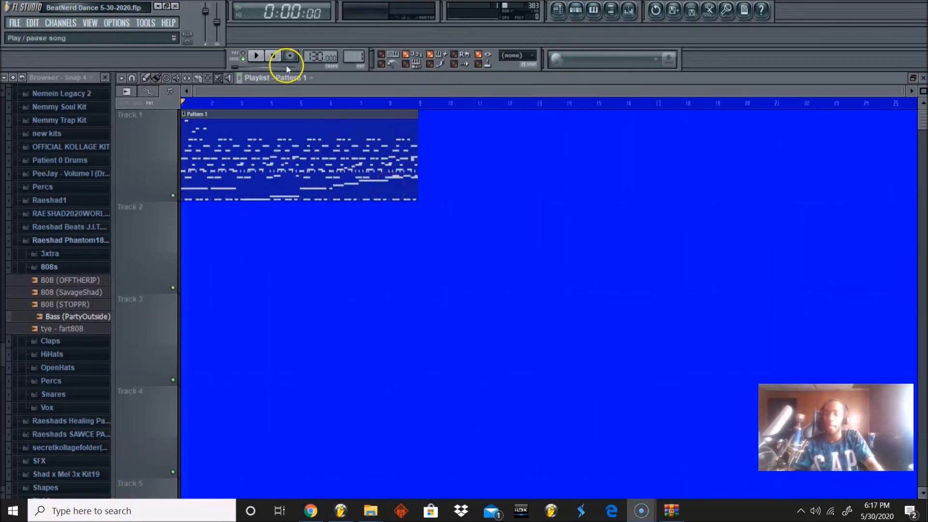
{"action": "left_click", "coordinate": [580, 8]}
{"action": "left_click", "coordinate": [583, 7]}
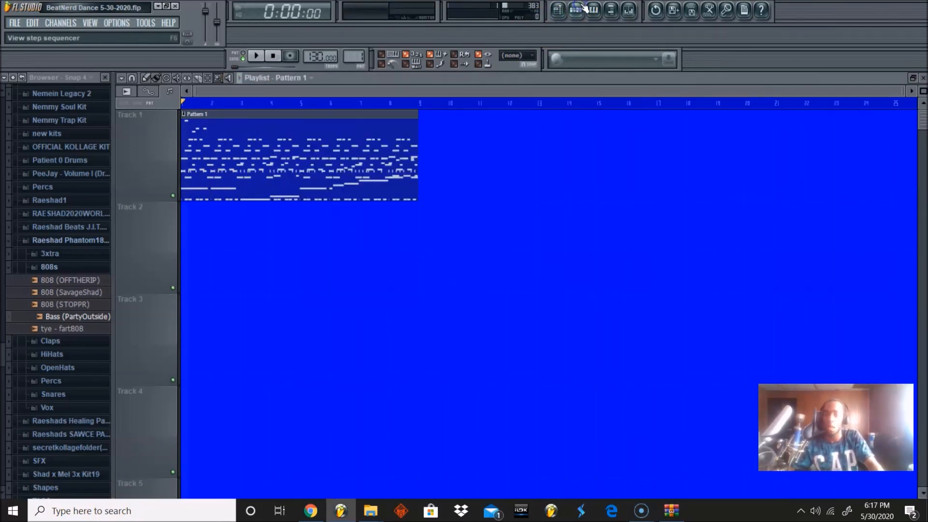